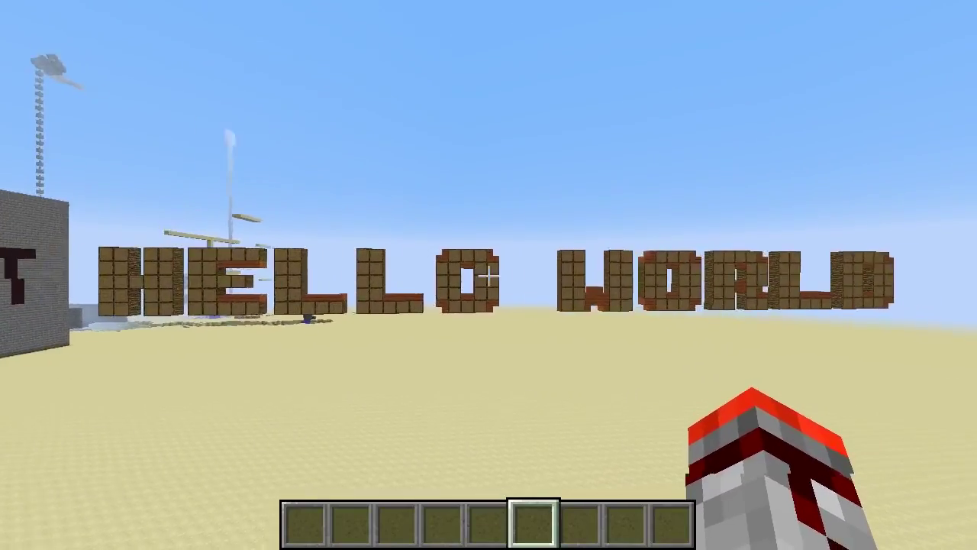
- Examine the wooden HELLO WORLD block lettering from several positions in the Minecraft world
key(s)
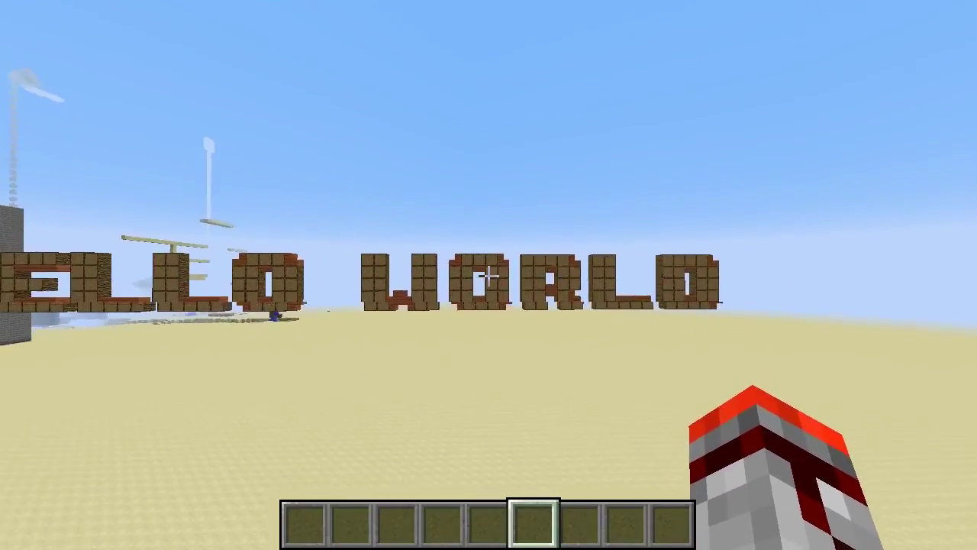
key(w)
key(d)
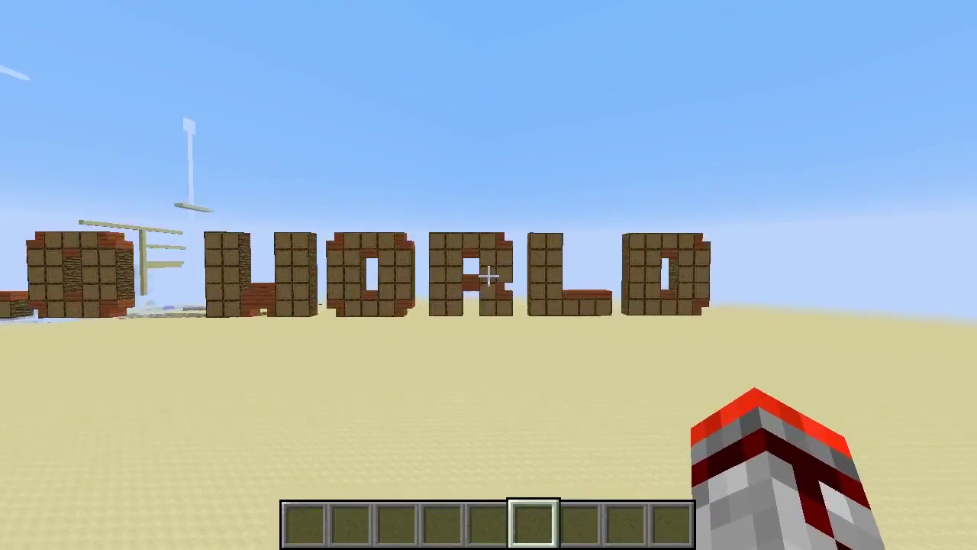
key(a)
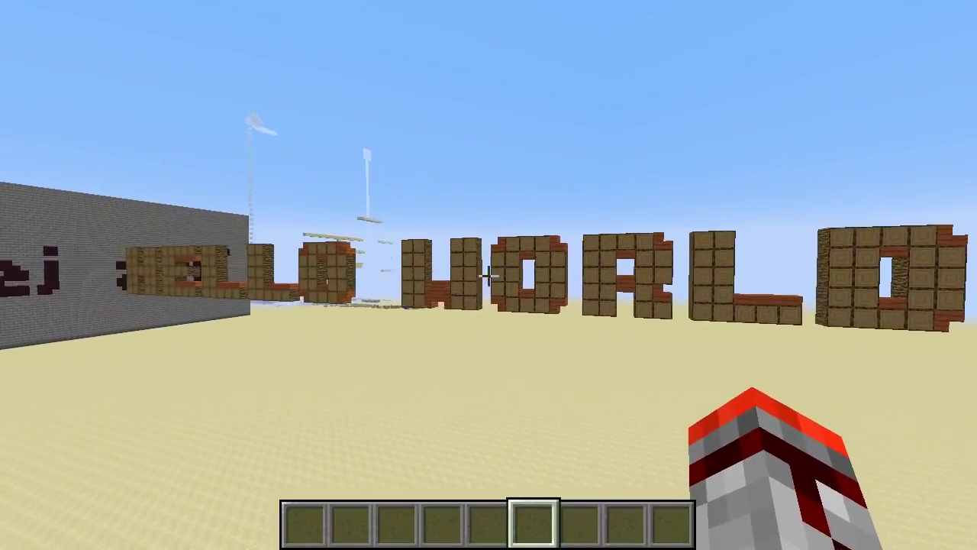
key(s)
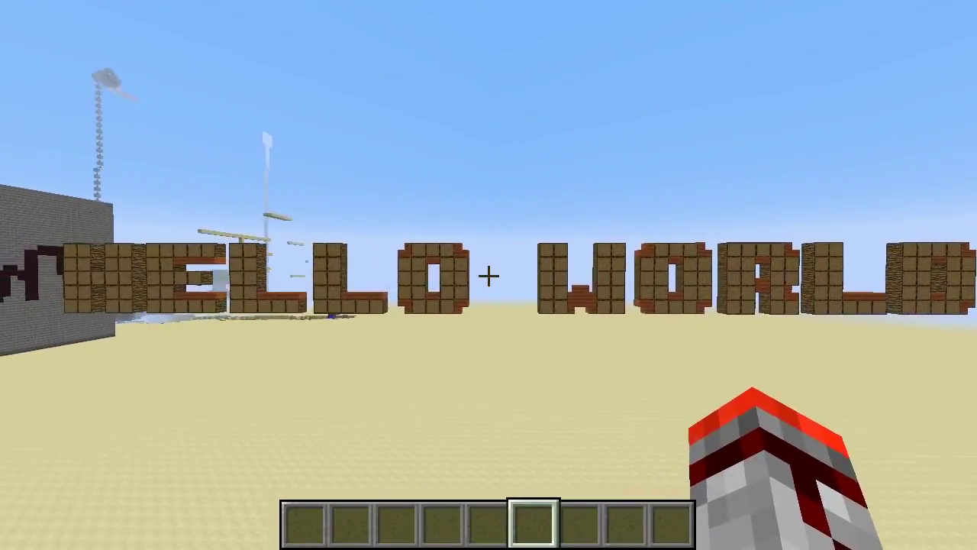
key(a)
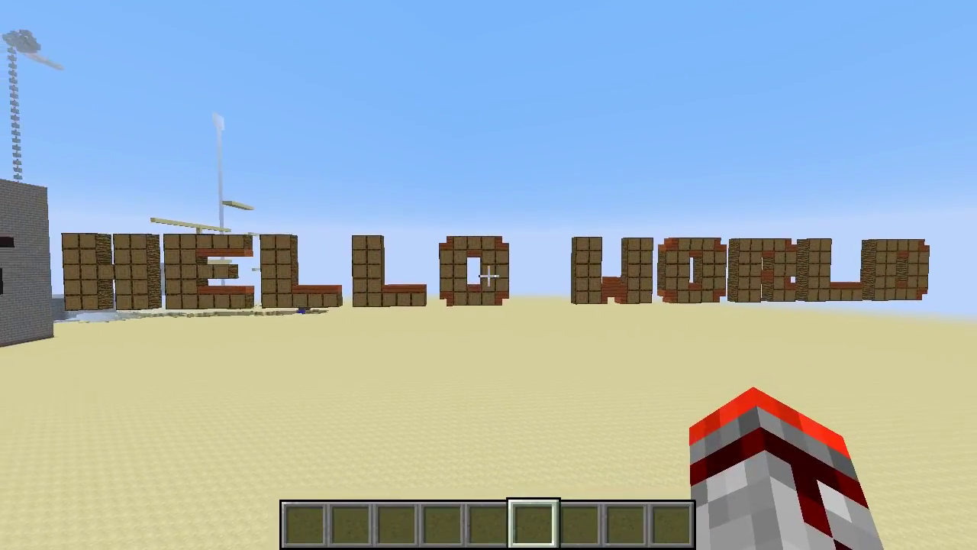
key(d)
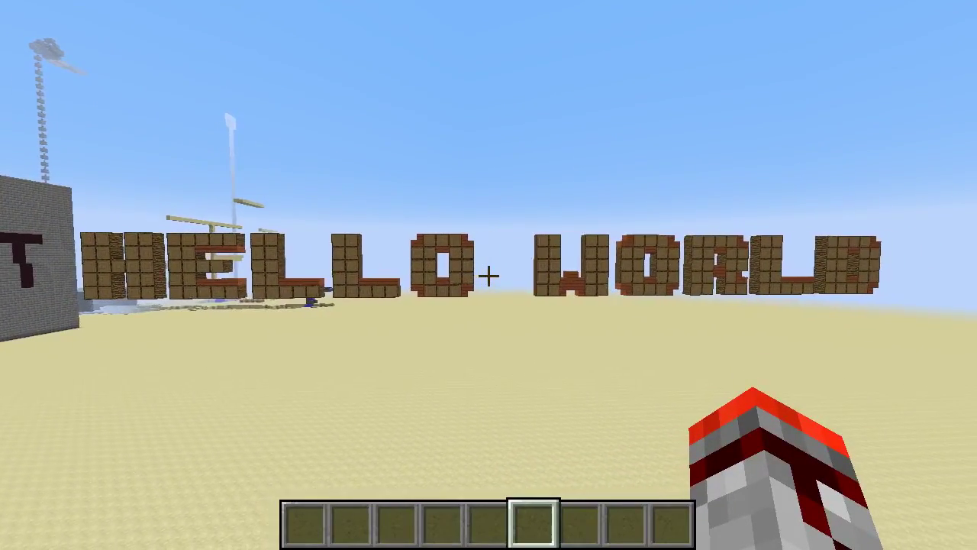
key(s)
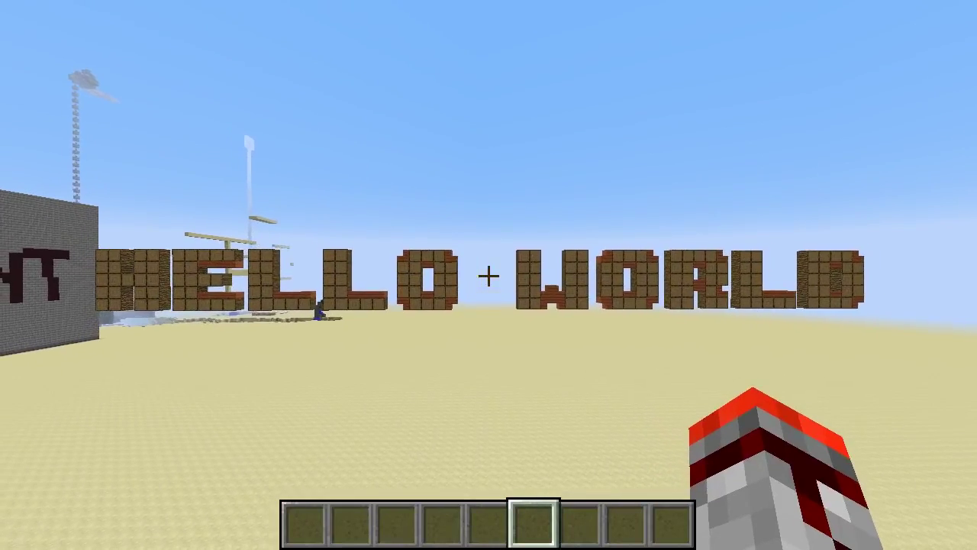
key(w)
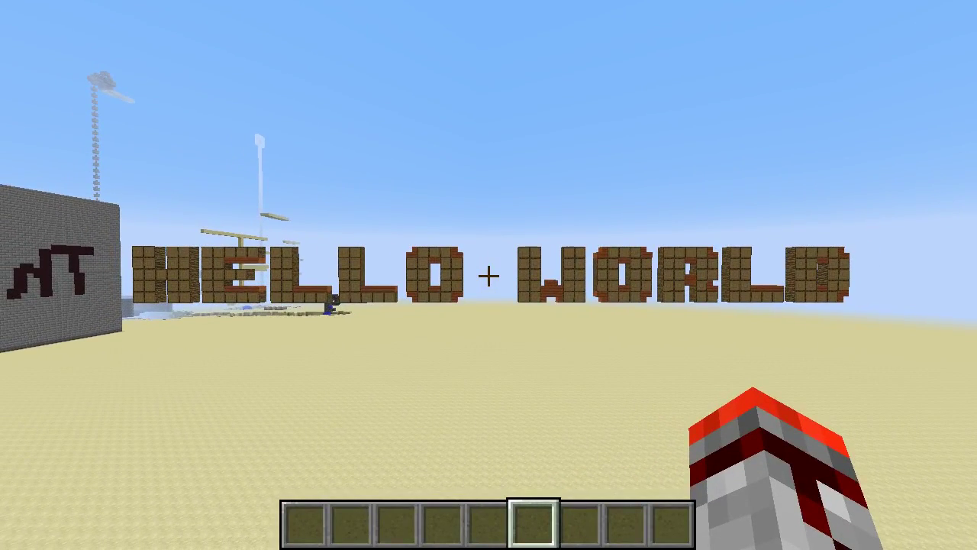
key(t)
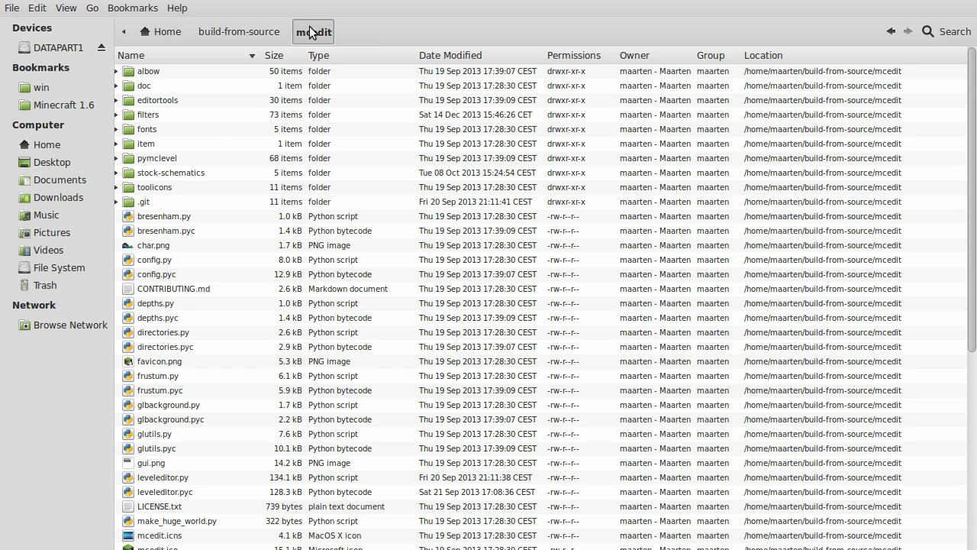
- Locate Text generator.py in mcedit's filters folder and open the fonts subfolder there
double_click(158, 112)
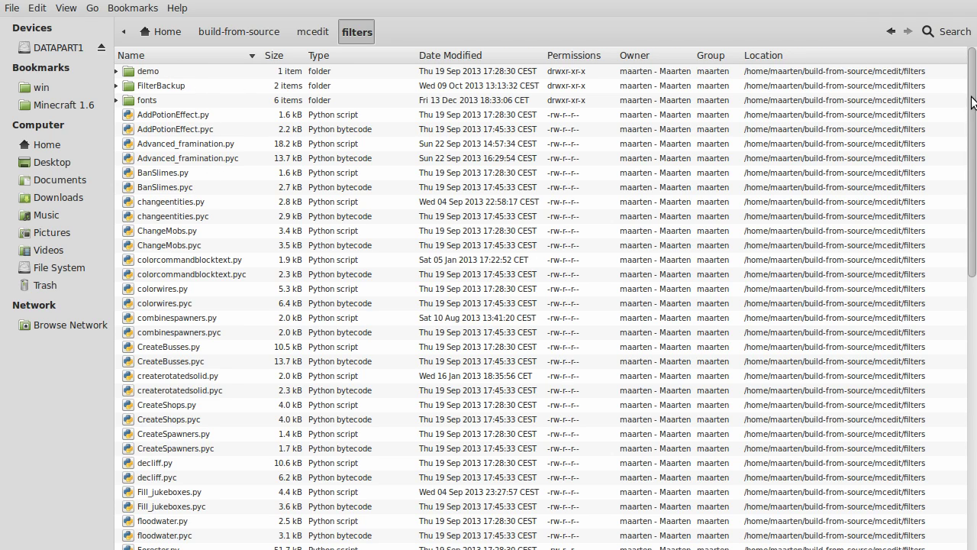
scroll(964, 253, down, 5)
drag(960, 315, 968, 51)
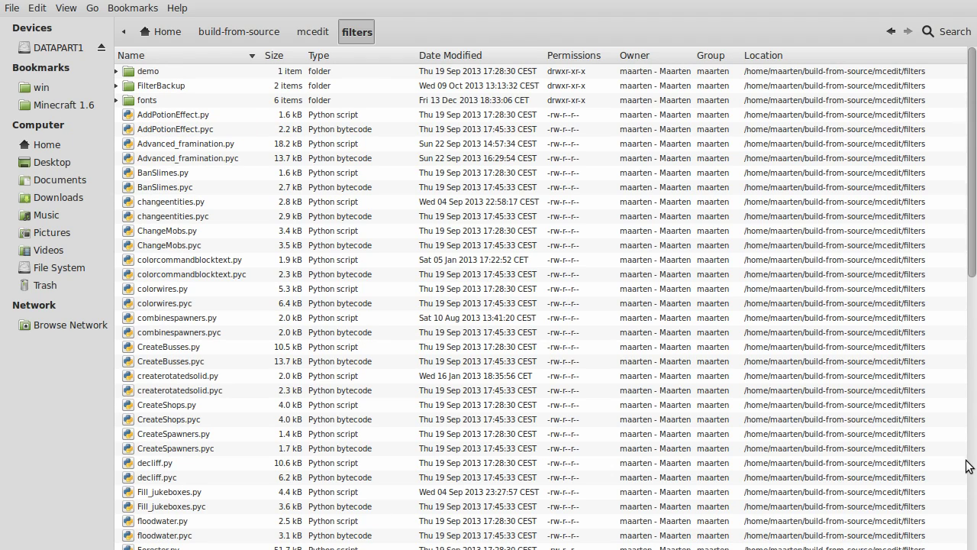
click(971, 523)
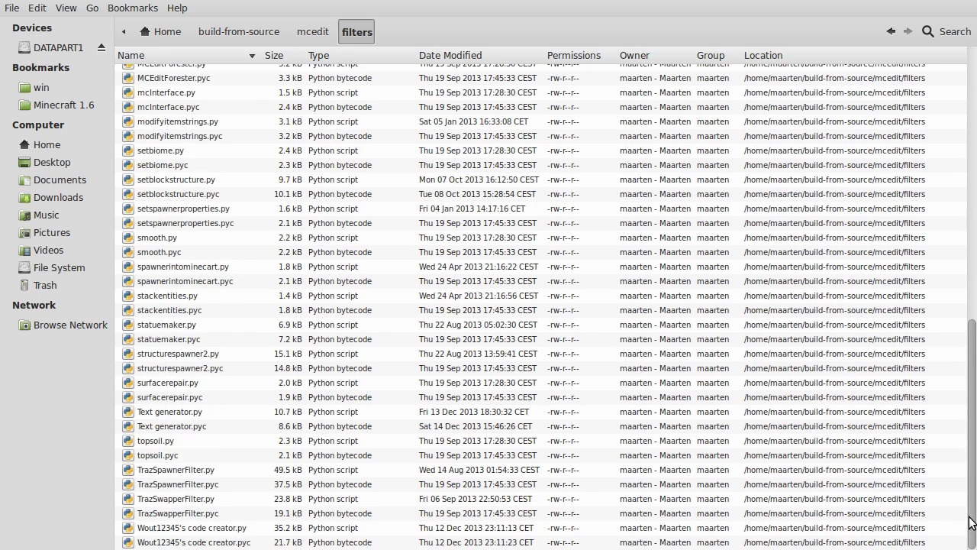
click(176, 413)
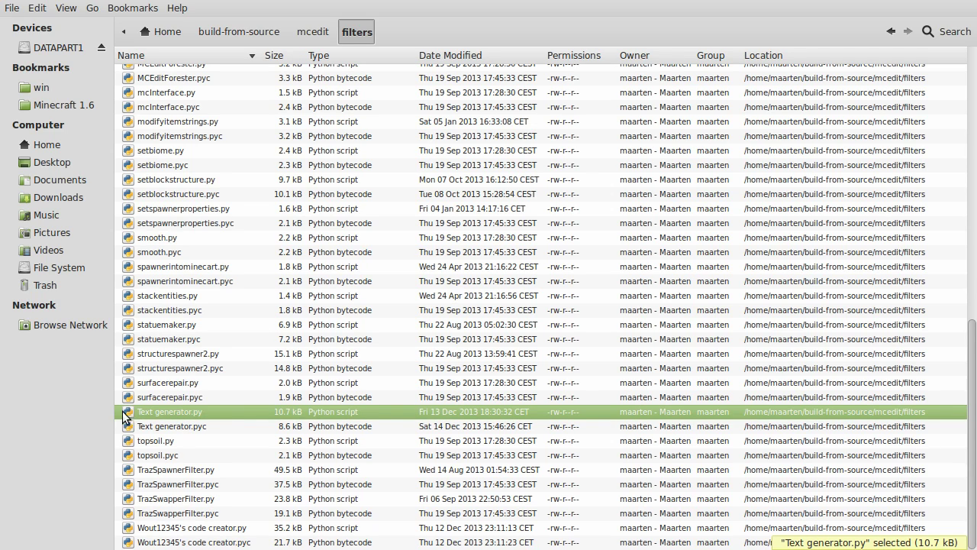
drag(975, 379, 967, 14)
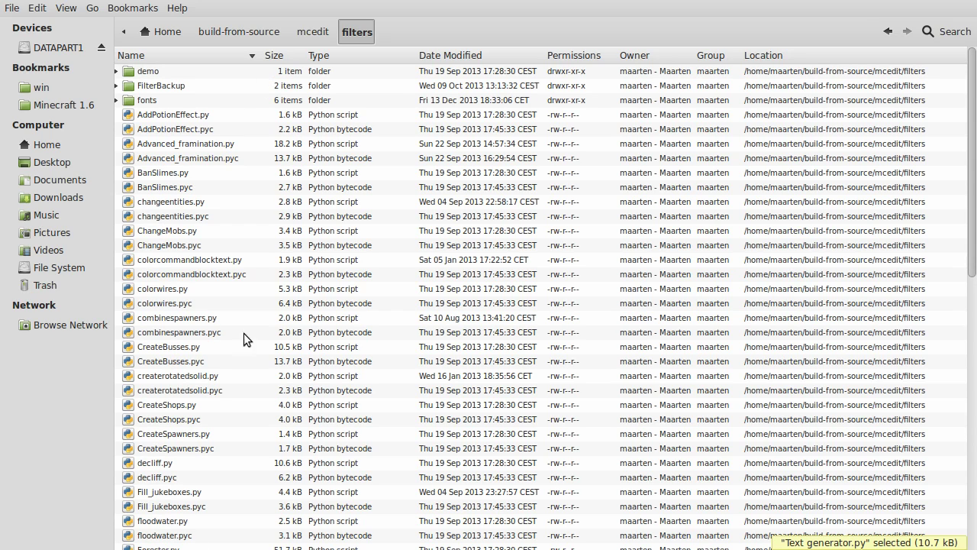
double_click(139, 102)
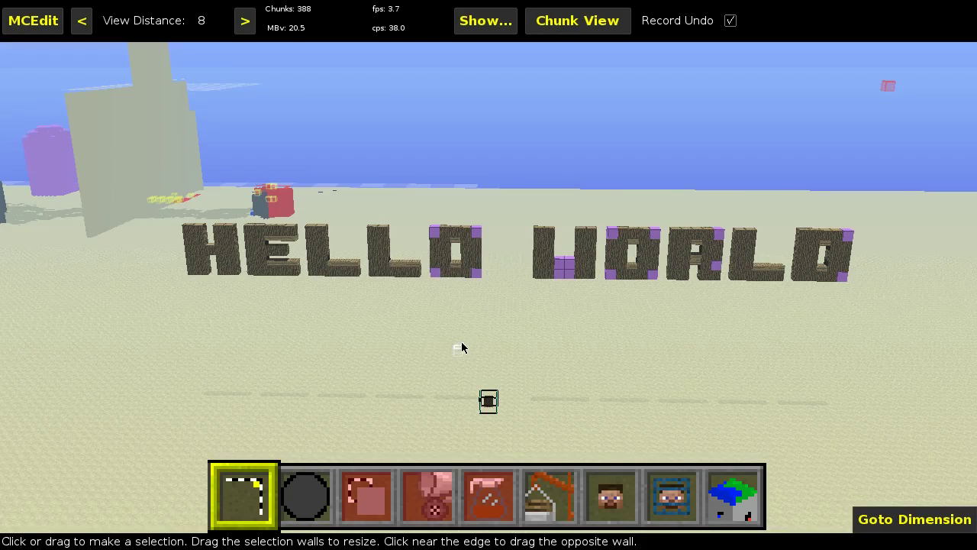
- Switch to MCEdit and inspect the HELLO WORLD letters and the stone-brick wall with text from different sides
right_click(461, 342)
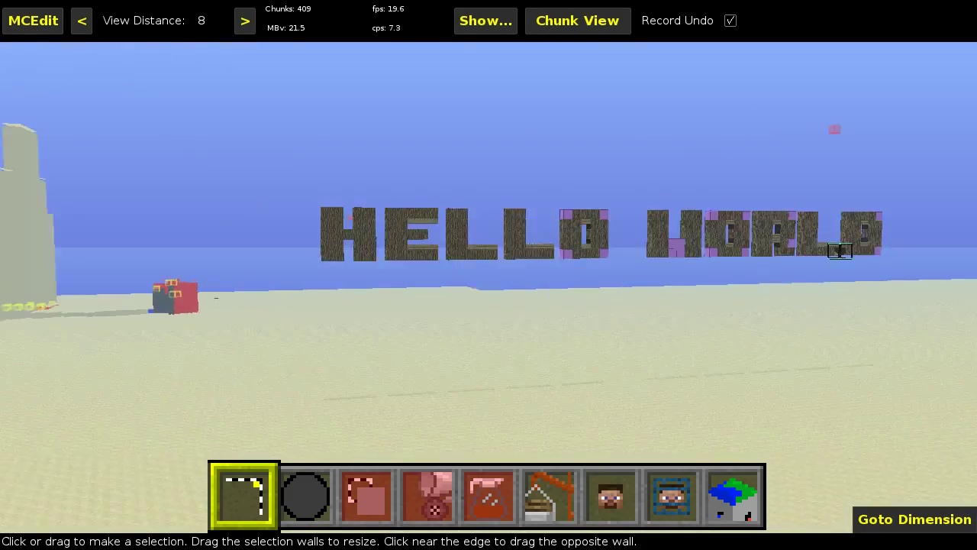
key(w)
key(a)
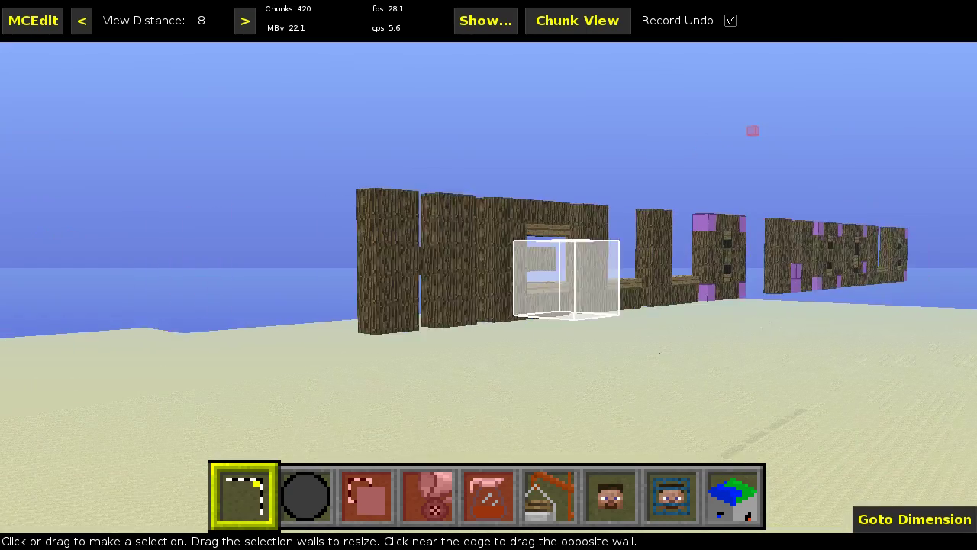
key(q)
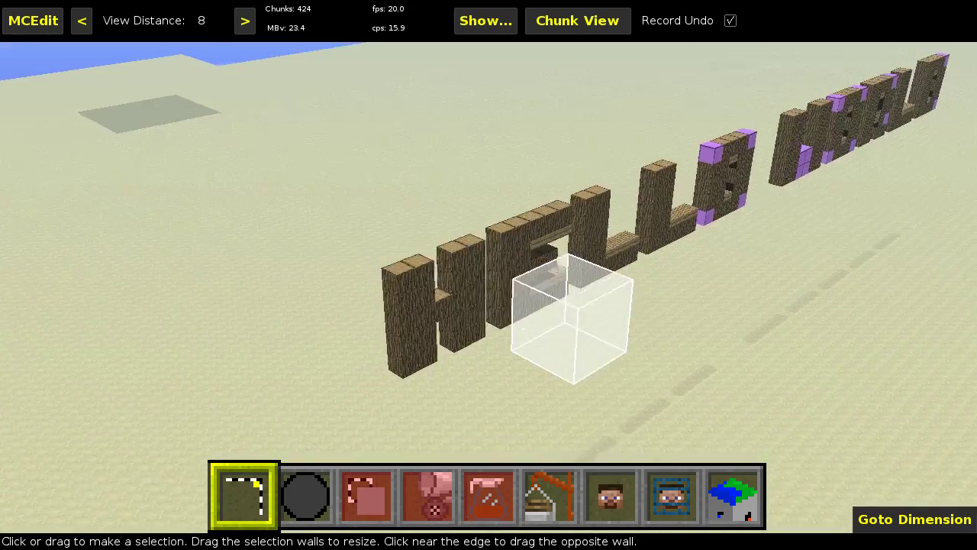
key(d)
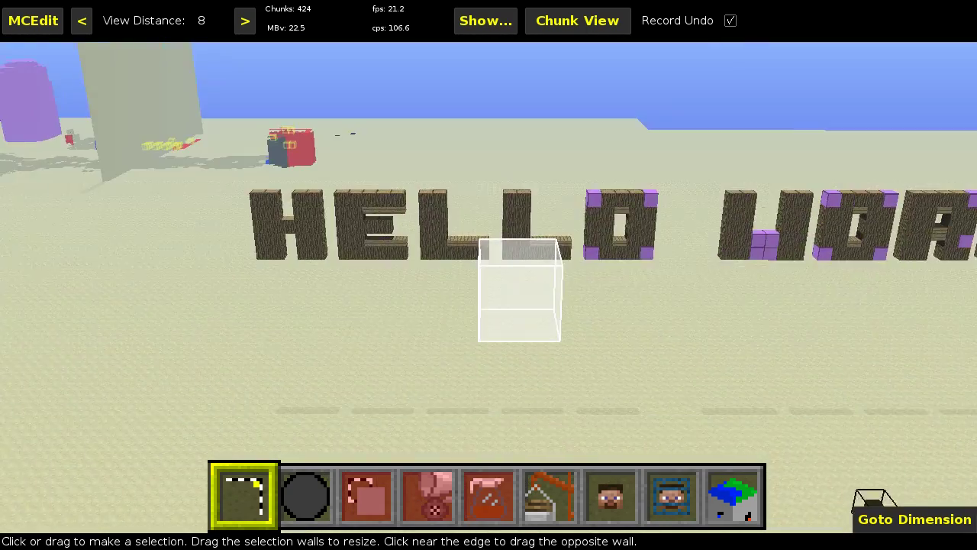
key(d)
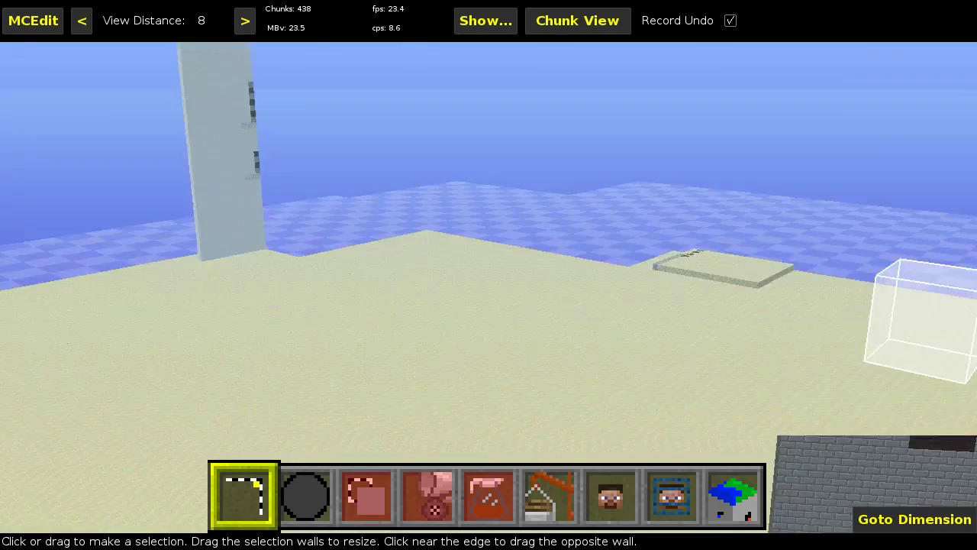
key(w)
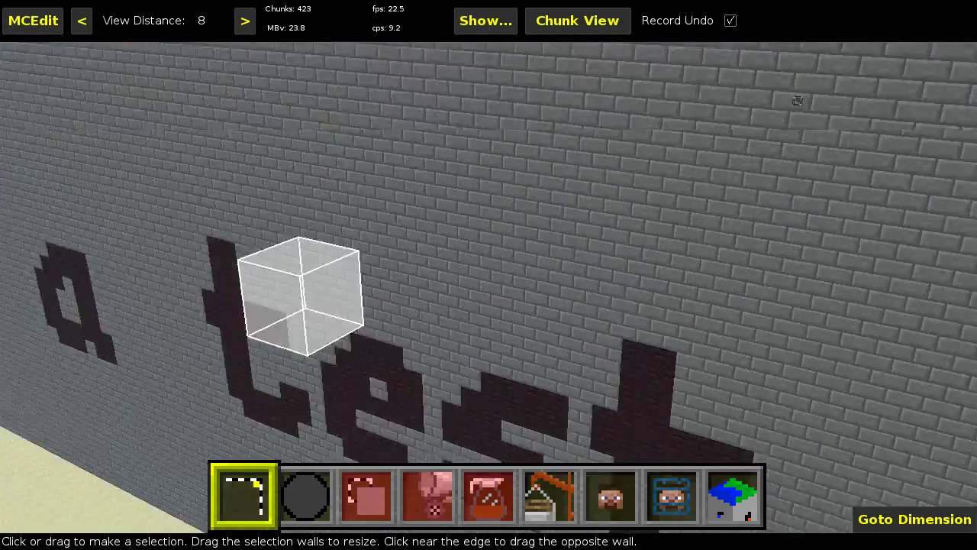
key(s)
key(w)
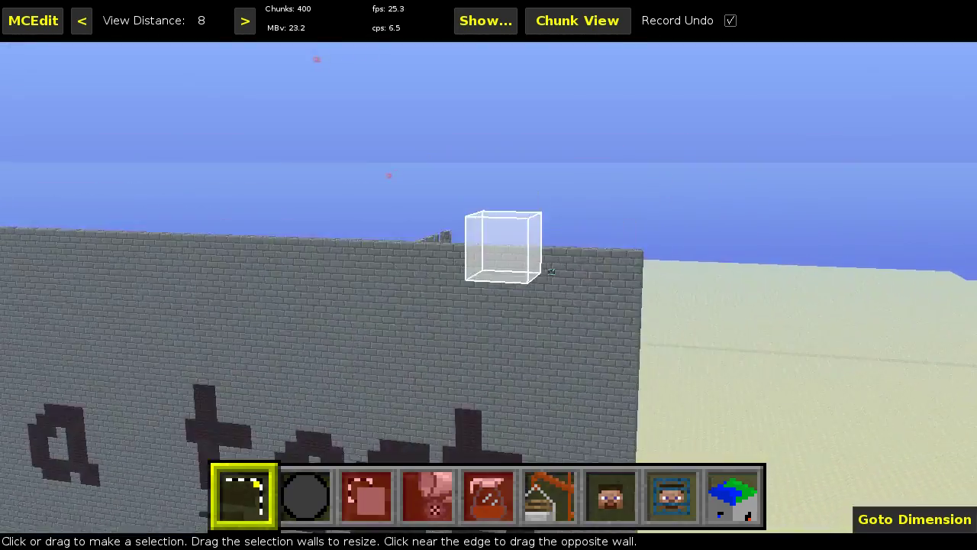
key(w)
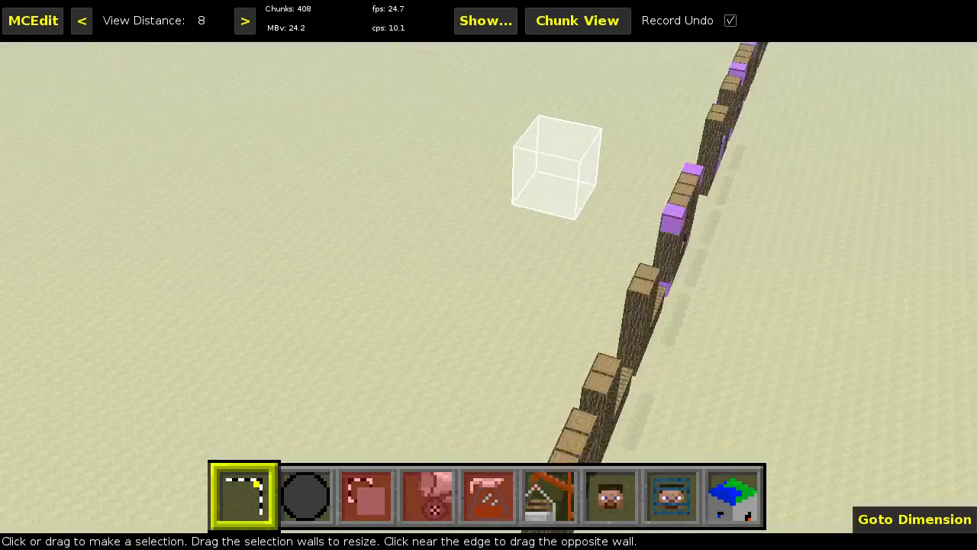
right_click(488, 275)
drag(433, 228, 429, 217)
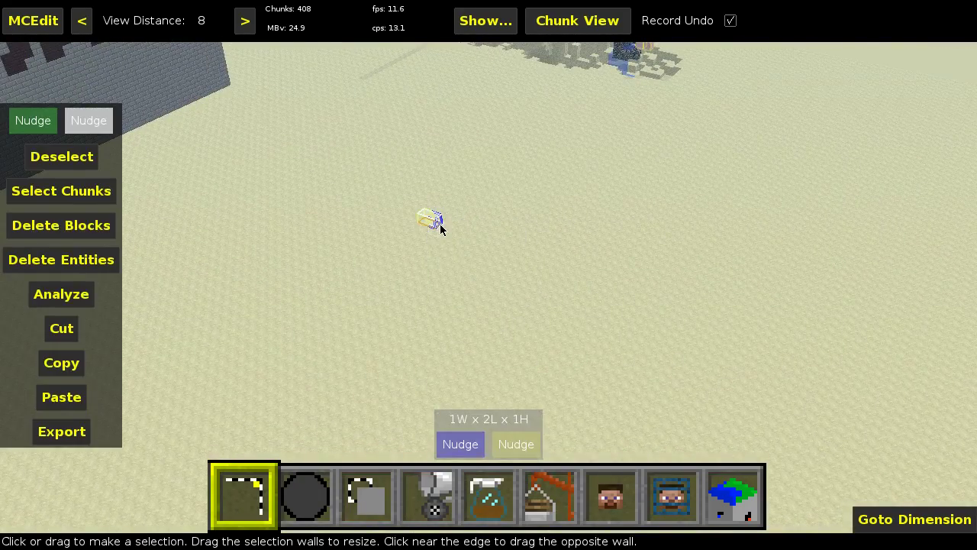
click(62, 156)
- Select a straight strip 1 block wide, 73 long and 1 high on the empty sand behind the letters
click(415, 190)
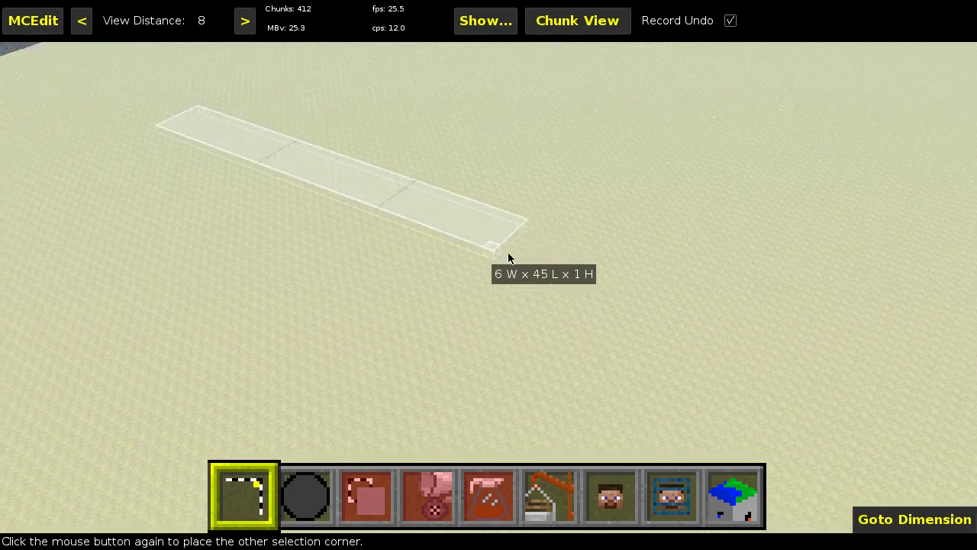
click(485, 332)
right_click(458, 283)
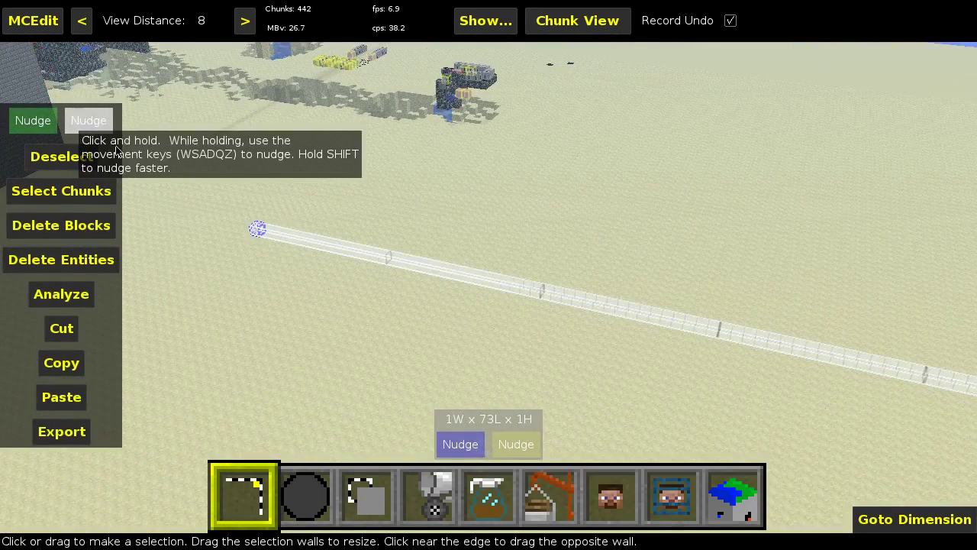
- Extend the strip selection upward to a height of 33 blocks
click(467, 444)
key(shift+q)
key(shift+q)
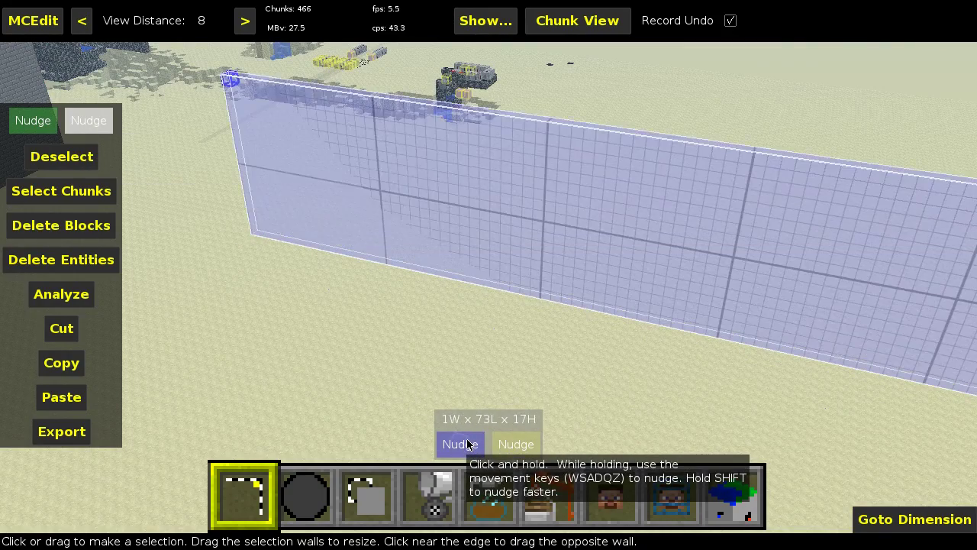
right_click(448, 351)
key(s)
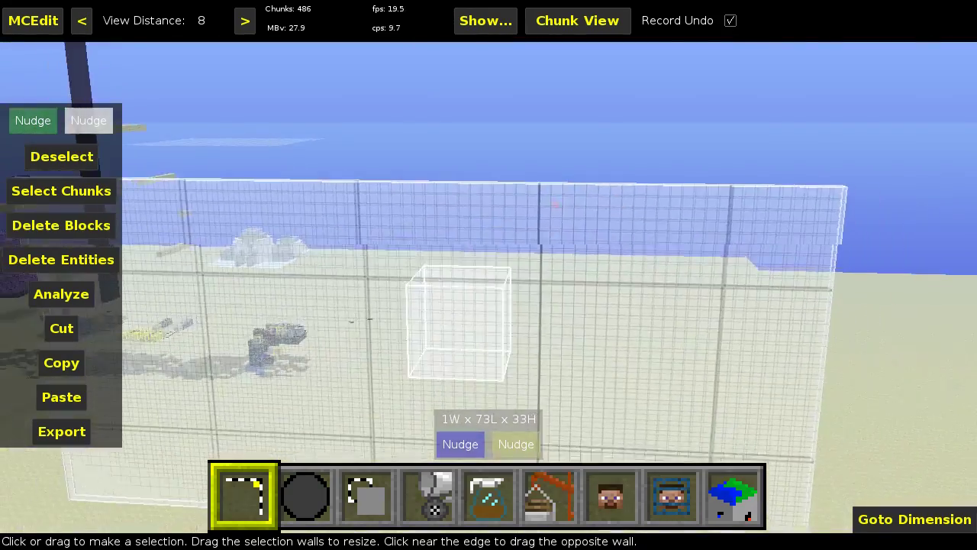
key(w)
right_click(443, 351)
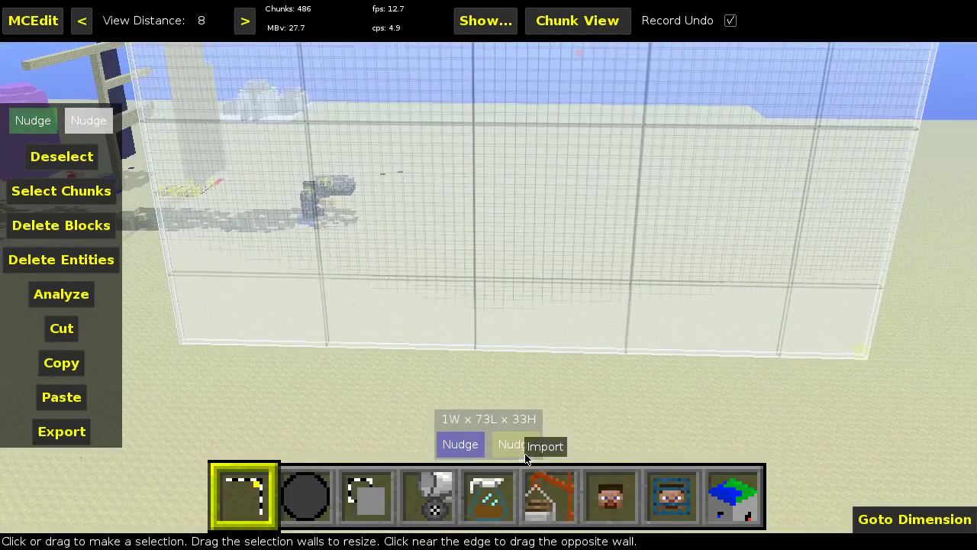
- Lengthen the wall-shaped selection to 89 blocks by moving its second corner outward
click(522, 446)
key(shift+d)
right_click(446, 96)
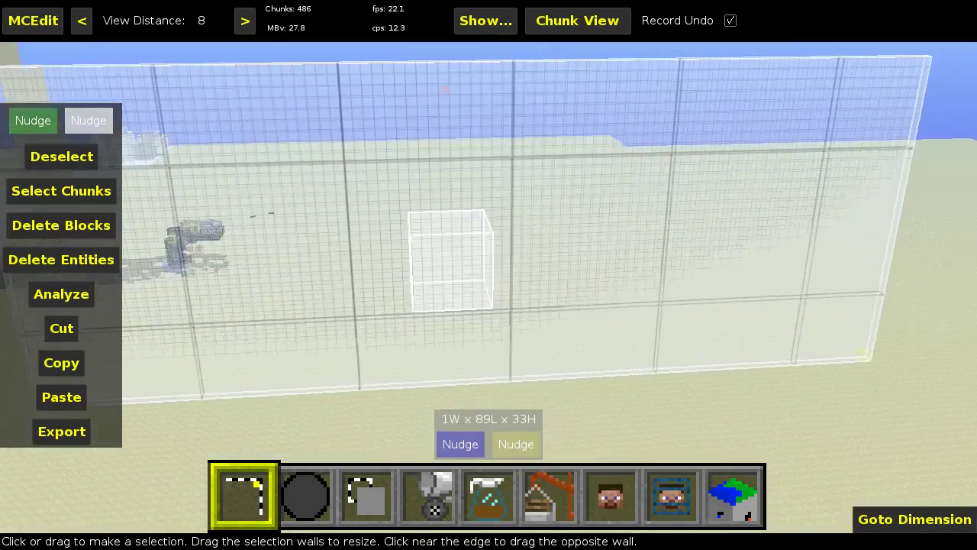
- Choose the Text generator 1.0 filter for the wall-shaped selection behind the HELLO WORLD letters
right_click(443, 93)
key(a)
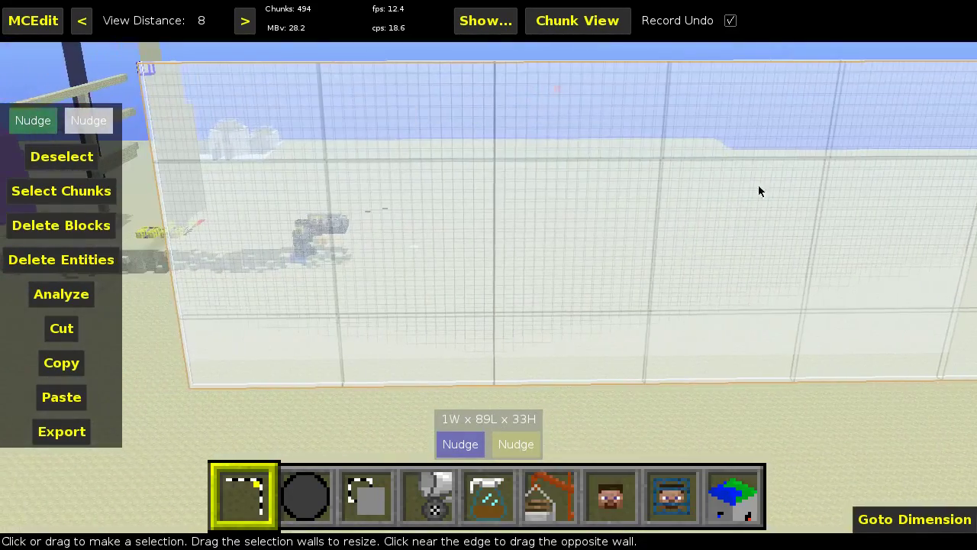
right_click(606, 235)
right_click(606, 235)
right_click(606, 235)
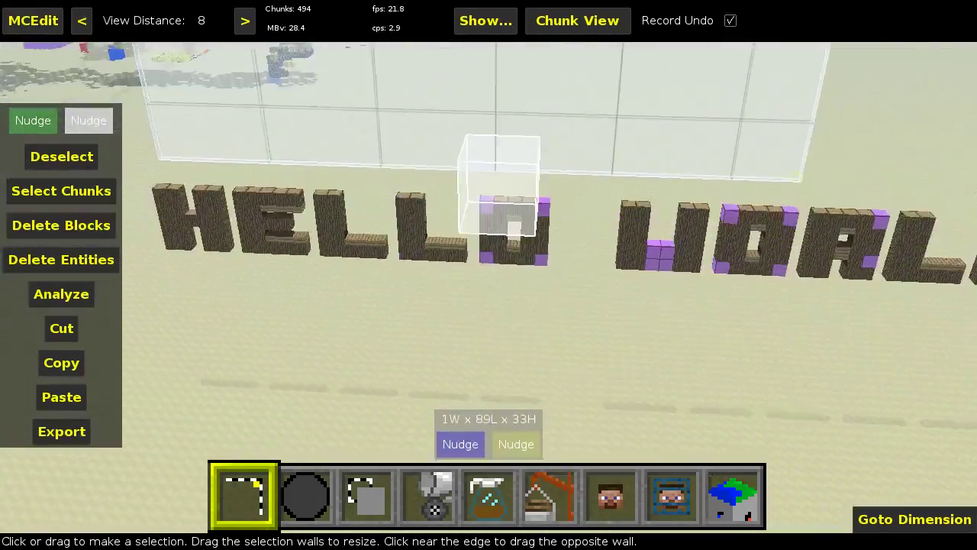
key(w)
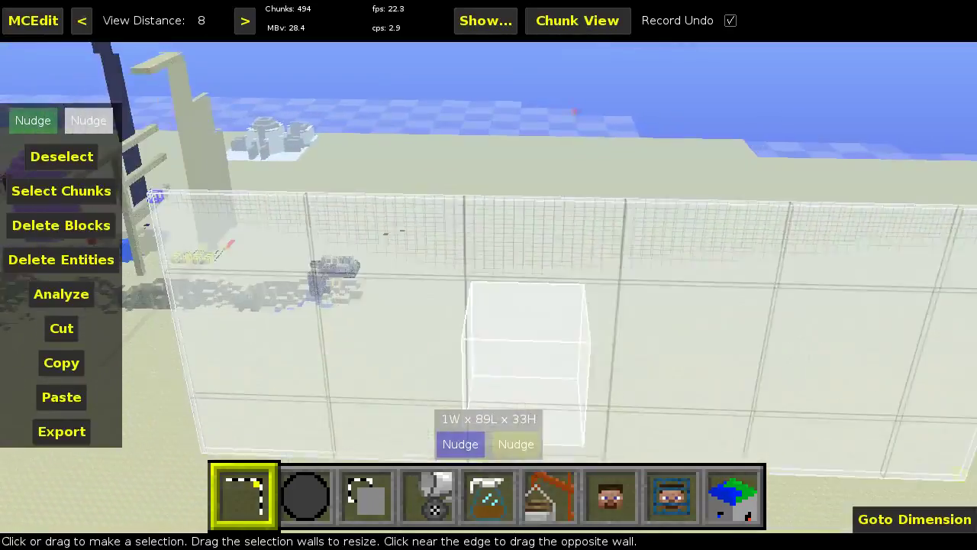
right_click(597, 212)
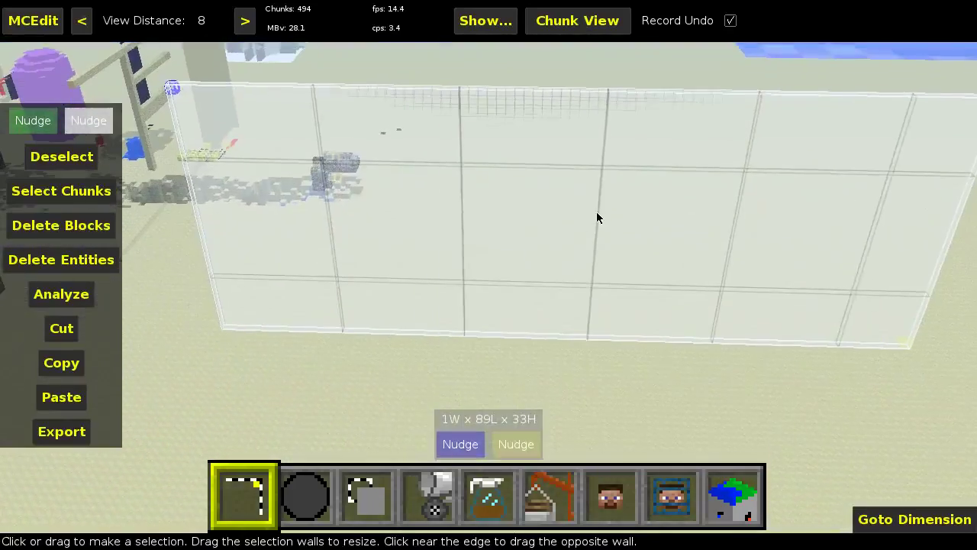
click(473, 486)
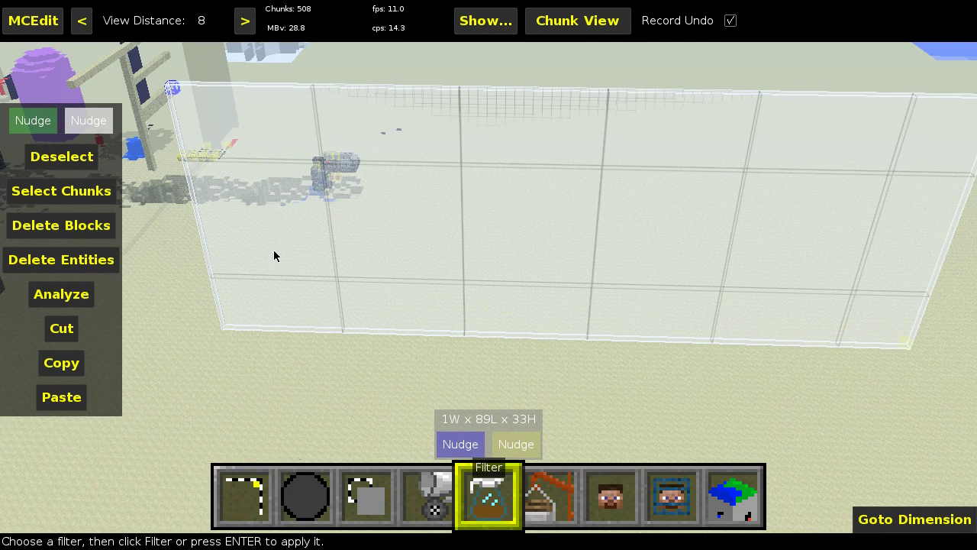
click(248, 200)
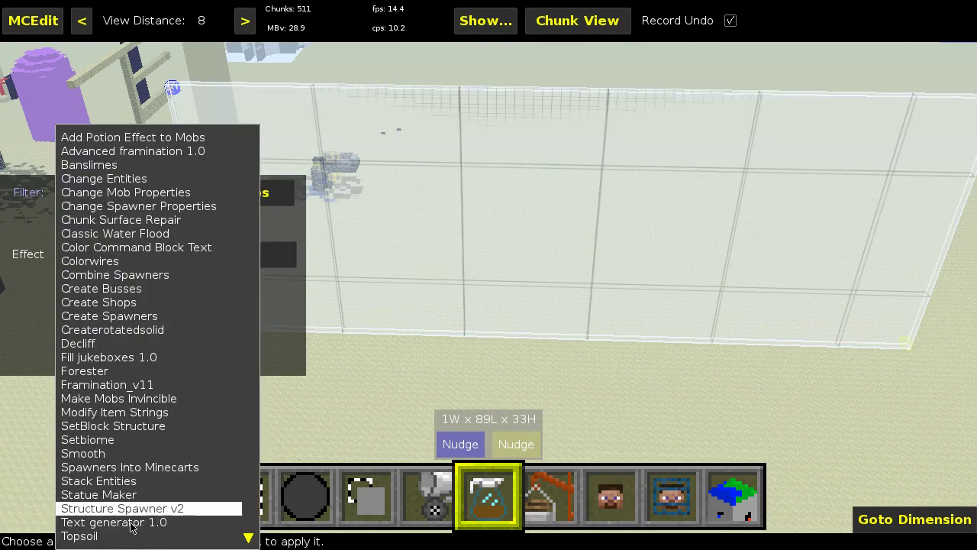
key(Return)
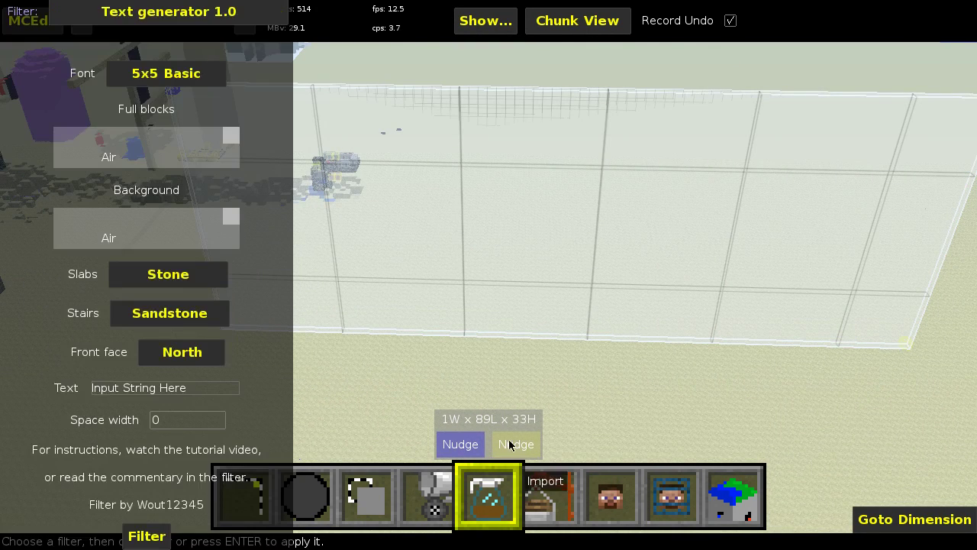
- Set the Text generator font to Slabtastic and check the block choices for full blocks, keeping Air
click(216, 73)
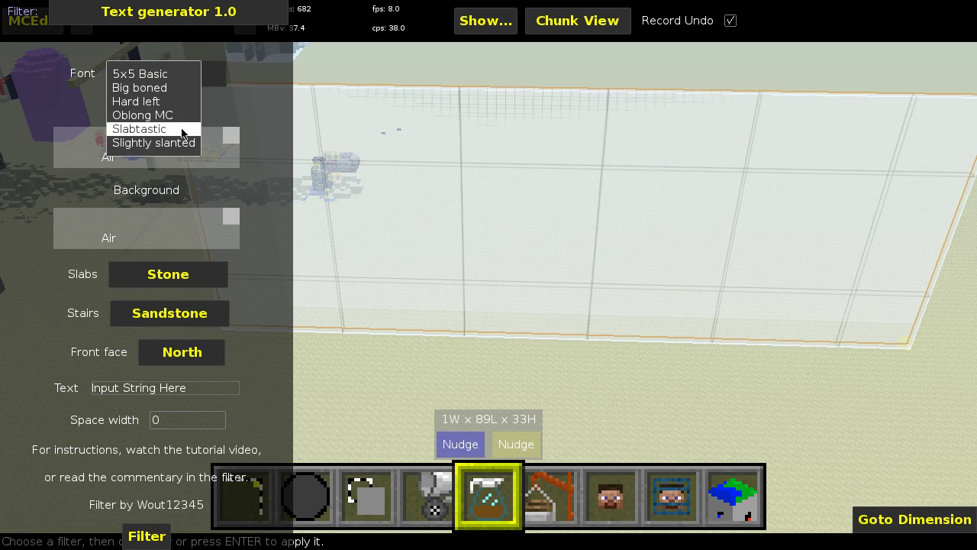
click(161, 115)
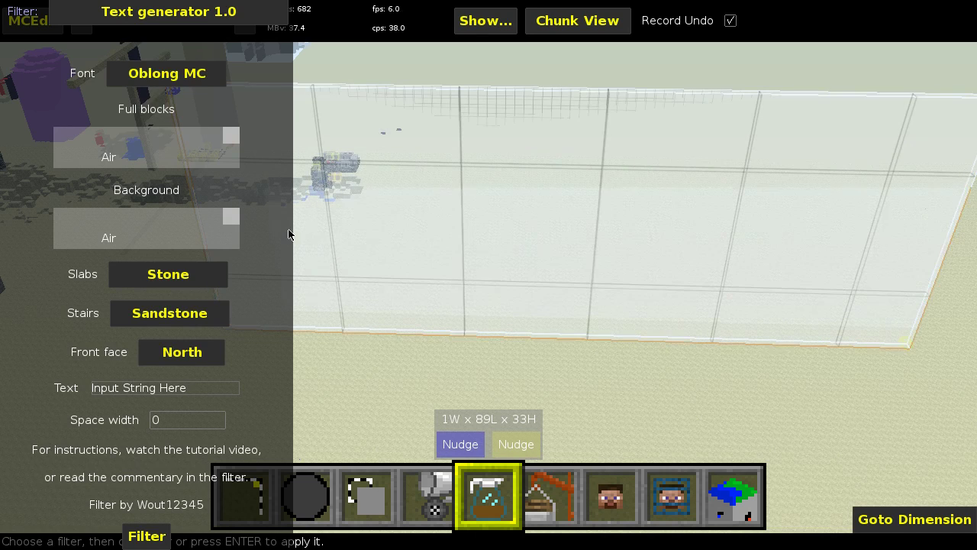
click(156, 73)
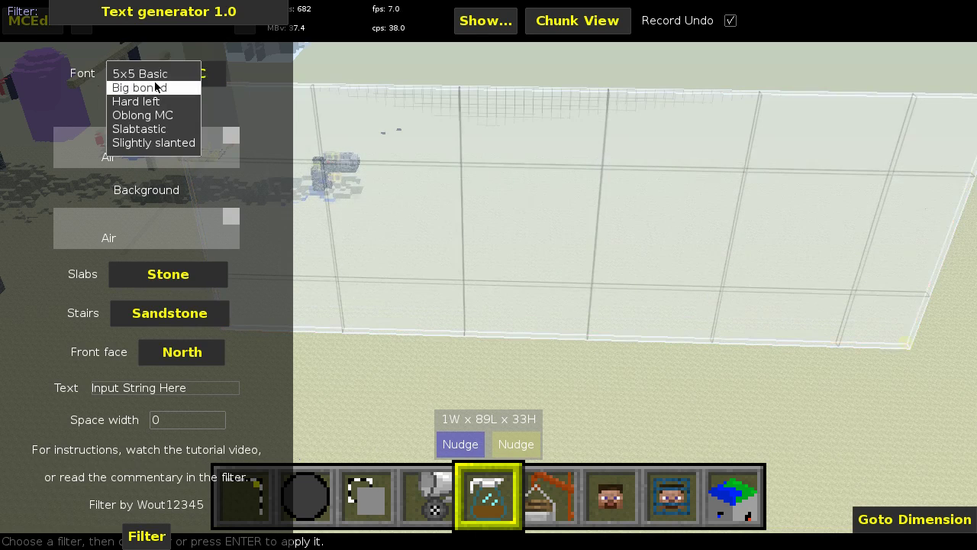
click(164, 128)
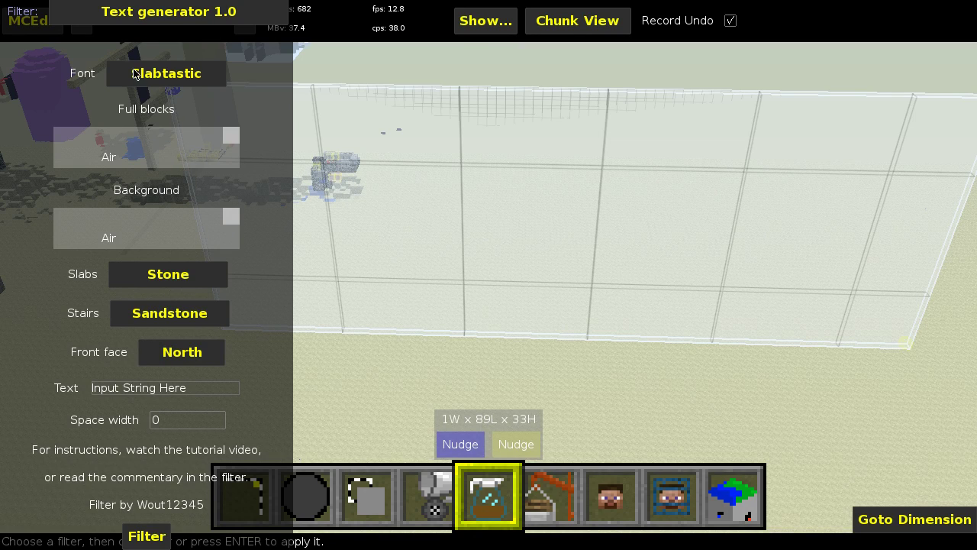
click(153, 145)
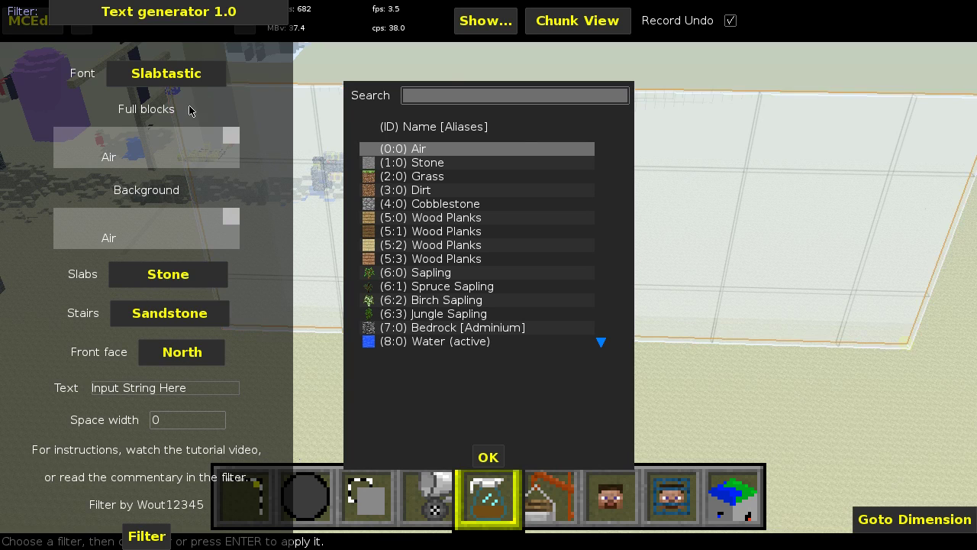
click(488, 456)
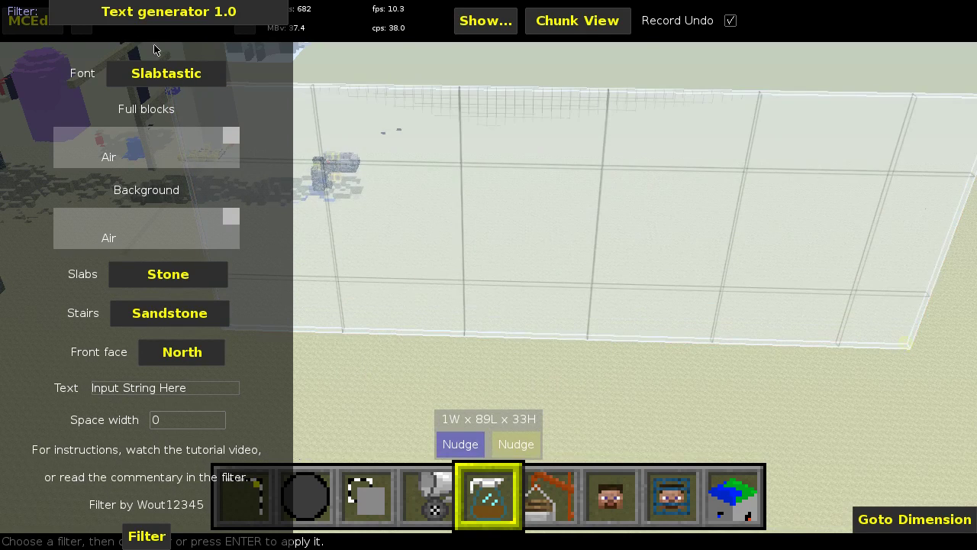
- Examine the wooden HELLO letters up close, comparing their full blocks with the thinner slab parts, and return to the selection
right_click(167, 146)
key(s)
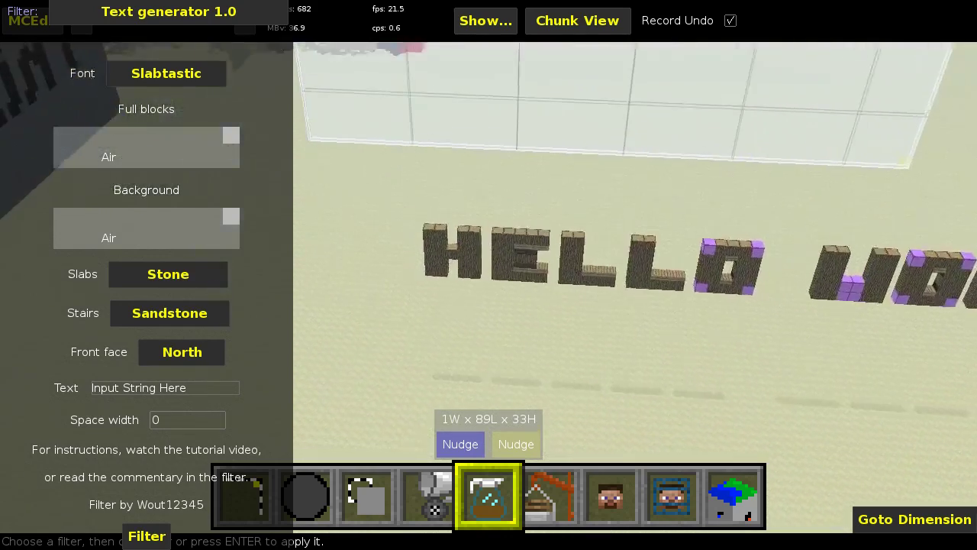
key(w)
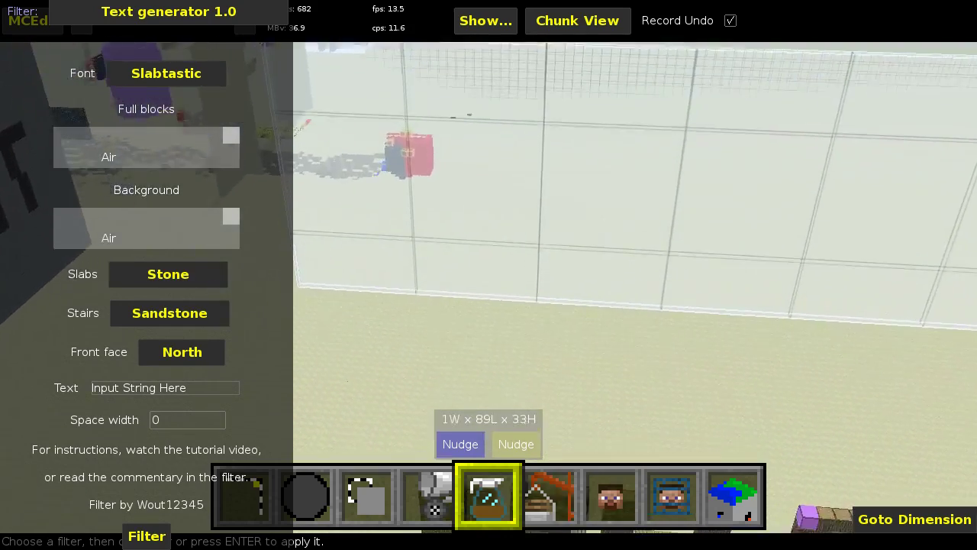
key(s)
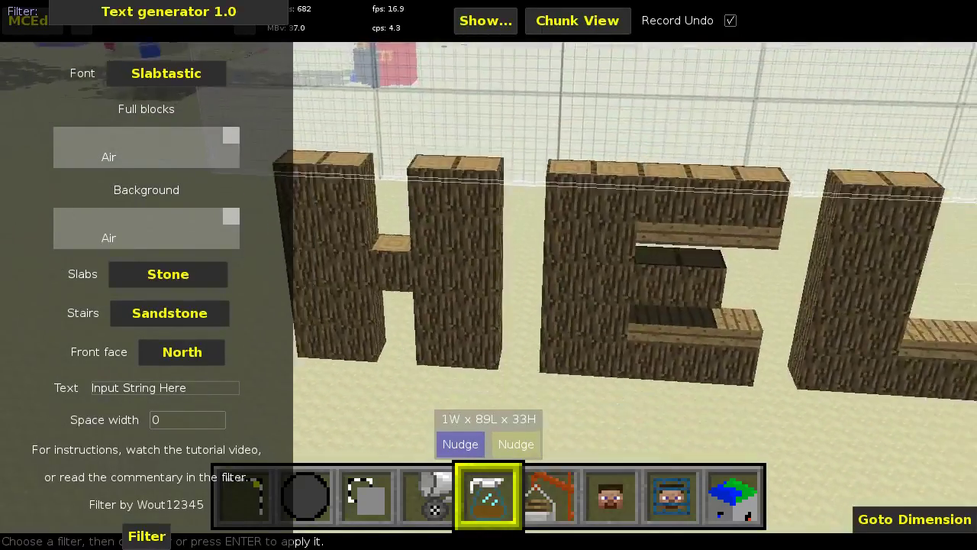
key(s)
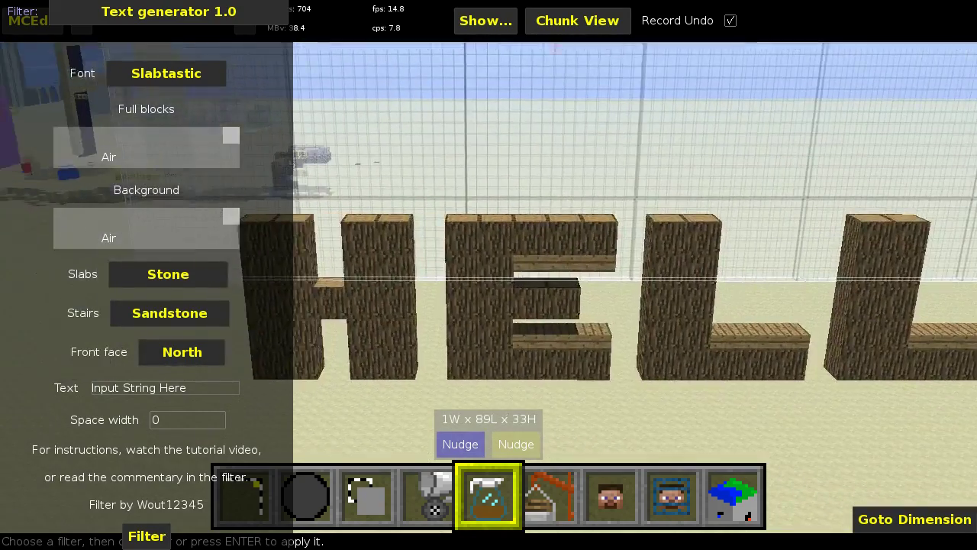
right_click(547, 263)
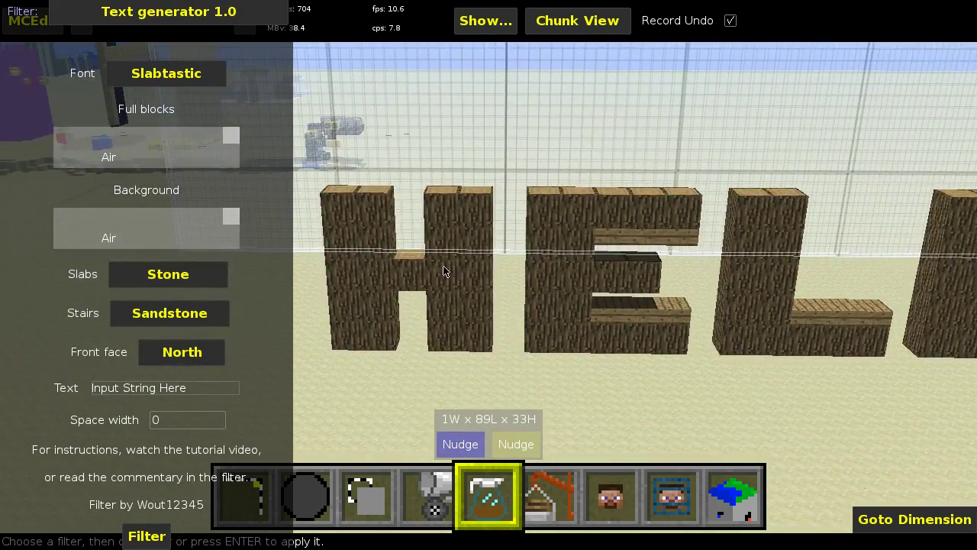
right_click(467, 278)
key(d)
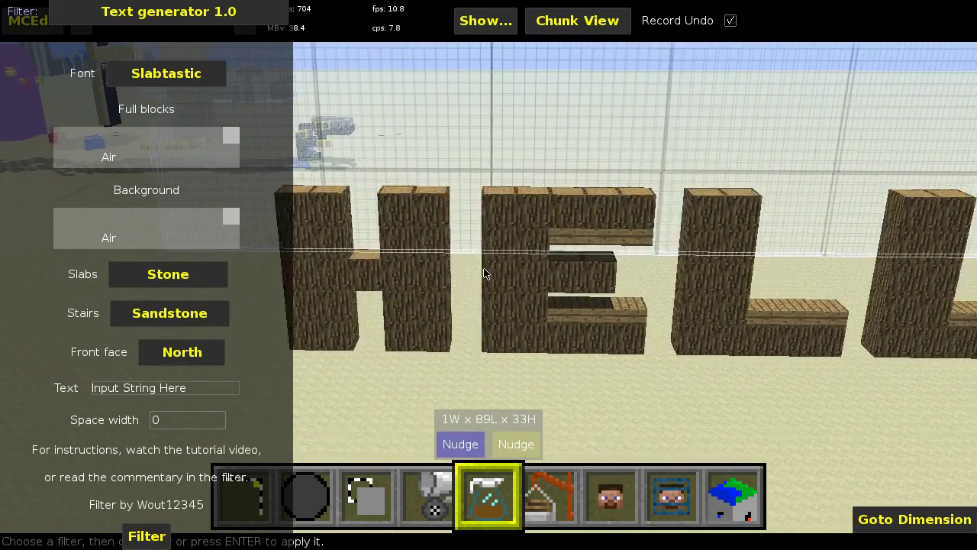
key(q)
key(w)
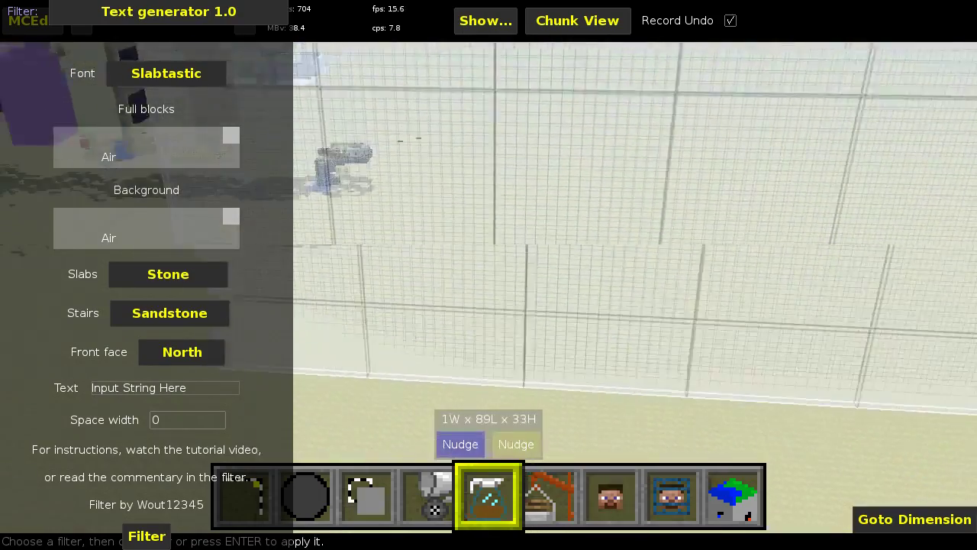
key(q)
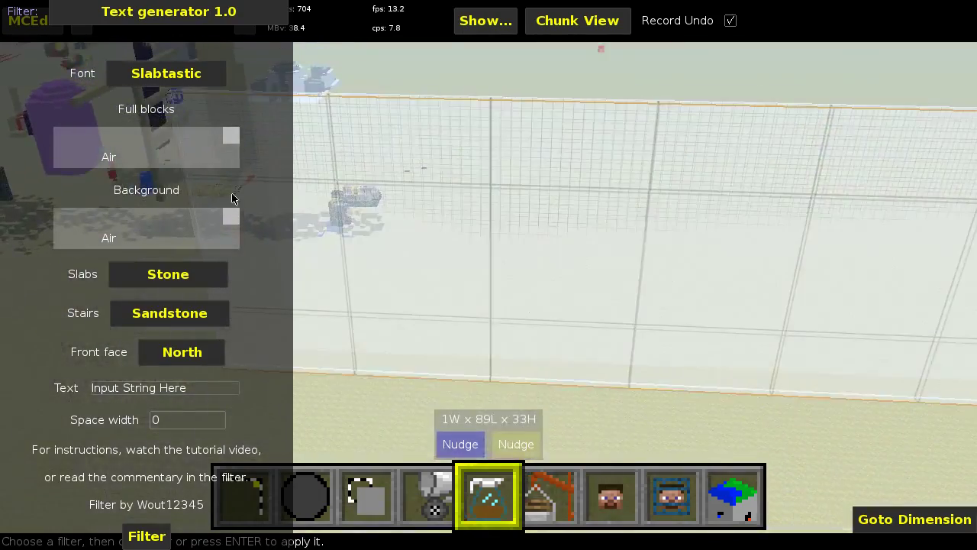
- Set the lettering's full blocks to Cobblestone (4:0)
click(159, 166)
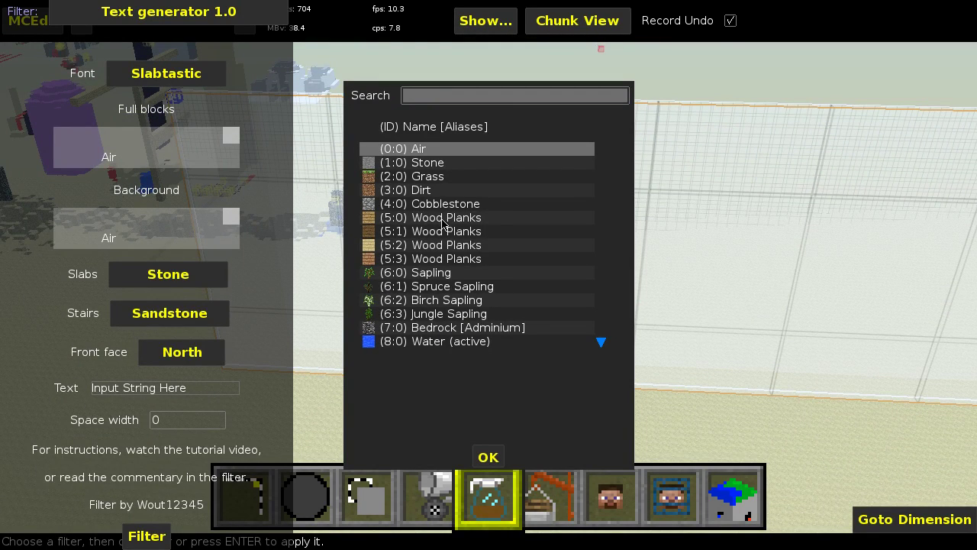
click(397, 206)
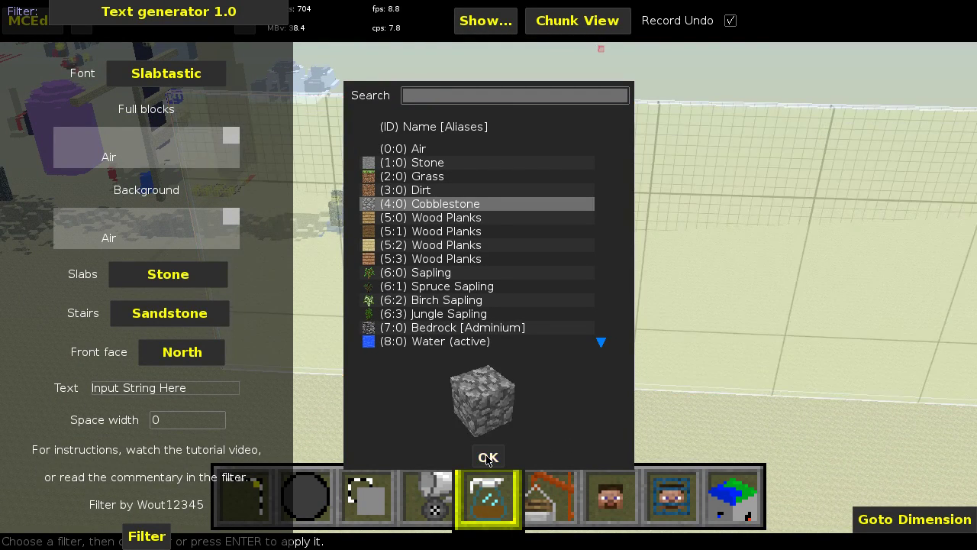
click(486, 457)
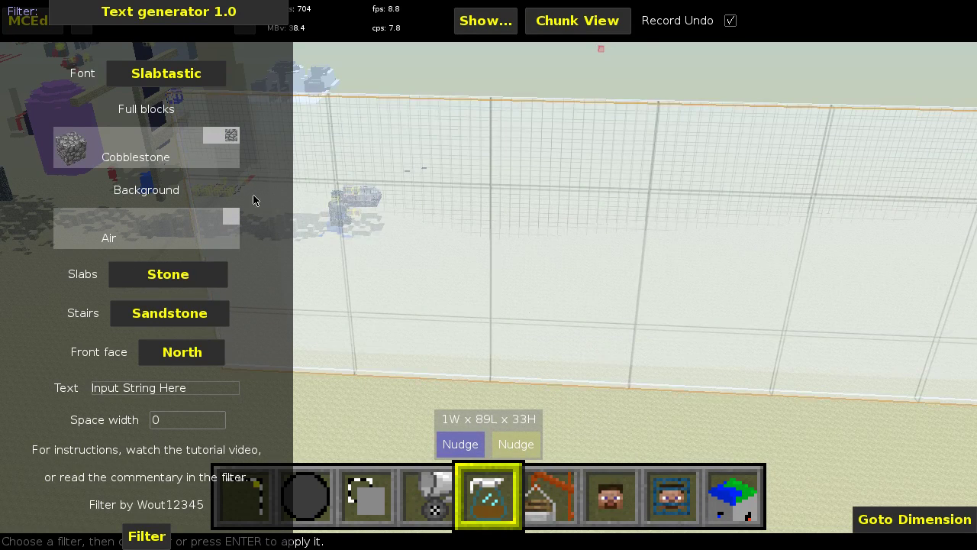
- Set the lettering's slab material to Oak wood
right_click(879, 234)
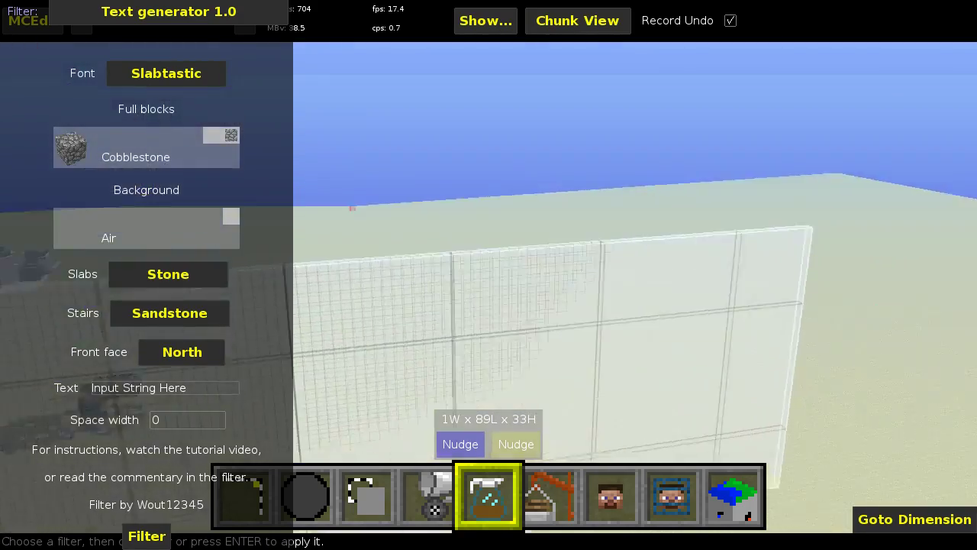
key(s)
key(w)
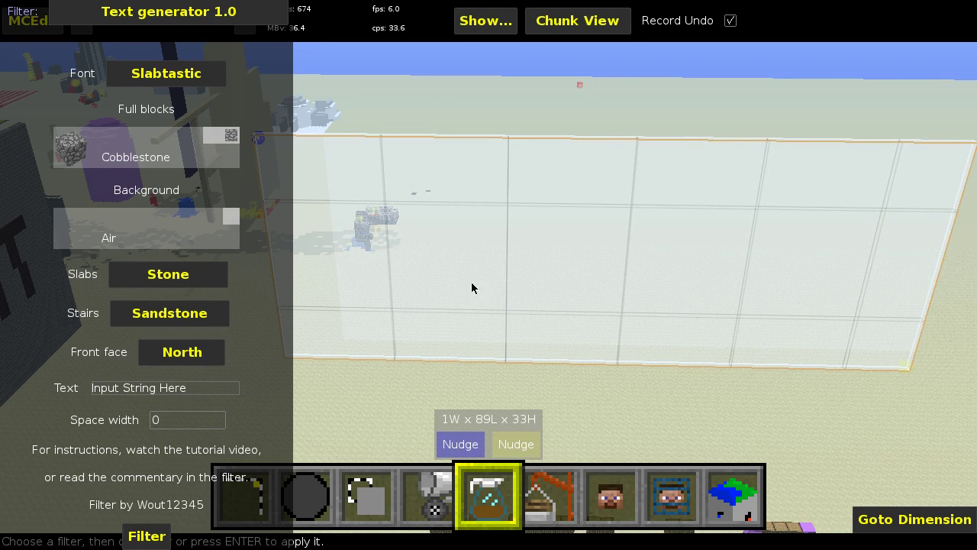
click(169, 277)
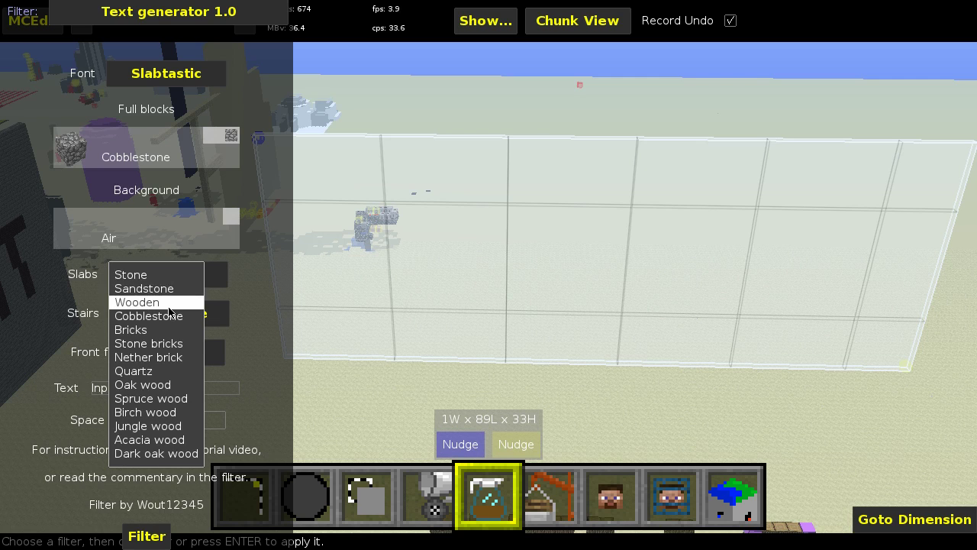
click(169, 302)
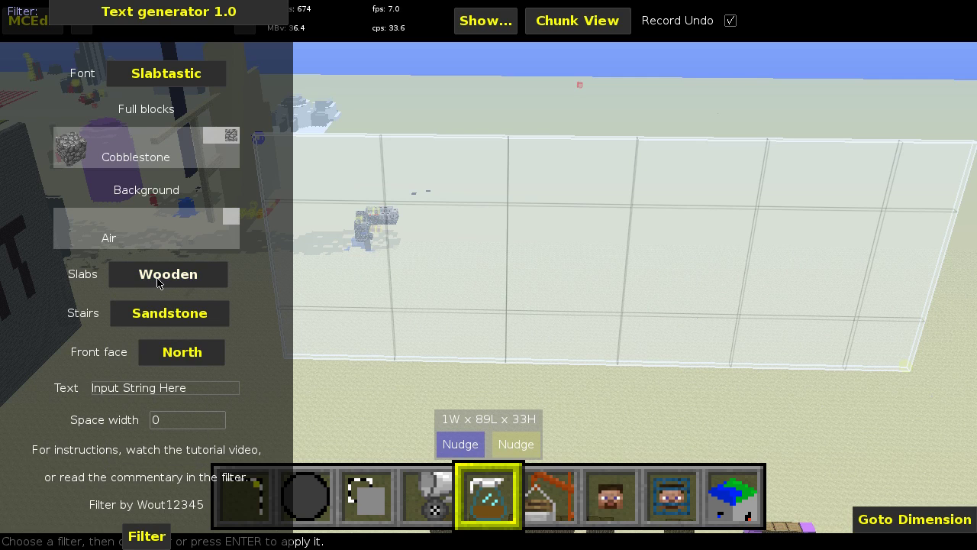
click(159, 283)
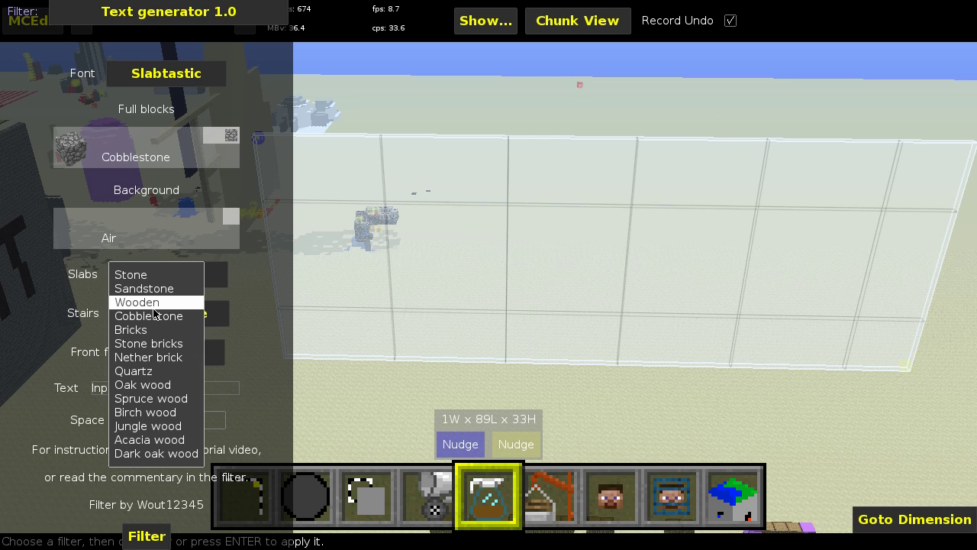
click(163, 384)
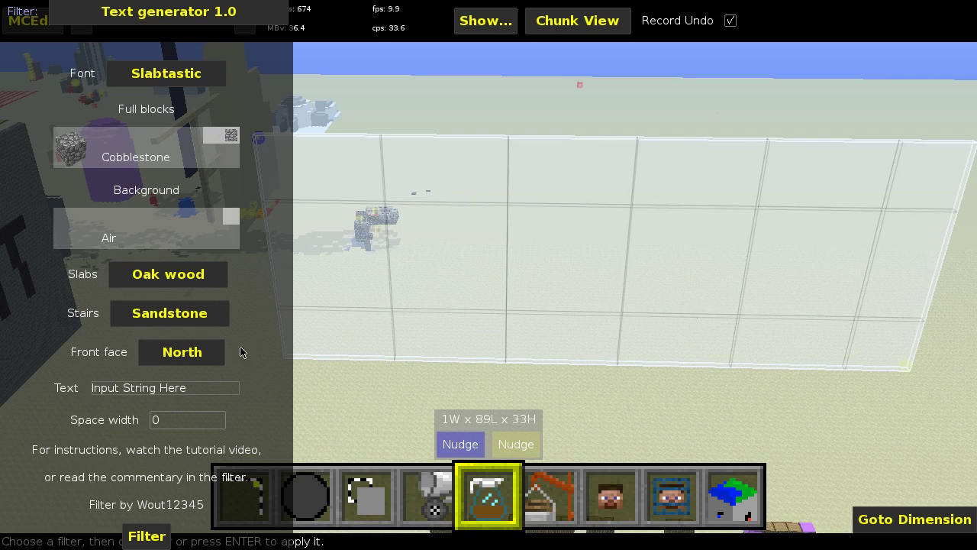
- Check which way the selection faces from its surroundings, and set the lettering's front face to West
right_click(336, 328)
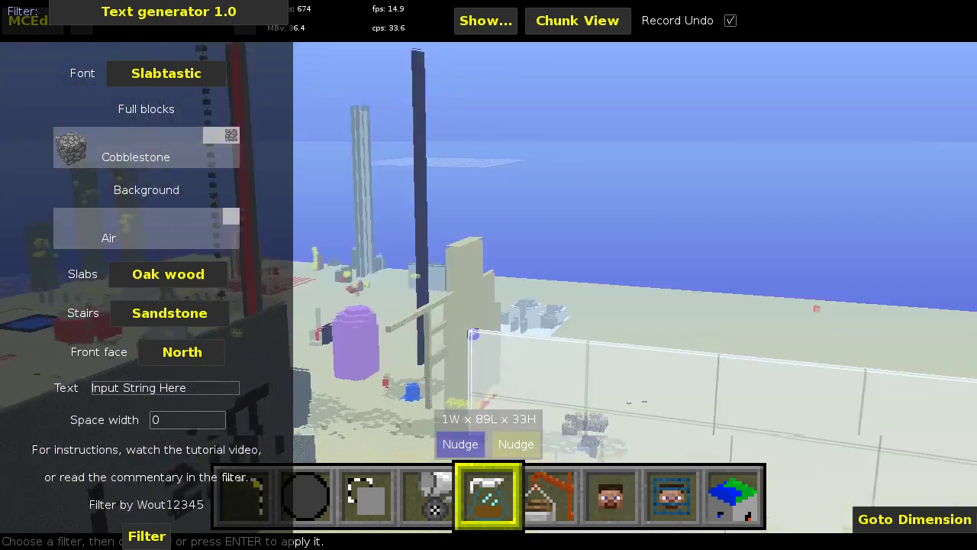
key(d)
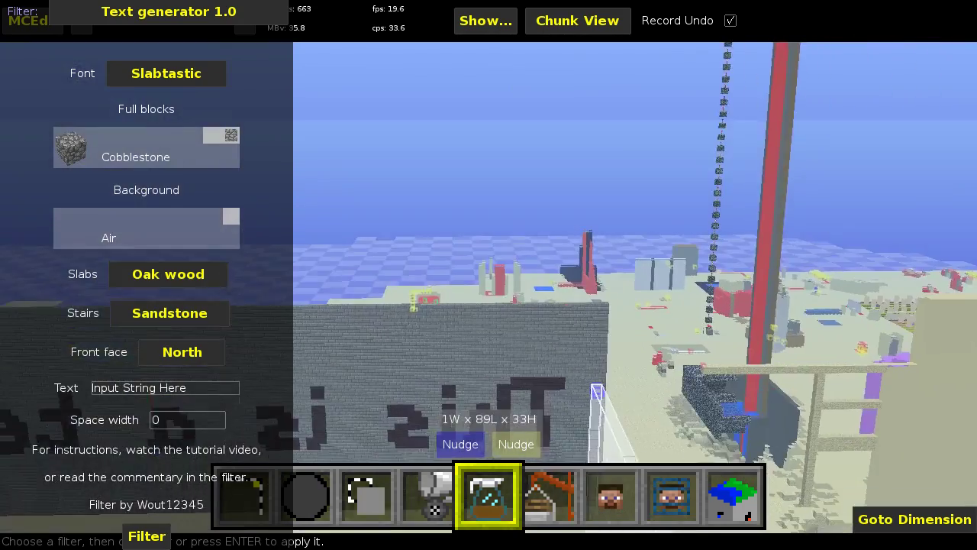
right_click(387, 286)
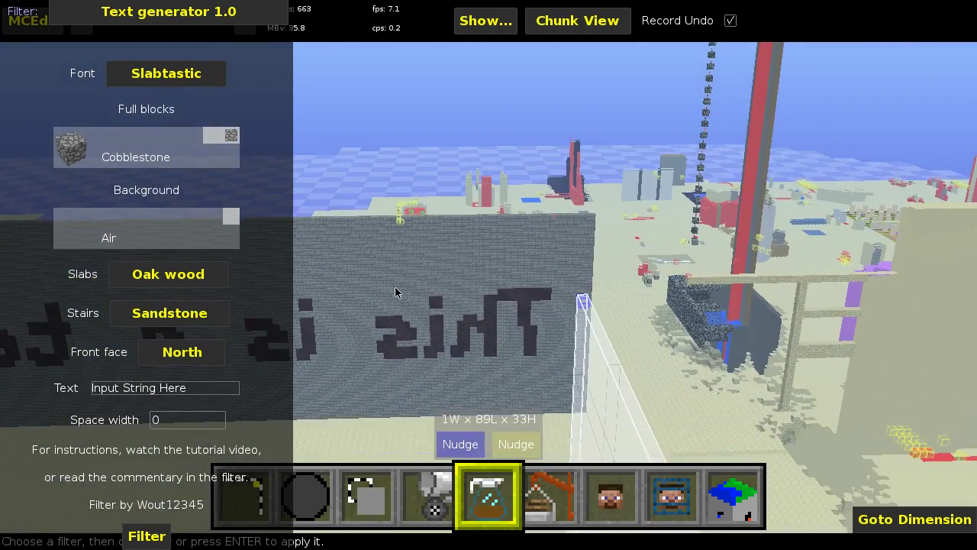
right_click(395, 288)
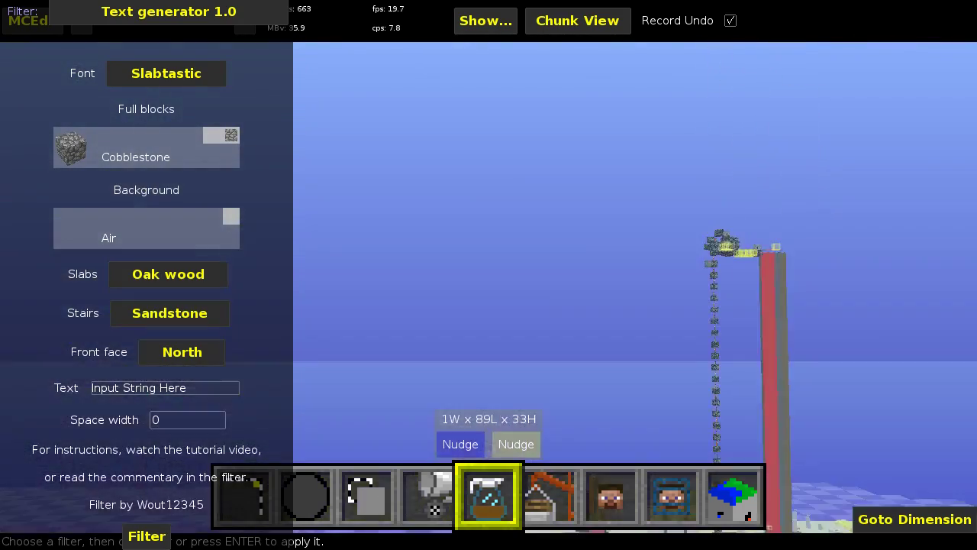
key(d)
key(d)
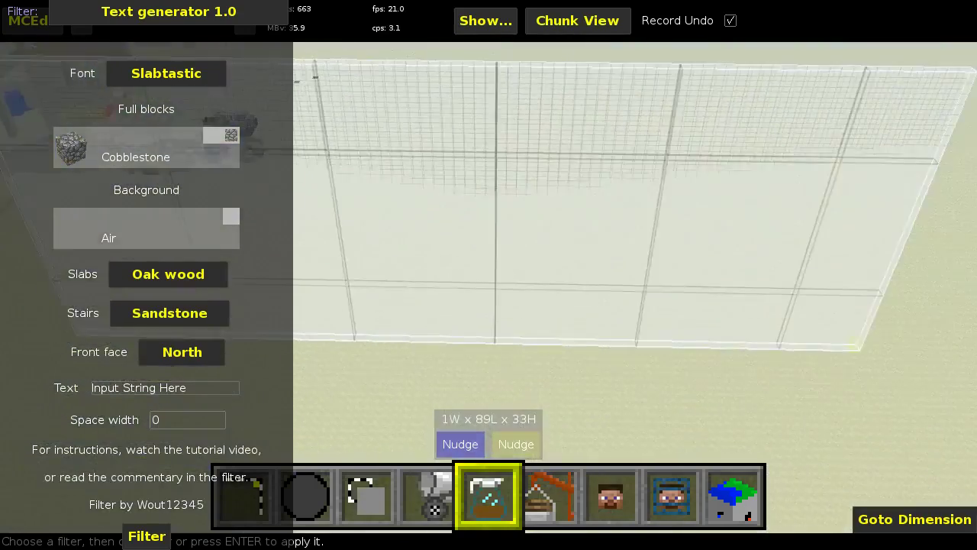
key(s)
right_click(396, 284)
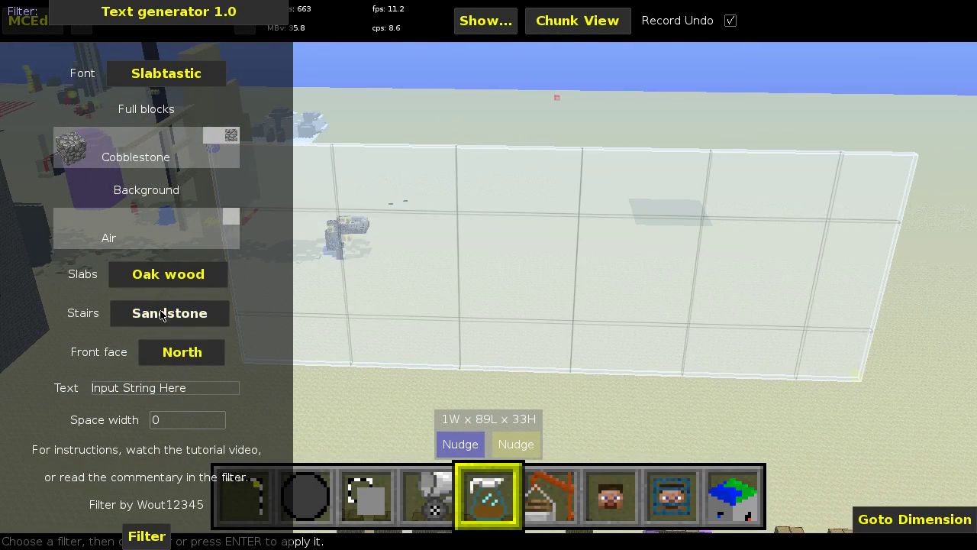
click(175, 354)
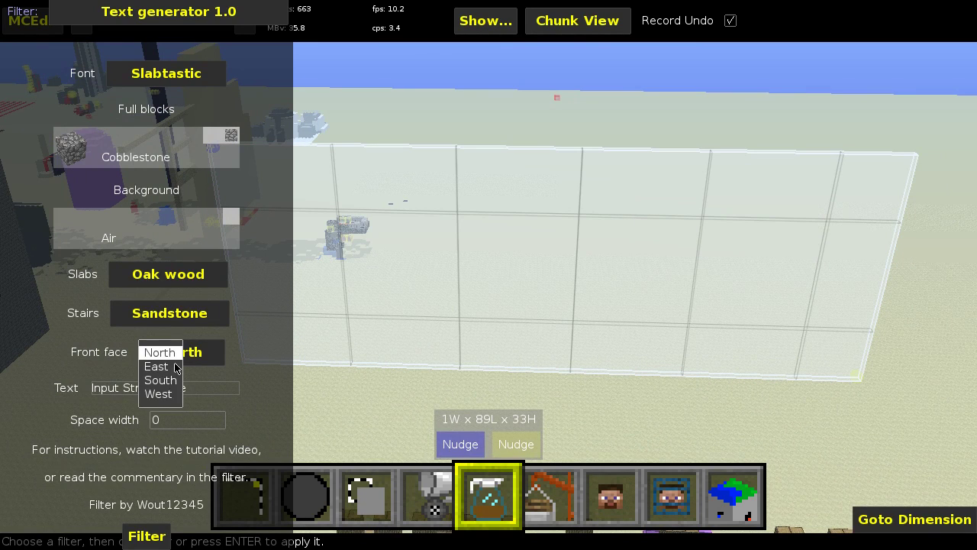
click(159, 394)
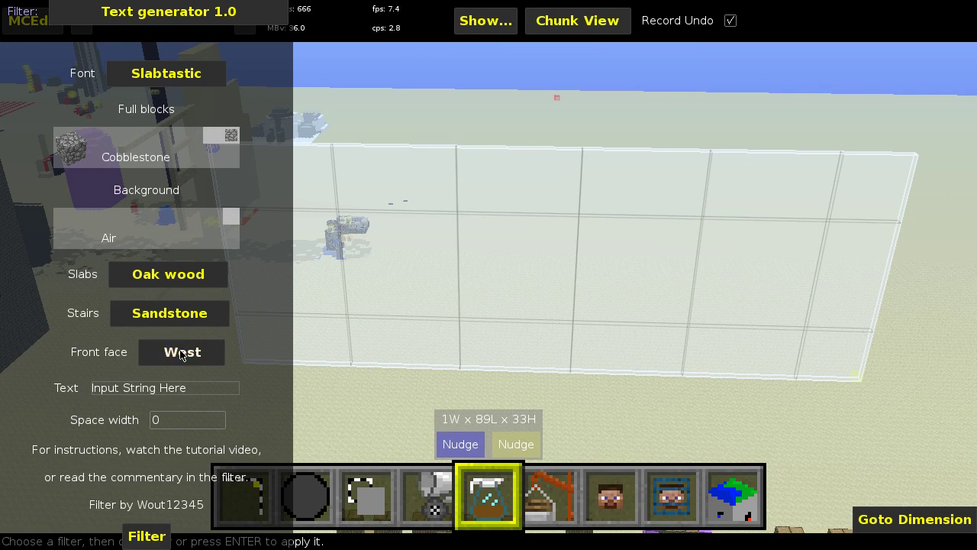
- Try to apply the Text generator filter with the front face set to North
click(182, 354)
click(162, 350)
click(146, 536)
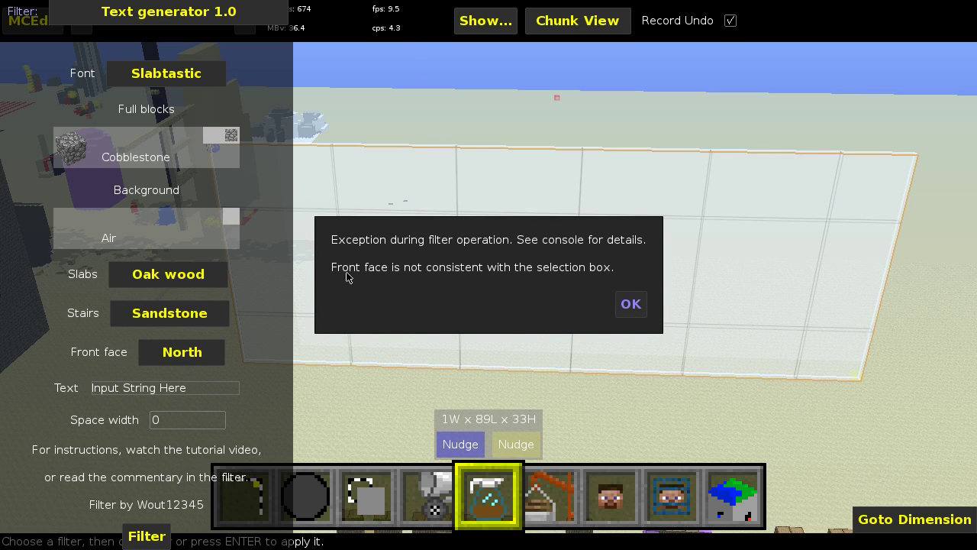
click(627, 304)
- Set the front face back to West and replace the placeholder text with "Test ABC123"
right_drag(627, 305, 575, 286)
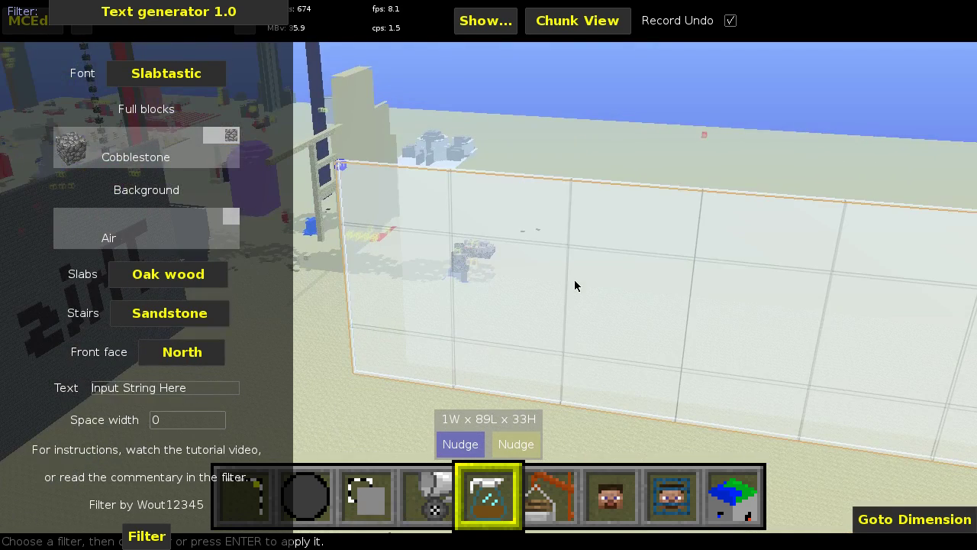
right_drag(410, 218, 961, 336)
right_drag(489, 305, 509, 238)
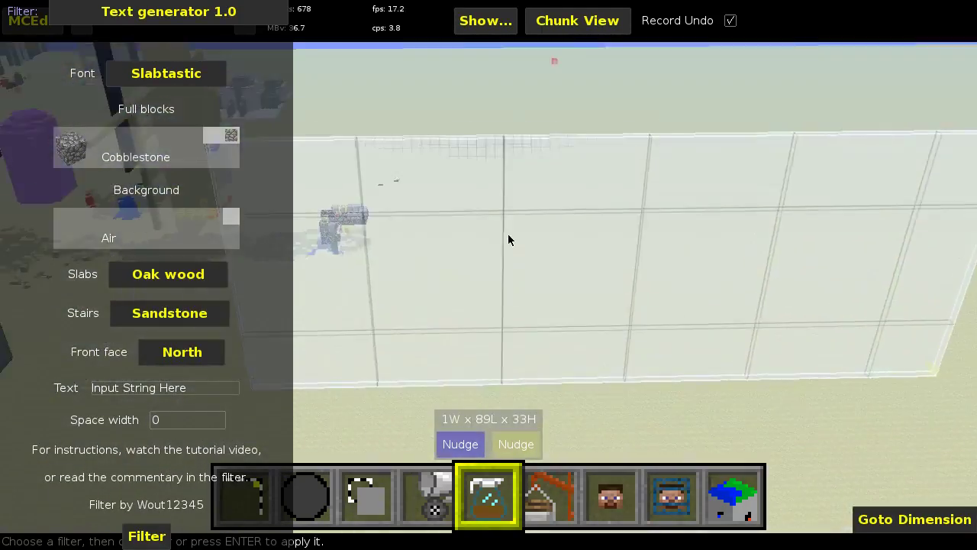
click(187, 353)
click(175, 394)
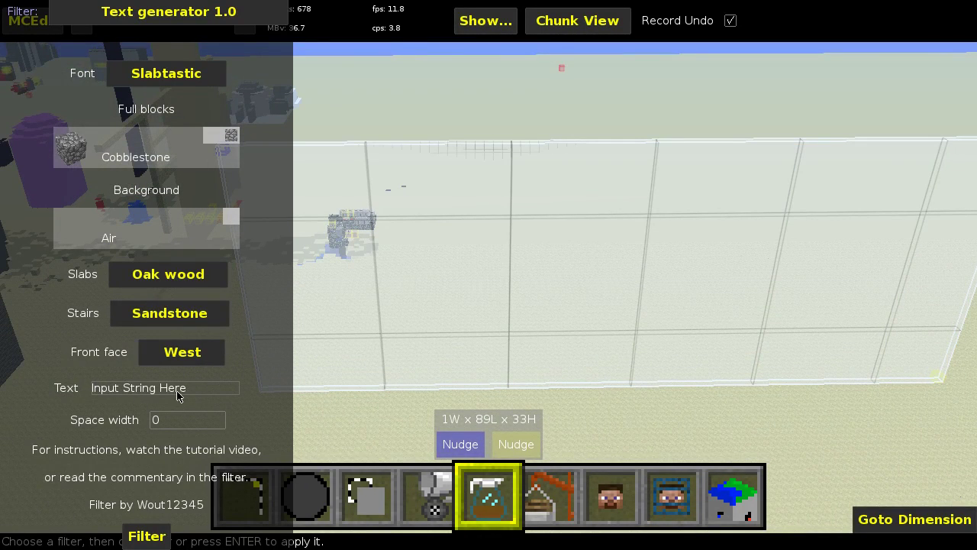
key(BackSpace)
key(BackSpace)
key(BackSpace)
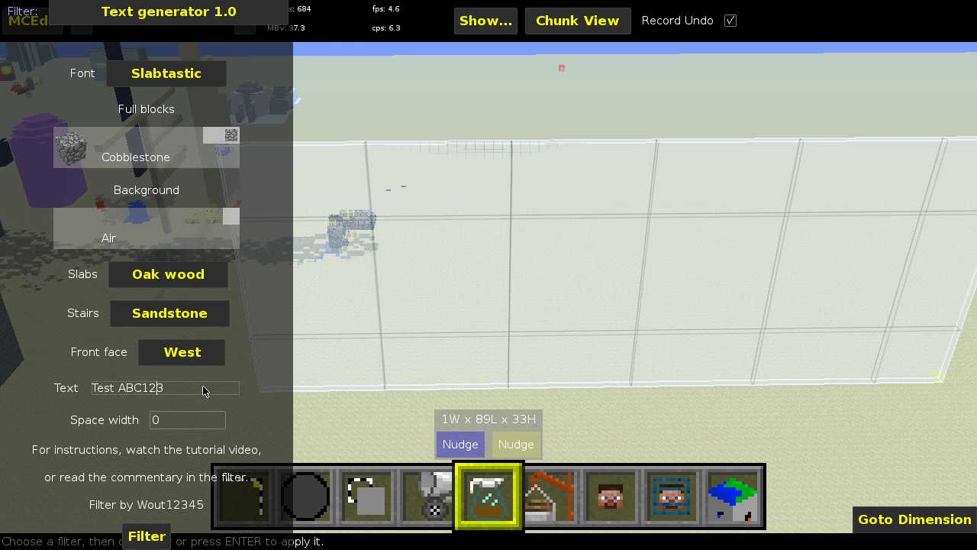
- Extend the selection's far end lengthwise so the box is 121 blocks long, keeping its width and height
click(516, 448)
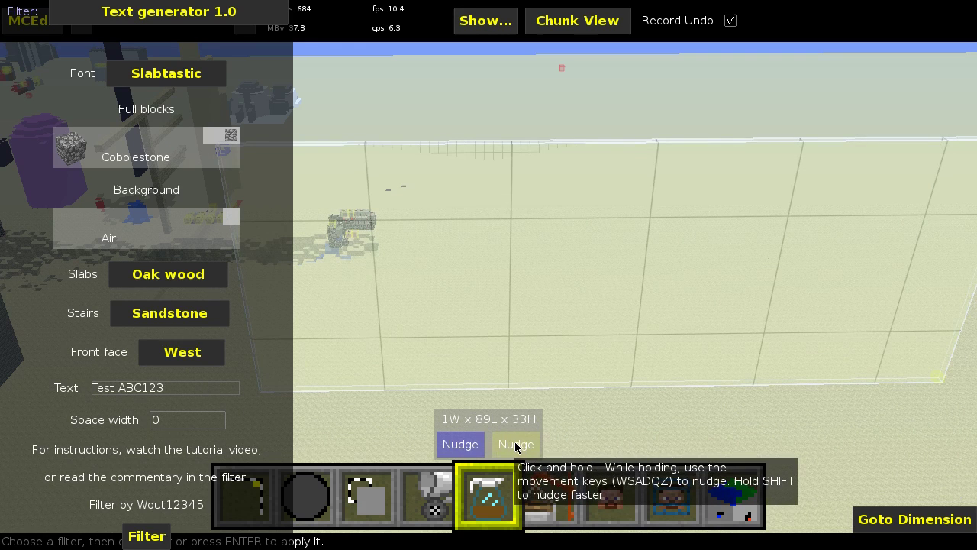
key(shift+d)
key(shift+d)
right_click(689, 203)
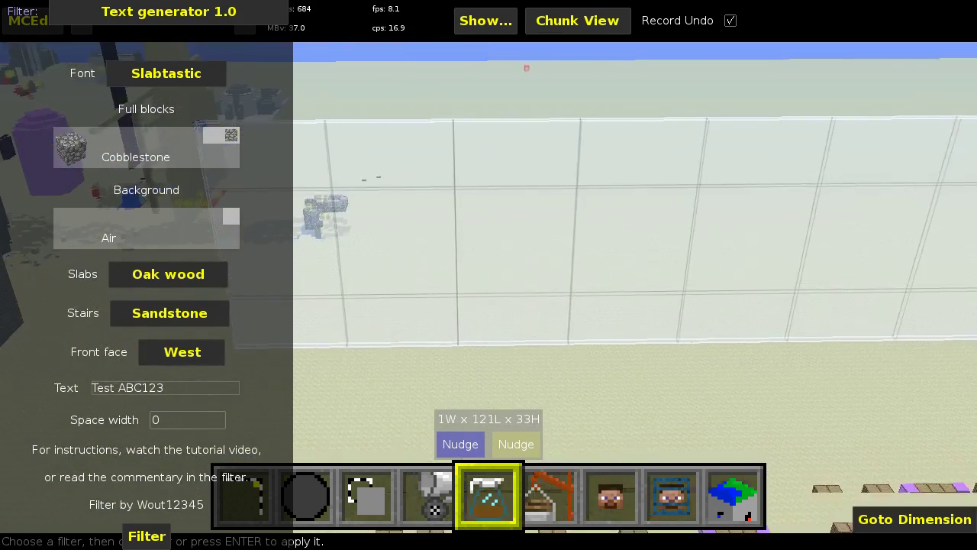
key(w)
key(d)
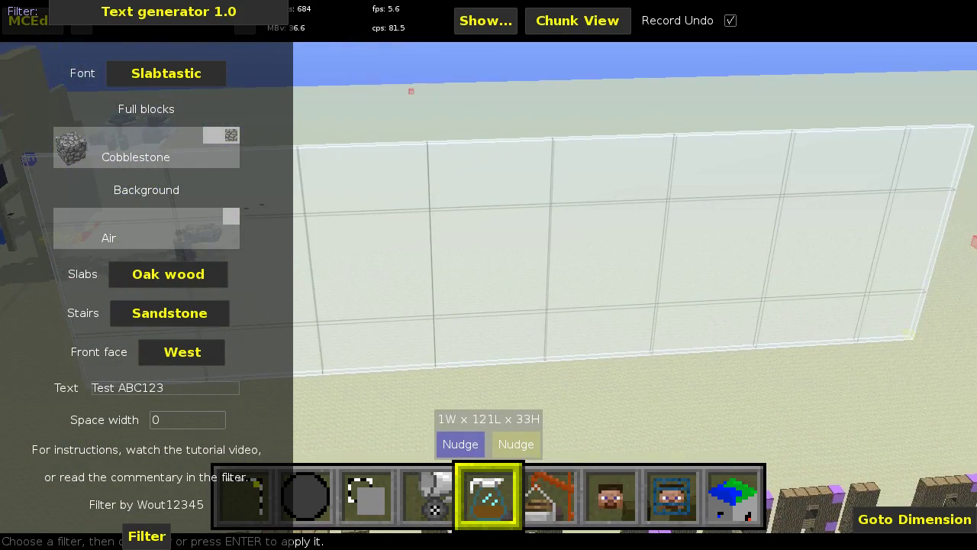
right_click(523, 283)
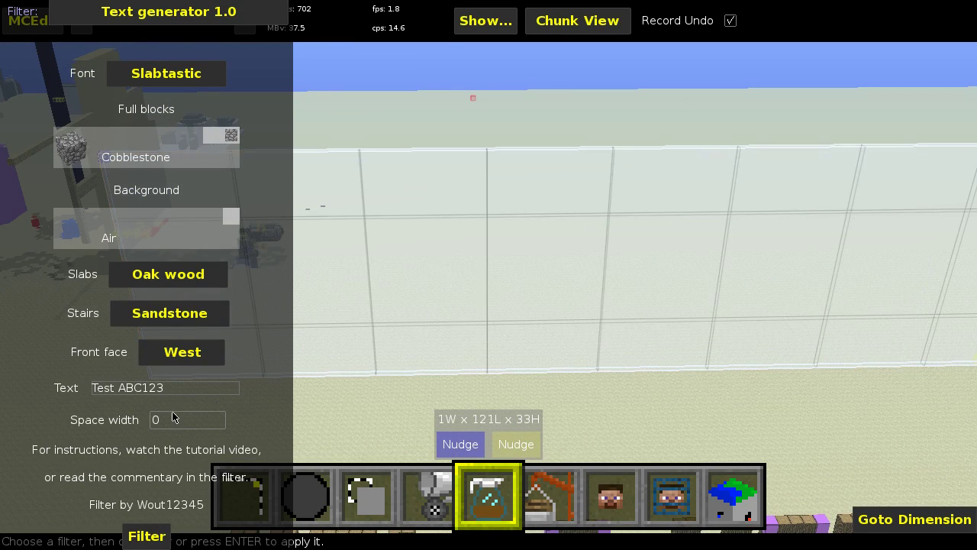
- Apply the Text generator filter to the selection and view the generated lettering from the front
click(147, 536)
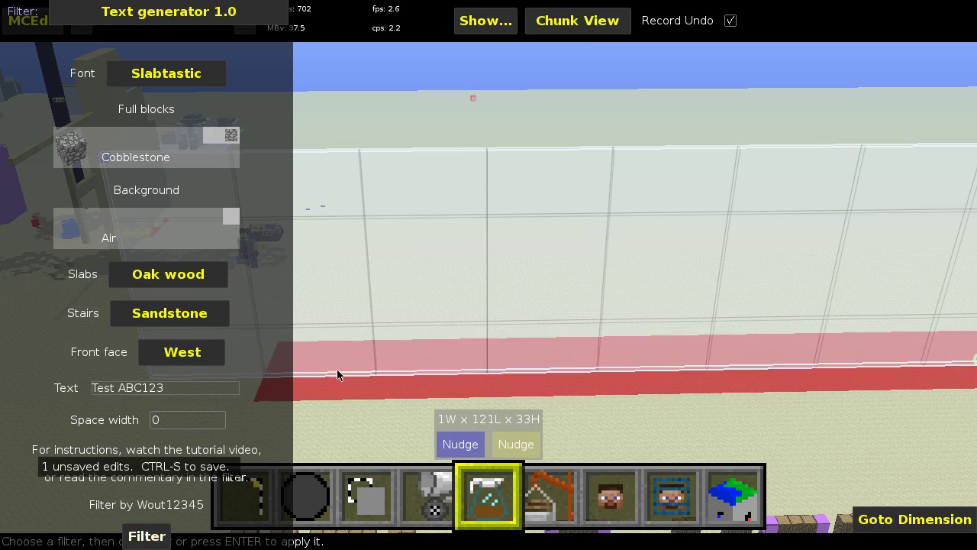
right_click(443, 320)
key(w)
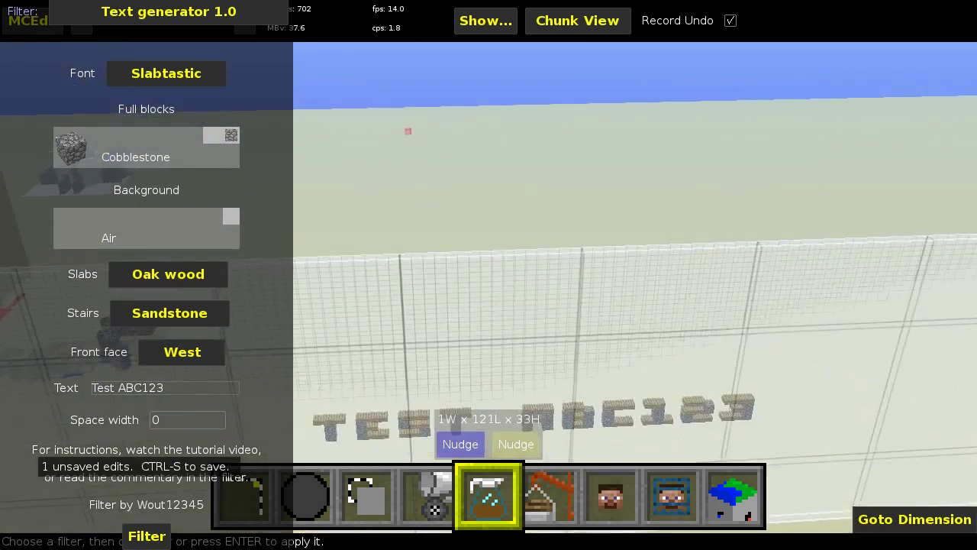
key(s)
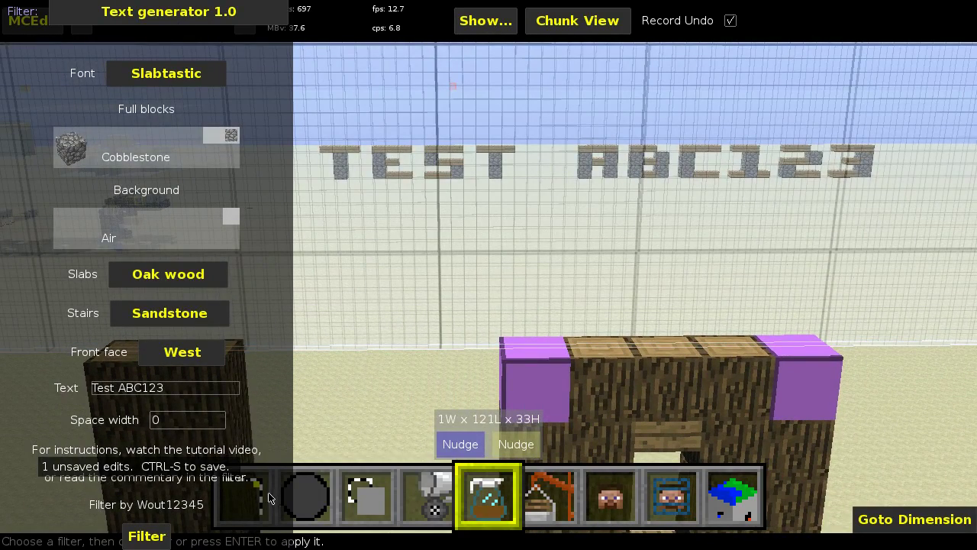
- Set the Text generator font to 5x5 Basic
click(151, 76)
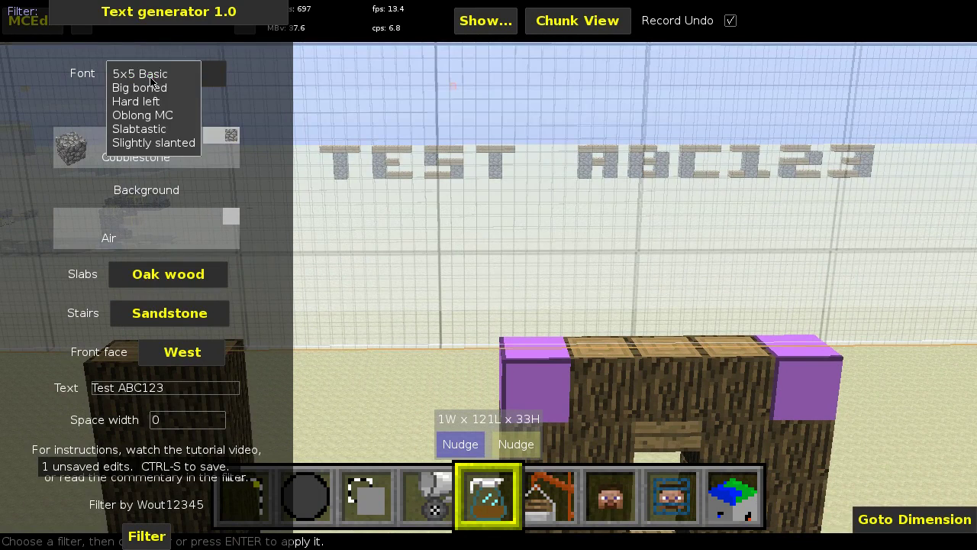
click(153, 78)
click(152, 79)
click(157, 76)
click(152, 13)
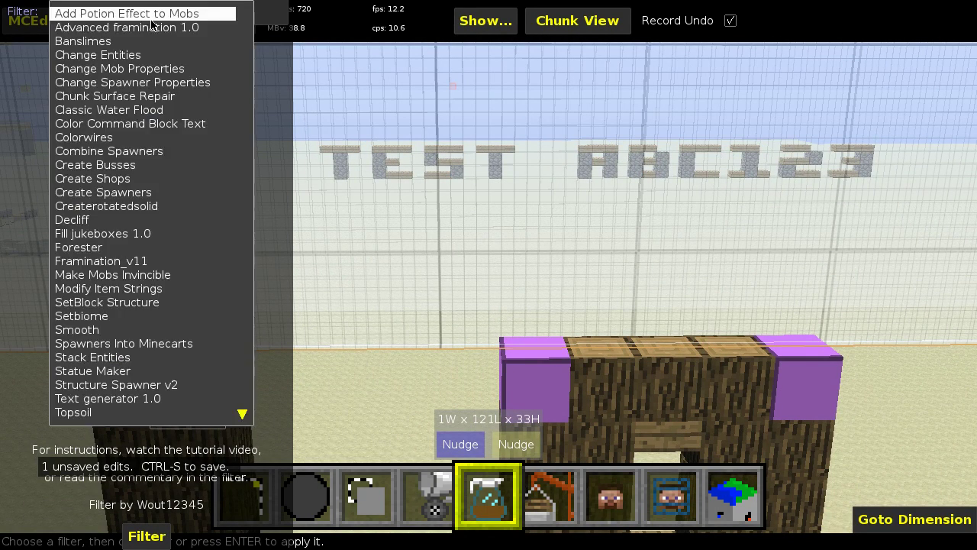
click(254, 458)
- Delete all blocks of the generated lettering inside the selection, keeping the selection box
click(246, 479)
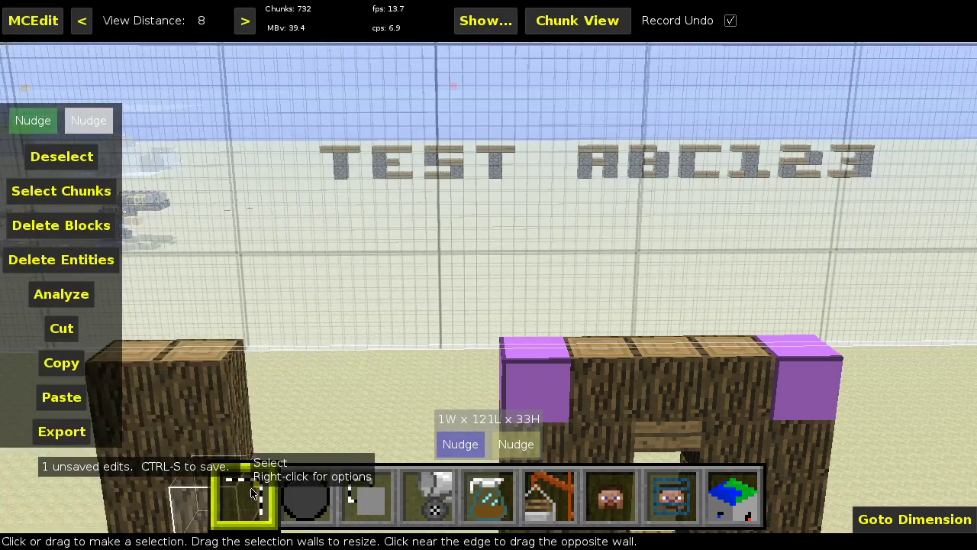
right_click(283, 319)
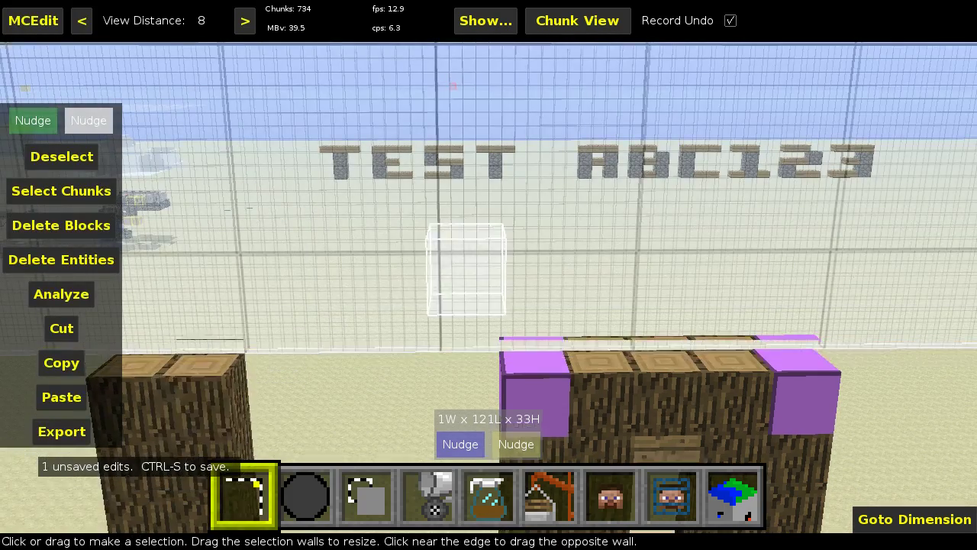
key(space)
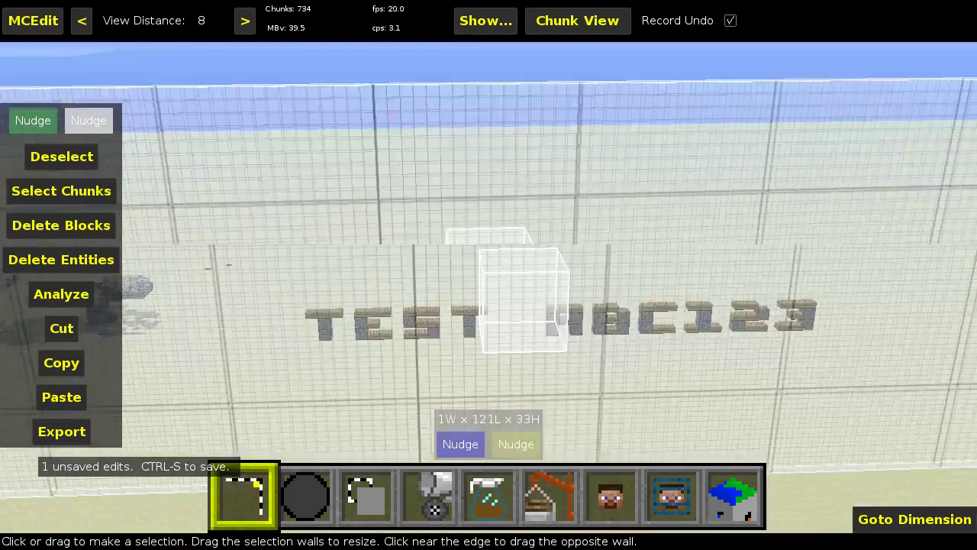
key(s)
right_click(283, 319)
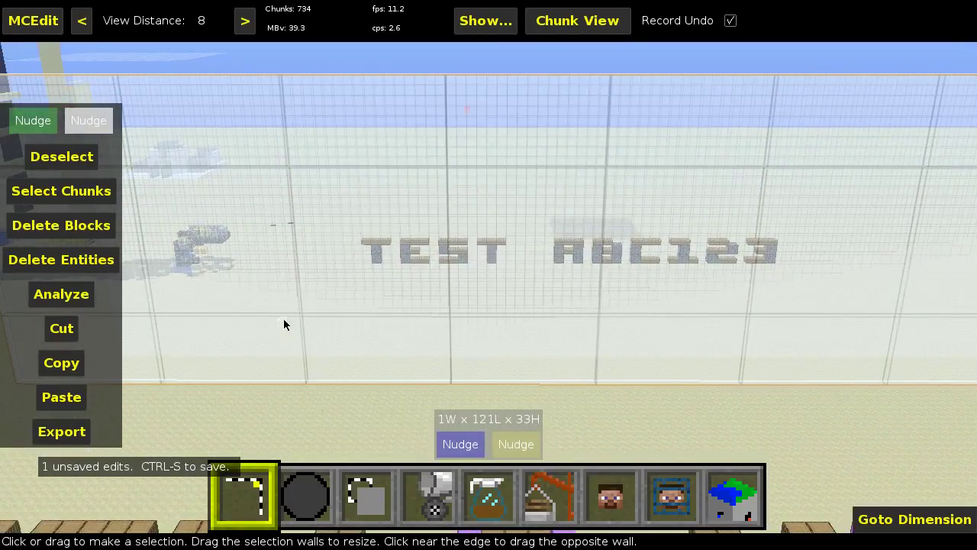
click(44, 226)
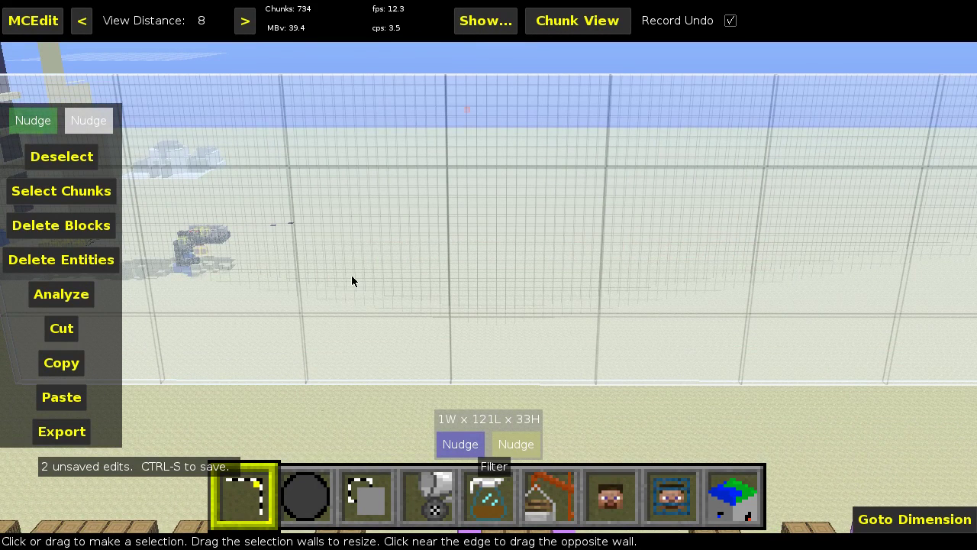
- Reload the Text generator 1.0 filter for the selection and set its font to Big boned
key(5)
click(210, 189)
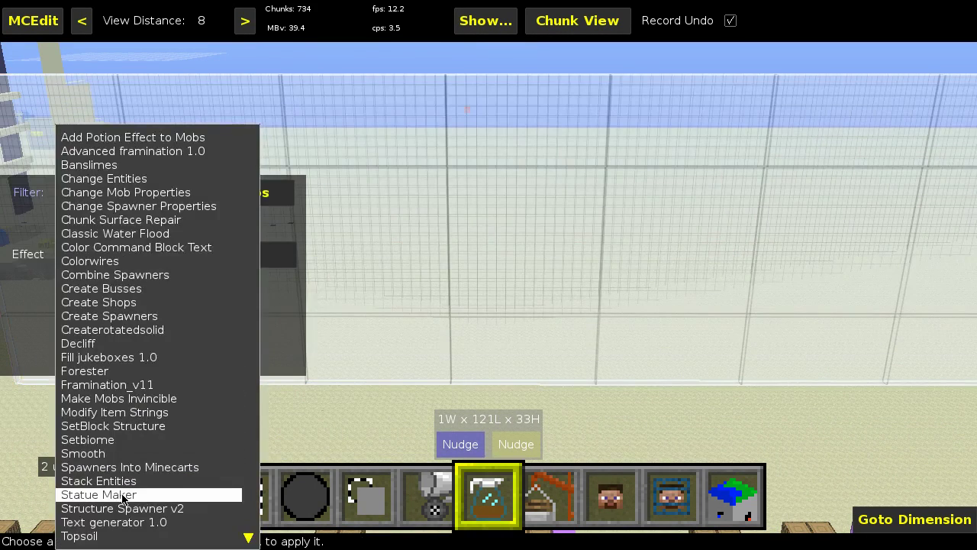
click(122, 522)
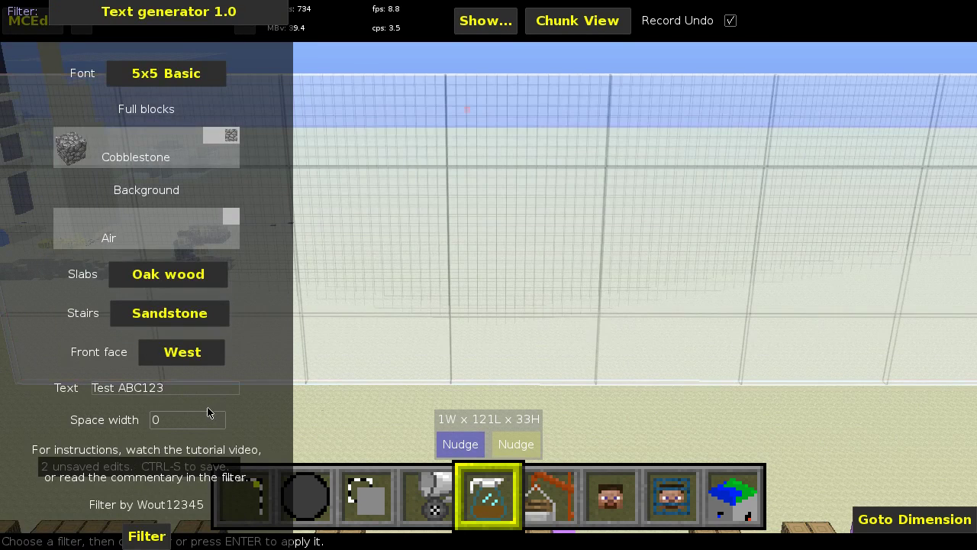
click(163, 72)
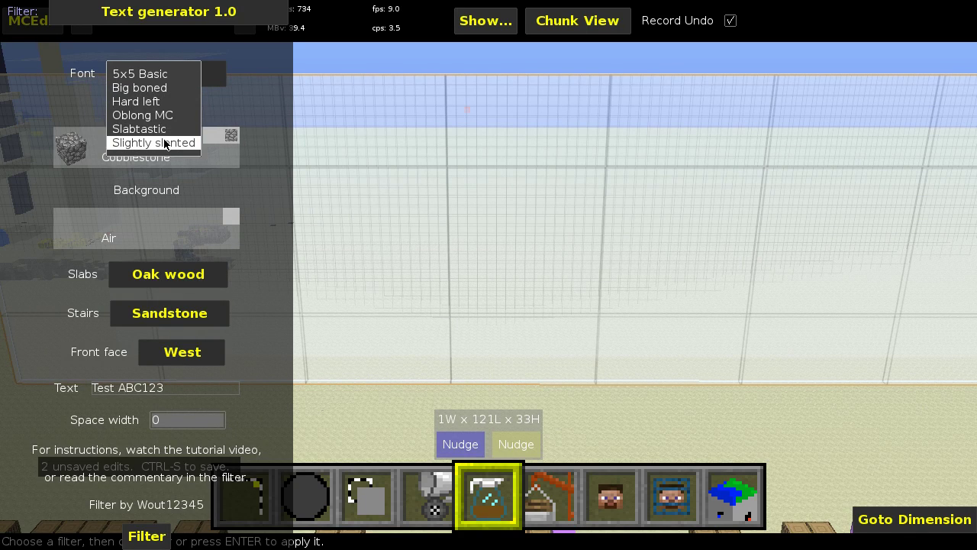
click(142, 89)
- Examine the wooden letters below the selection up close, including their purple corner blocks, and return to the selection
right_click(559, 243)
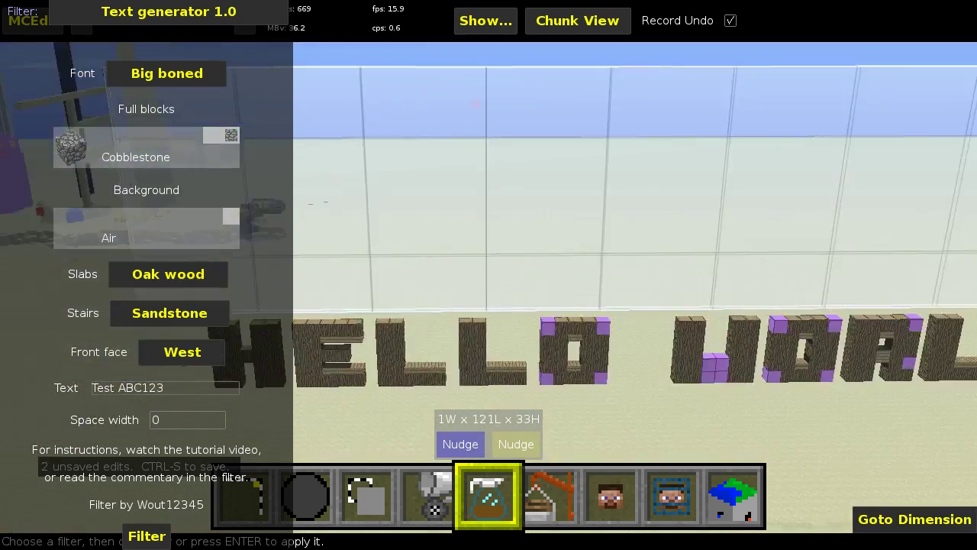
key(z)
key(w)
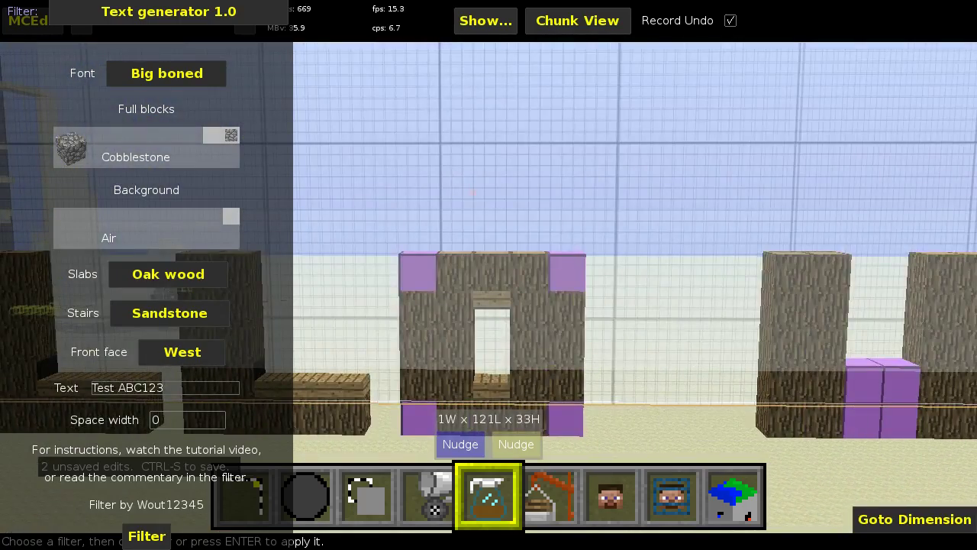
key(q)
key(s)
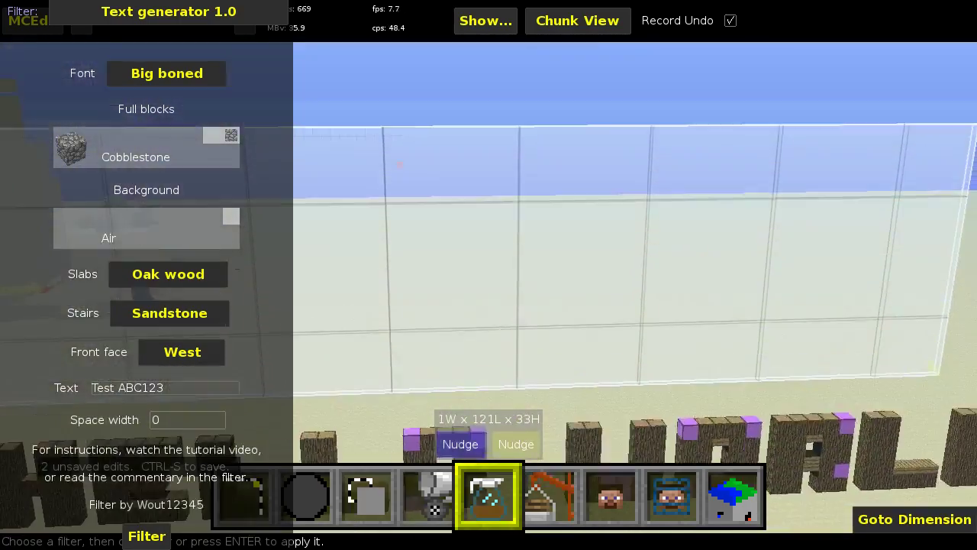
right_click(607, 304)
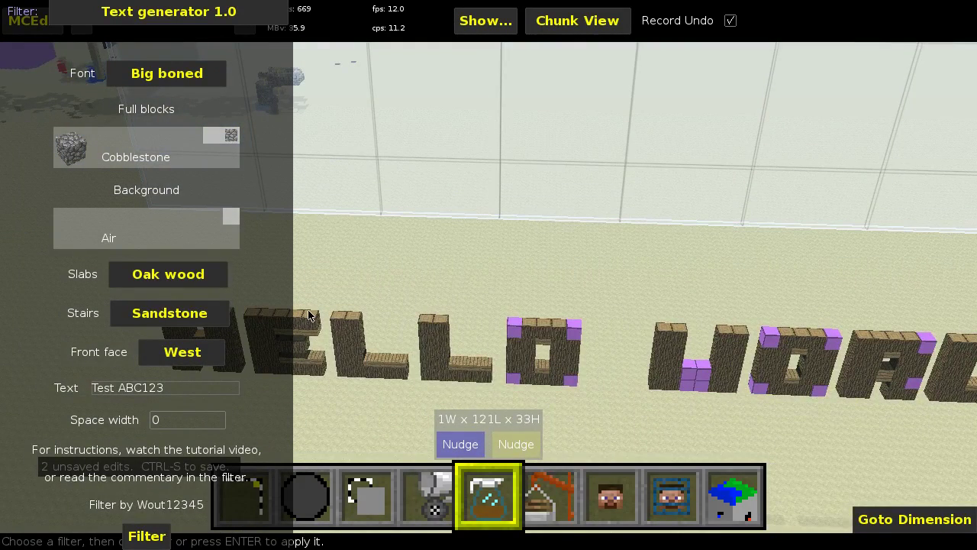
right_click(426, 314)
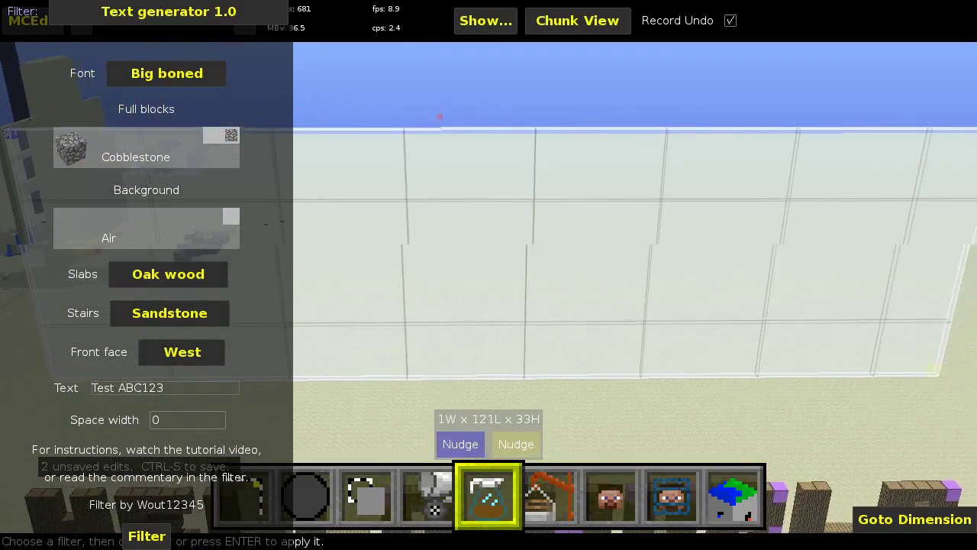
- Set the font to 5x5 Basic and the background to Wood Planks (5:3), and apply the filter to the selection
click(165, 78)
click(151, 76)
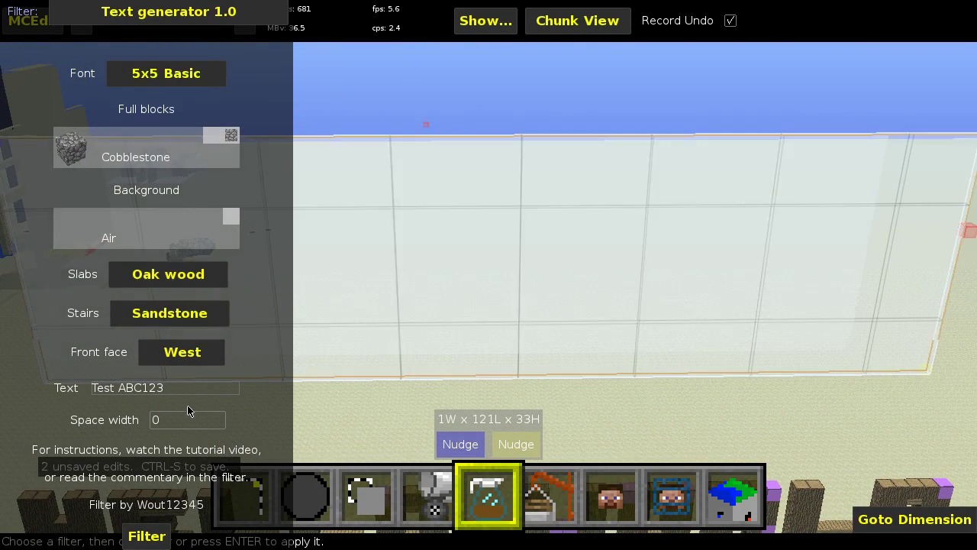
click(131, 233)
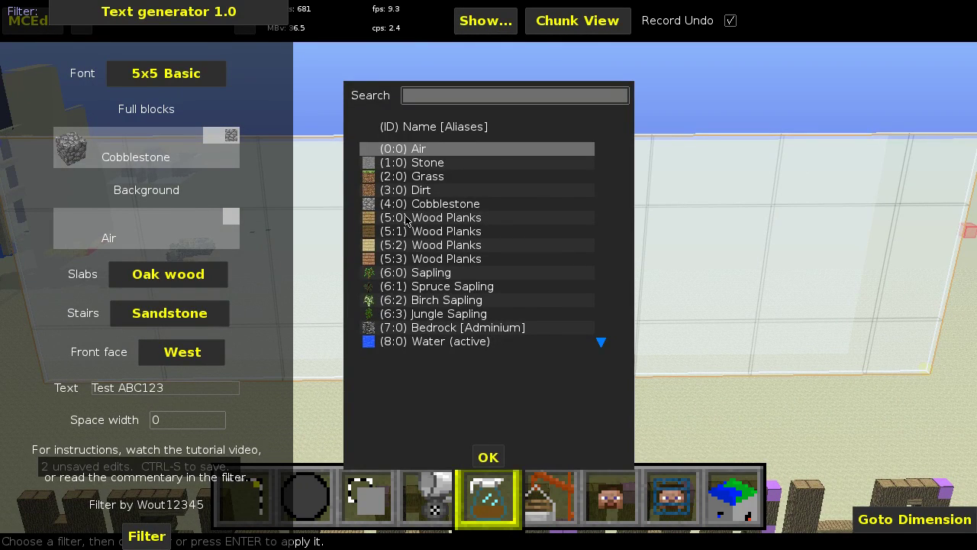
click(425, 261)
click(487, 457)
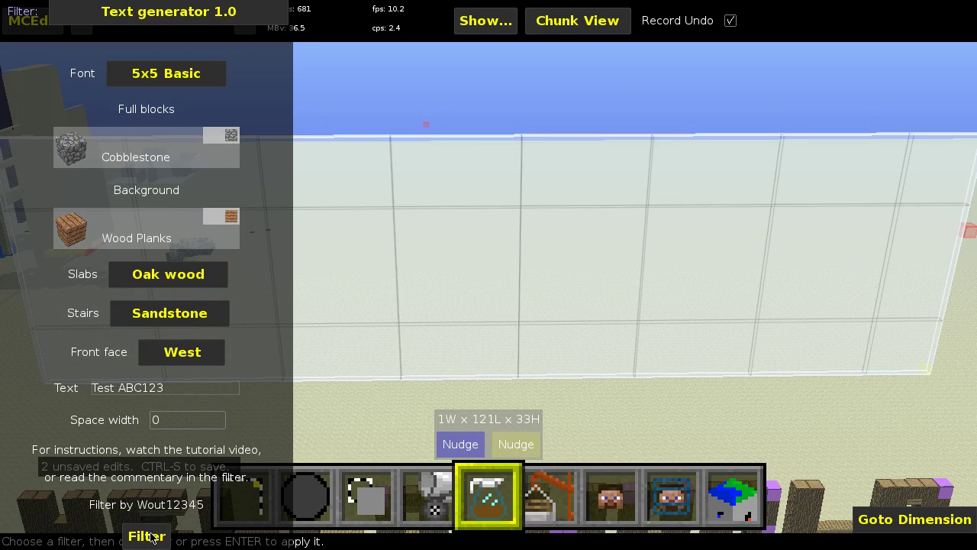
- Examine the generated cobblestone lettering on the wood-plank wall up close, moving along its full length
right_click(518, 259)
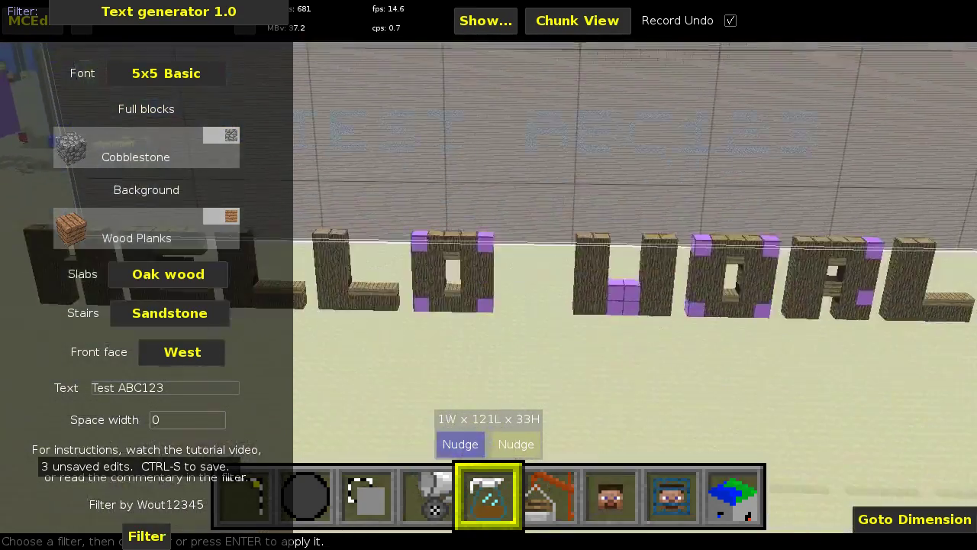
key(w)
key(s)
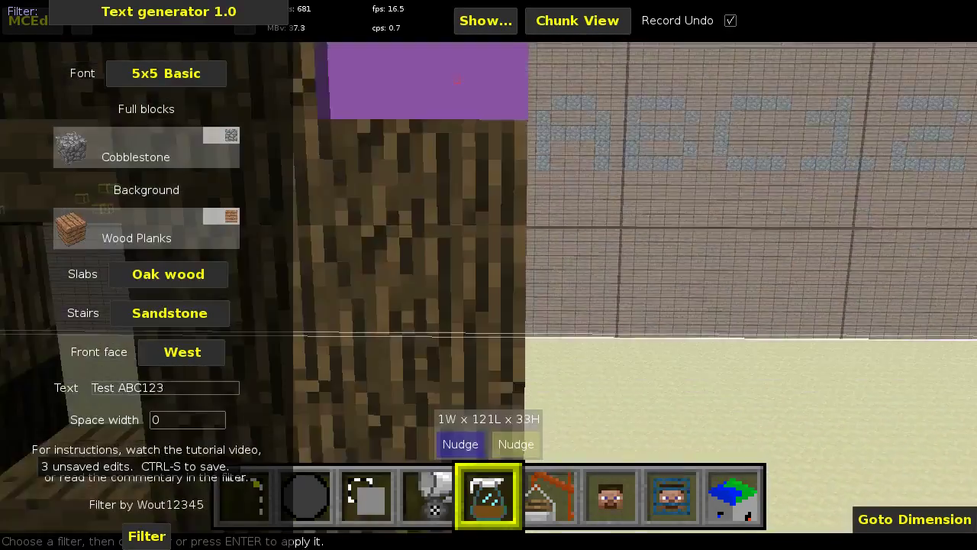
key(w)
right_click(519, 257)
right_click(501, 263)
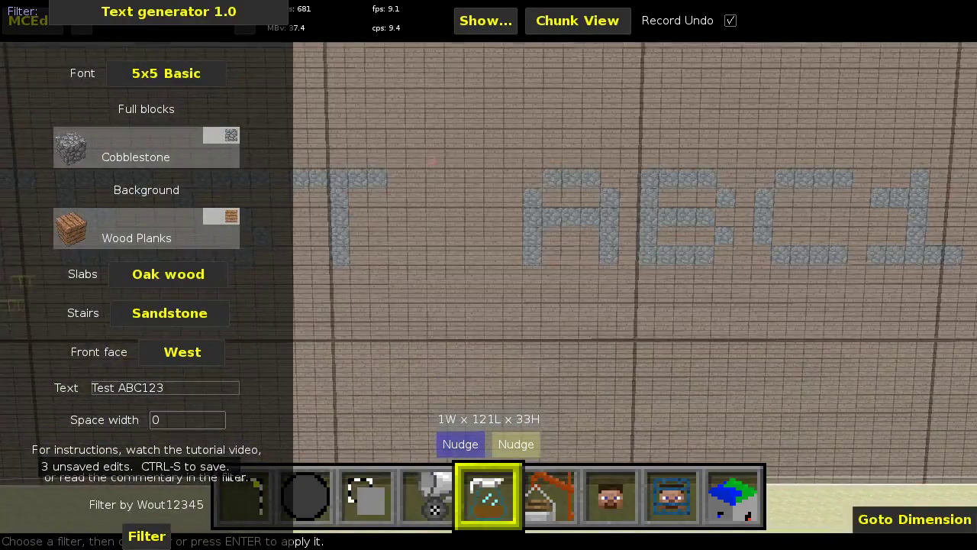
key(a)
key(d)
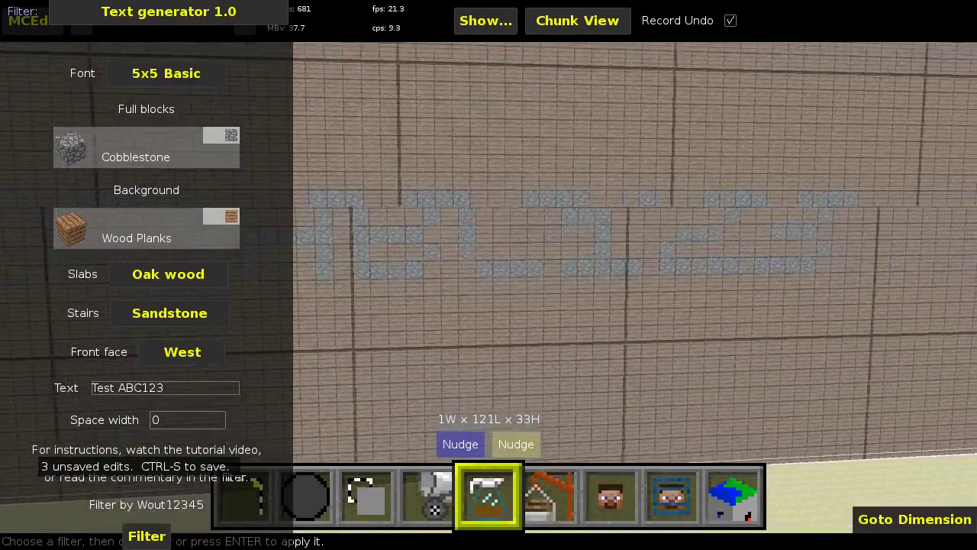
right_click(497, 267)
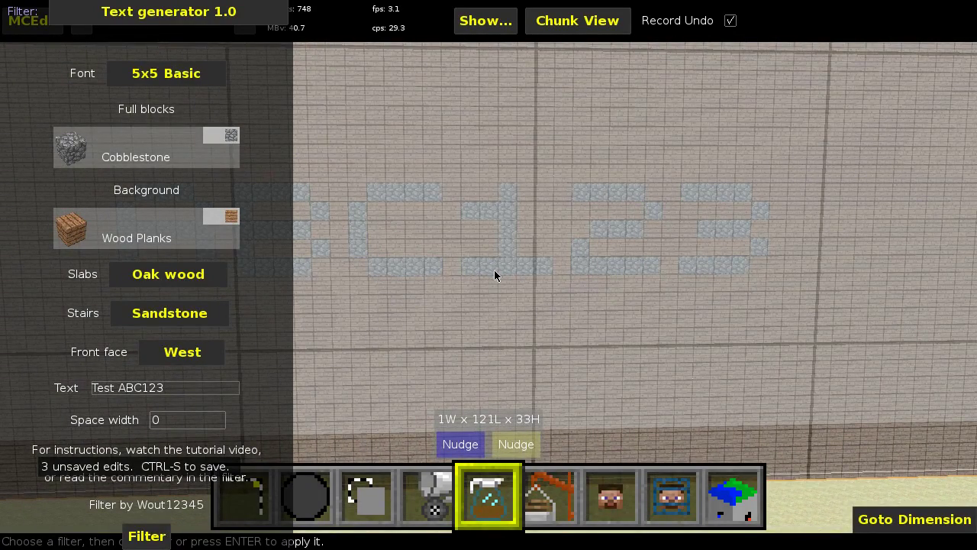
- Save the edited world and close it
key(ctrl+s)
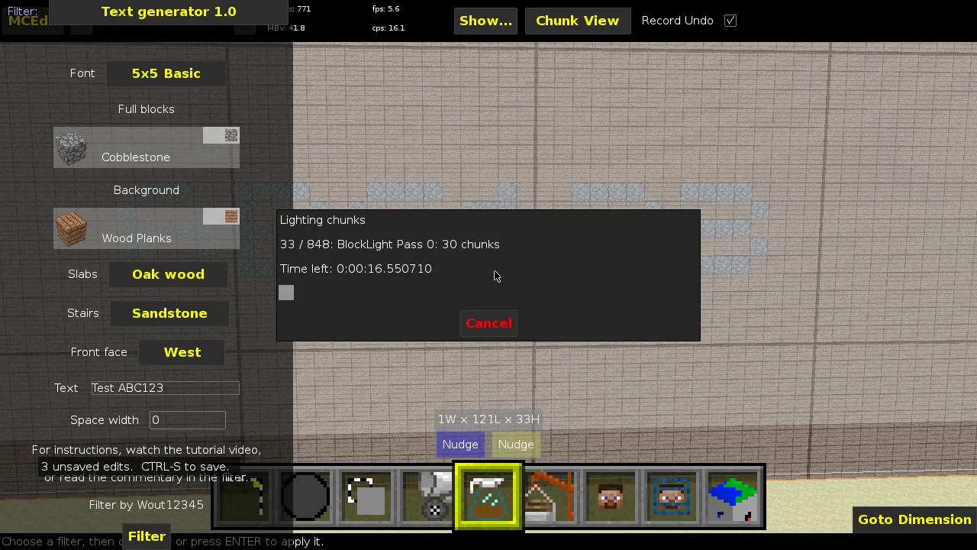
key(Escape)
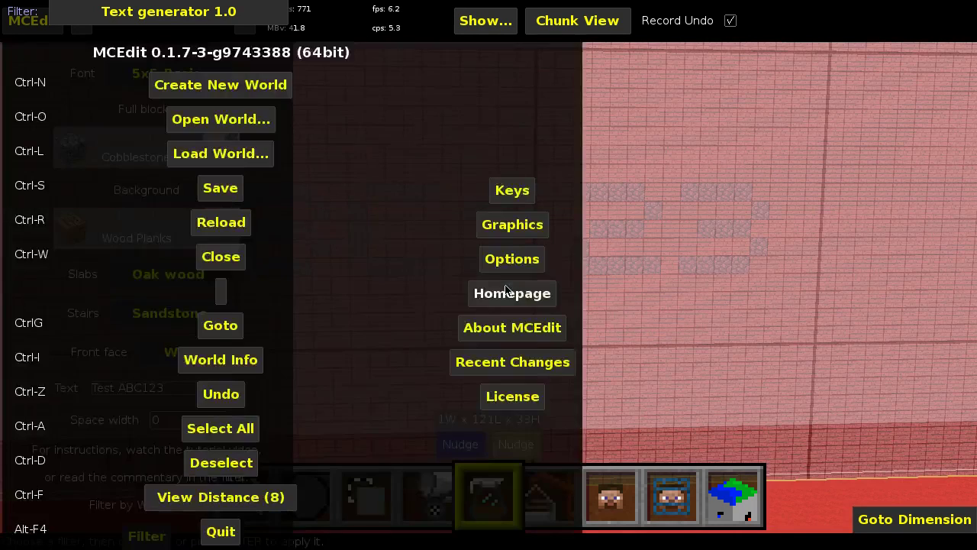
click(223, 258)
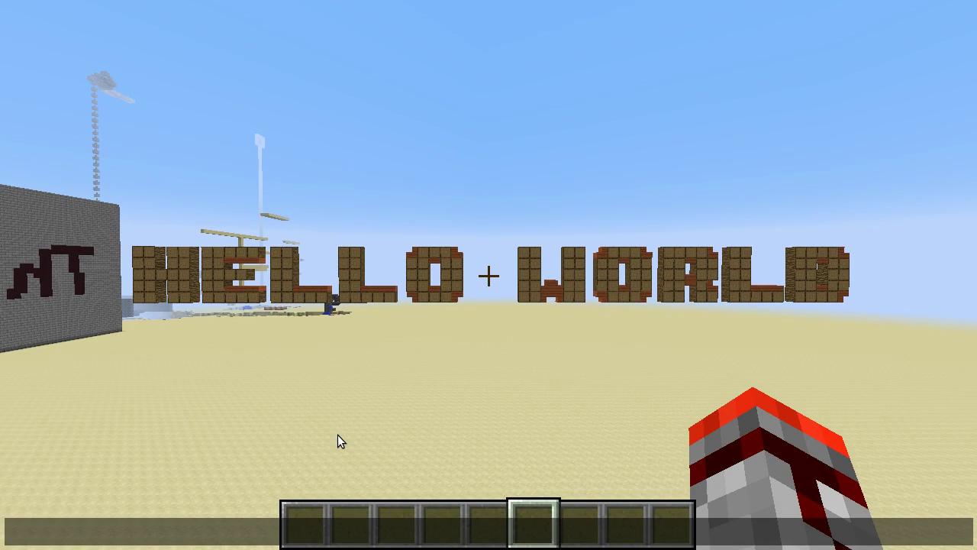
- Switch to Minecraft, close the running game, and launch version 1.7.4 again from the launcher enlarged to fill the screen
key(Escape)
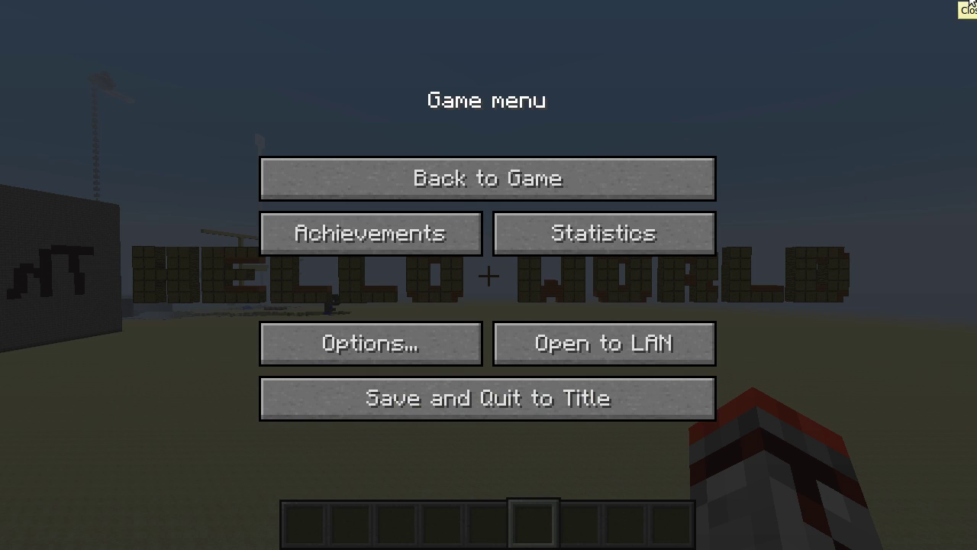
click(970, 3)
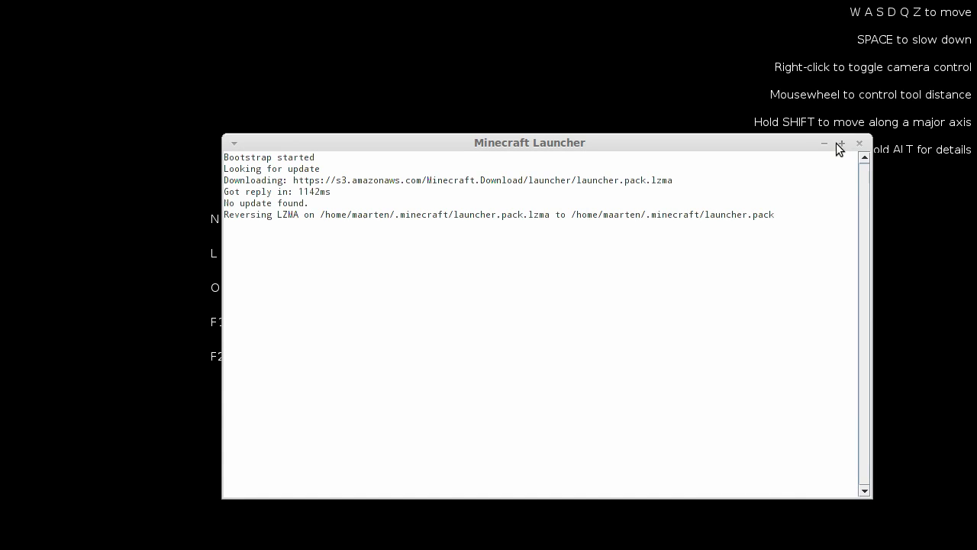
drag(872, 134, 976, 0)
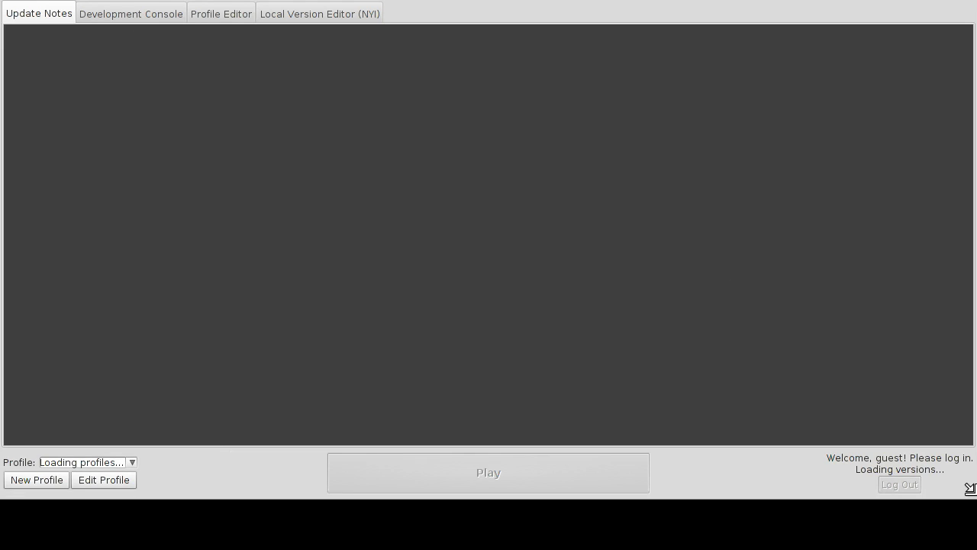
drag(976, 500, 966, 542)
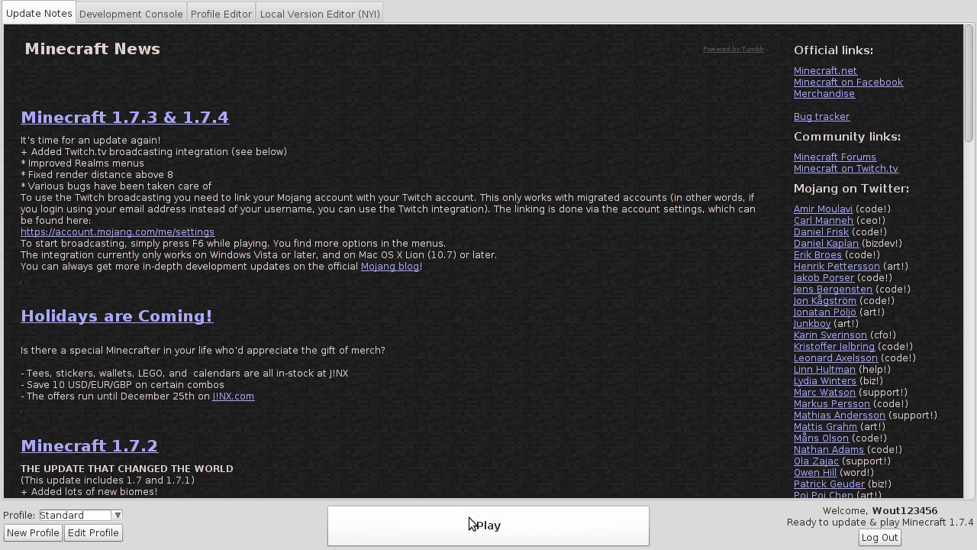
click(468, 526)
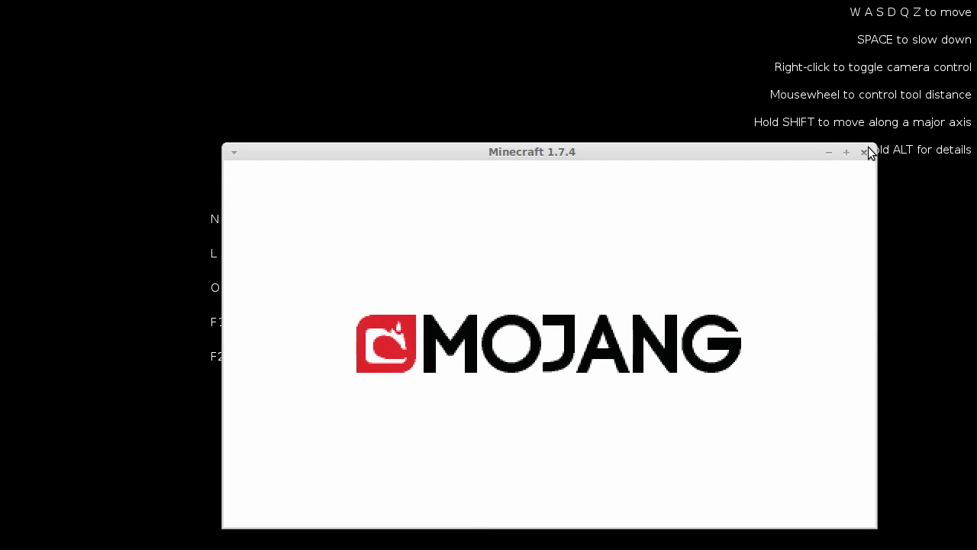
- Enlarge the Minecraft window to fill the screen and open the singleplayer world High flatland (Peaceful)
drag(867, 150, 976, 1)
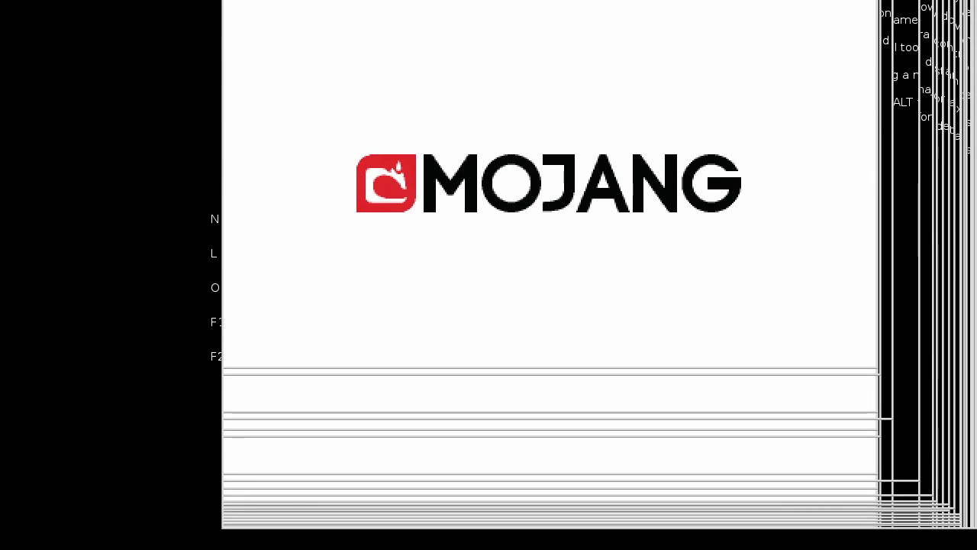
drag(223, 198, 0, 198)
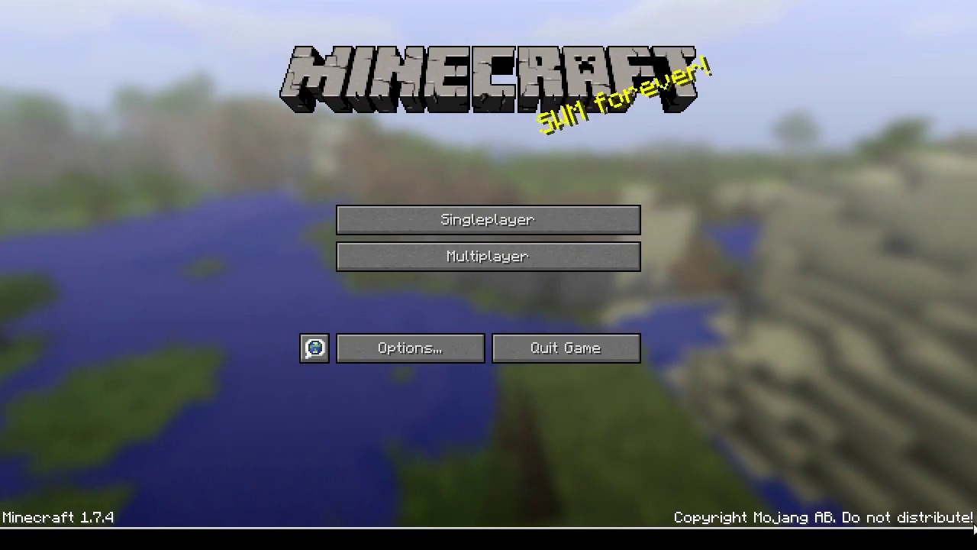
drag(972, 519, 972, 539)
click(490, 220)
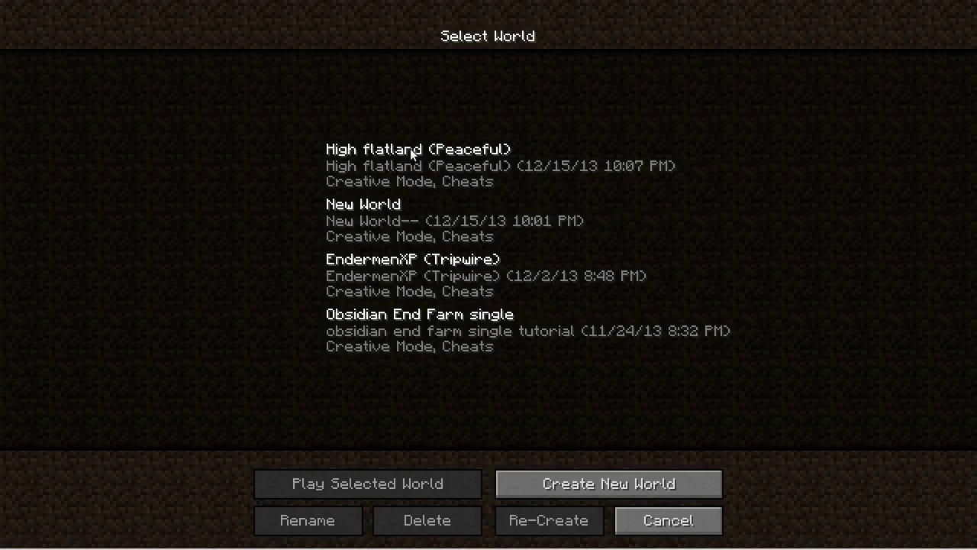
double_click(409, 156)
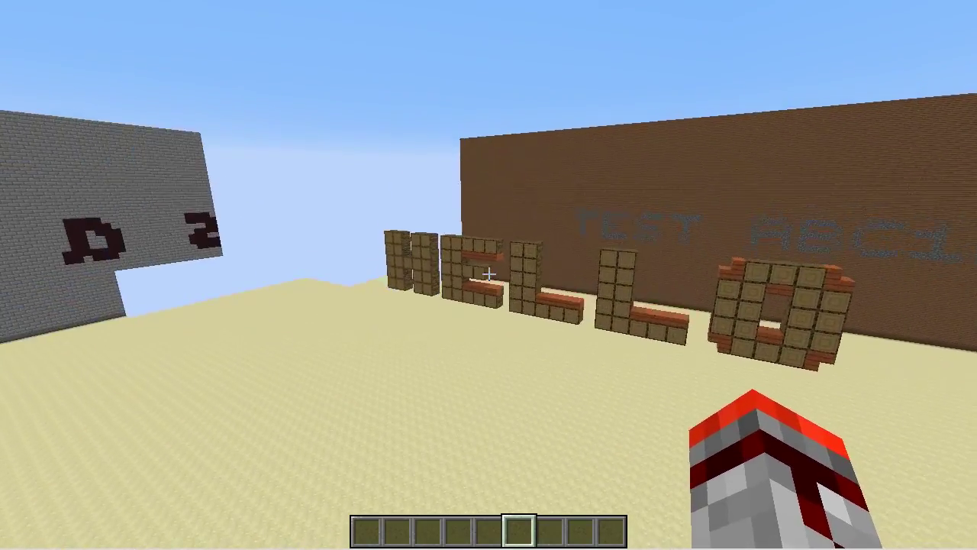
- Inspect the cobblestone TEST ABC123 lettering on the wooden wall up close in the game, and save and quit to the title
key(w)
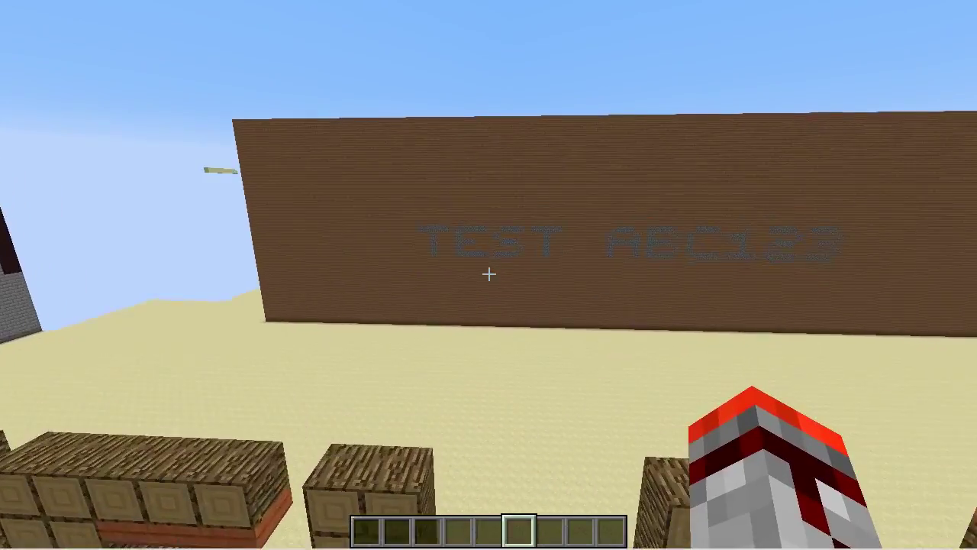
key(w)
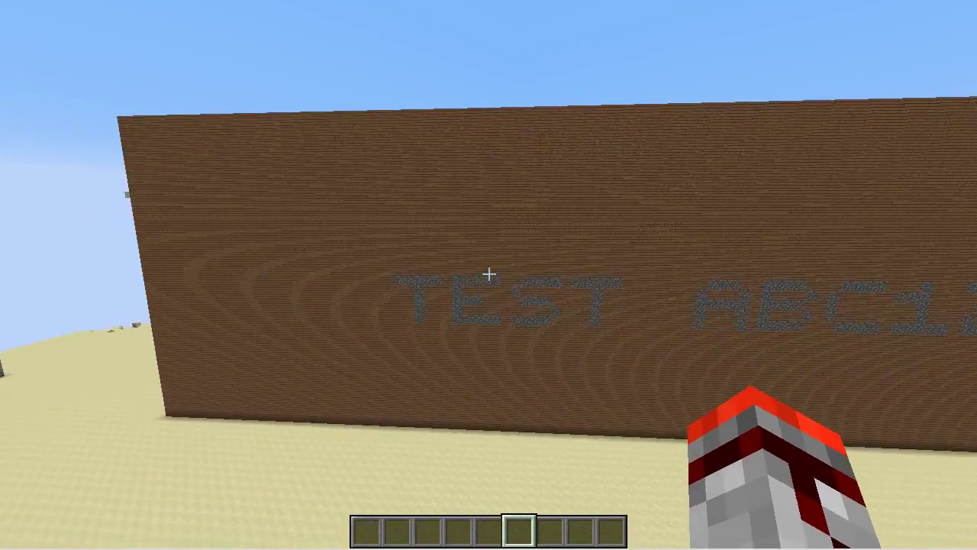
key(w)
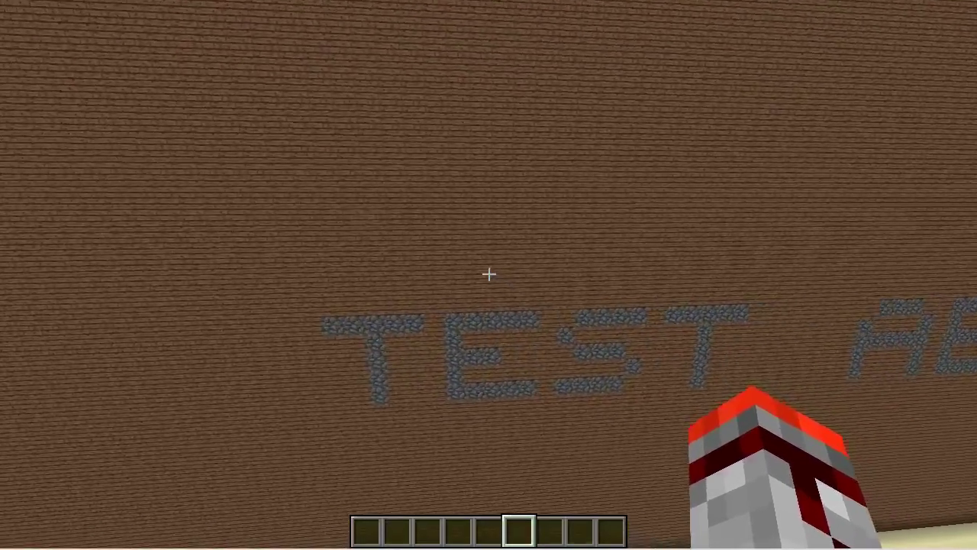
key(w)
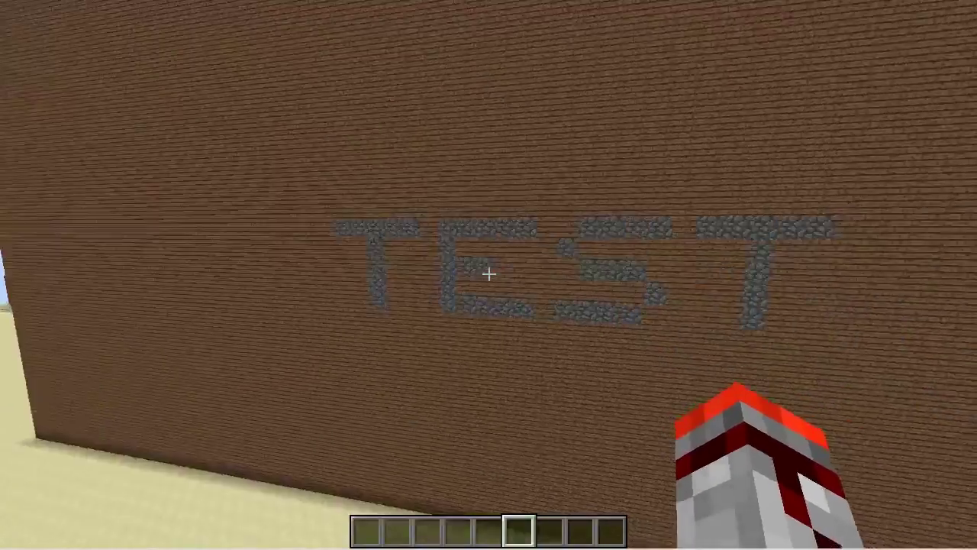
key(Escape)
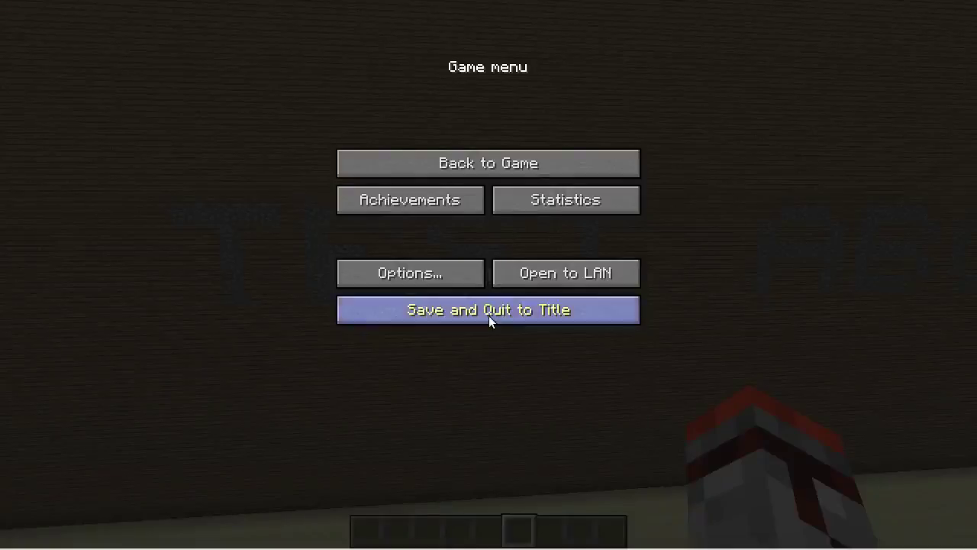
click(488, 319)
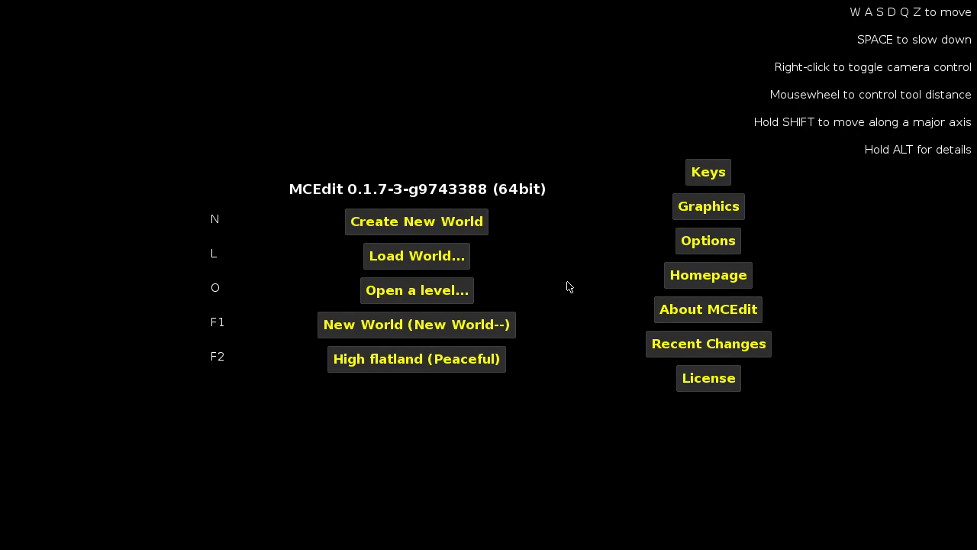
- Switch to MCEdit, open High flatland (Peaceful), and select the entire wood-plank wall as a 1W x 121L x 33H box
click(443, 369)
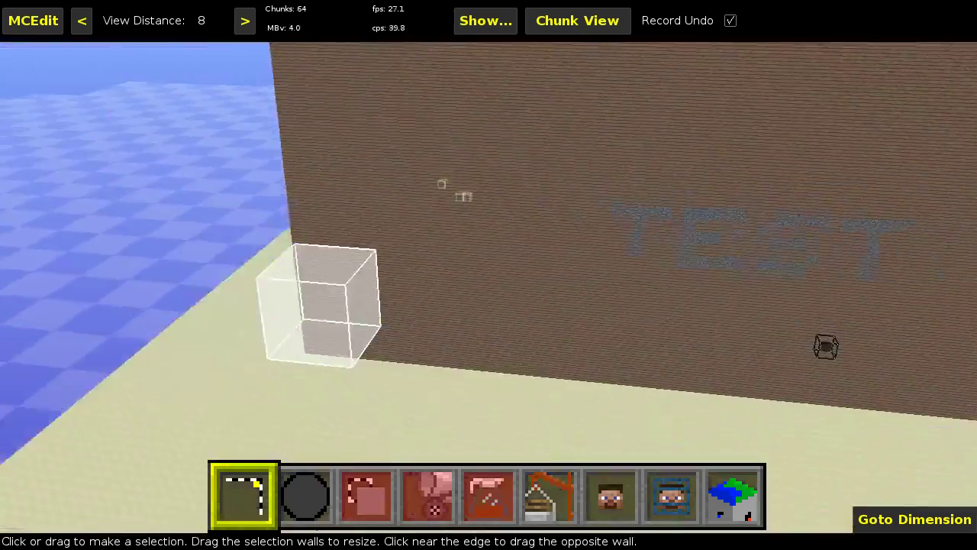
right_click(449, 340)
click(426, 341)
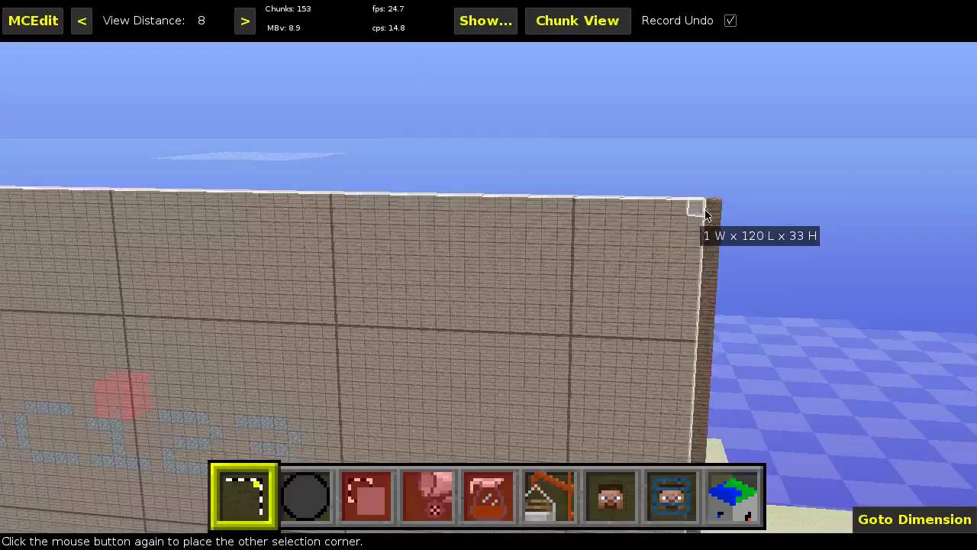
click(695, 208)
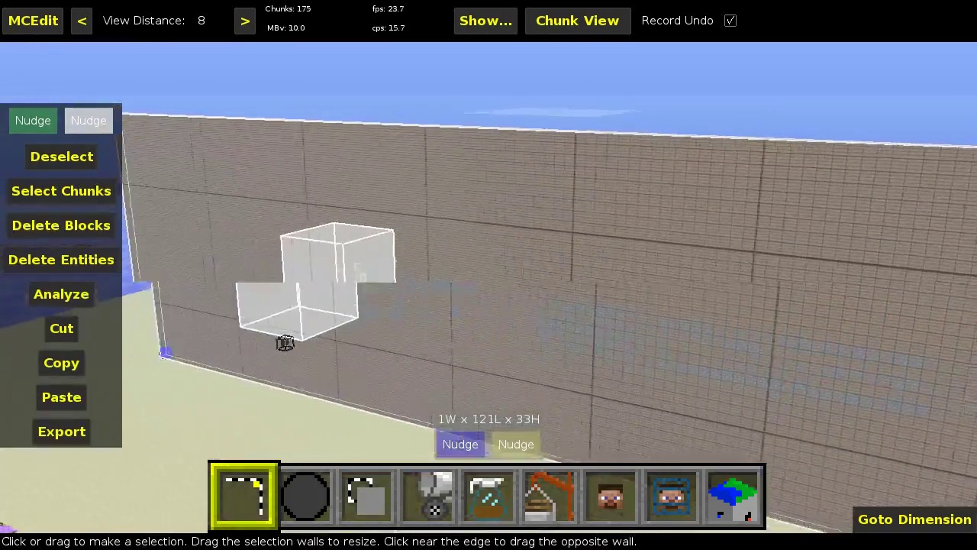
right_click(630, 285)
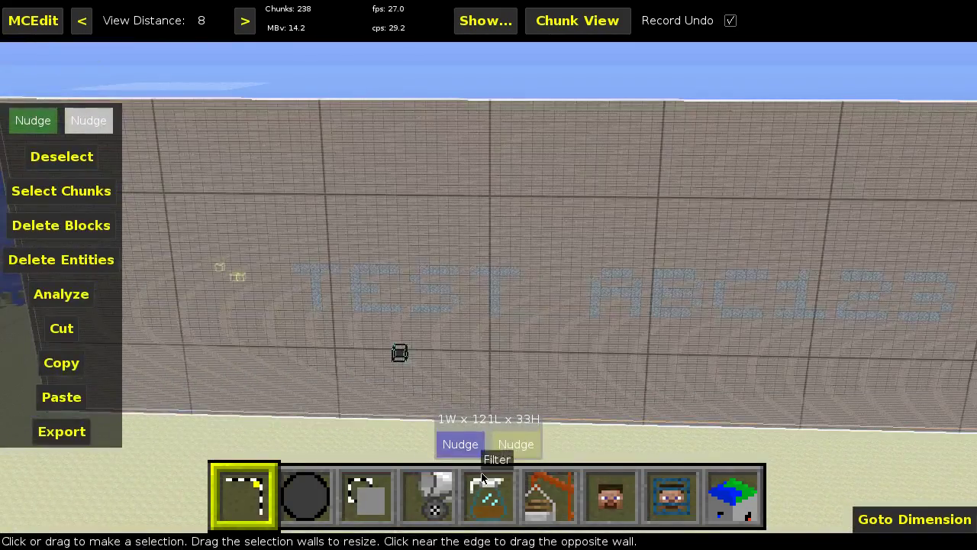
- Apply the Text generator 1.0 filter to the selected wall with the font Hard left and the front face East
click(482, 487)
click(189, 72)
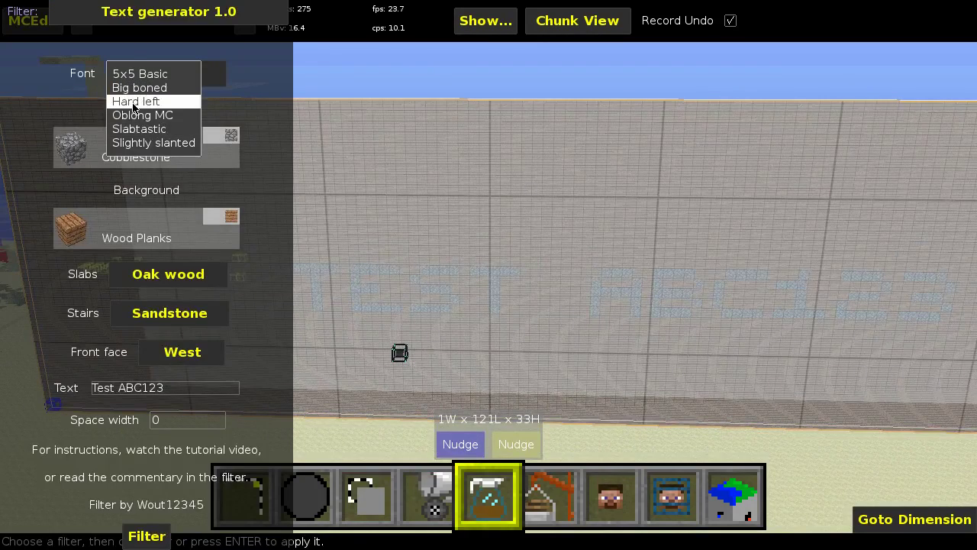
click(132, 104)
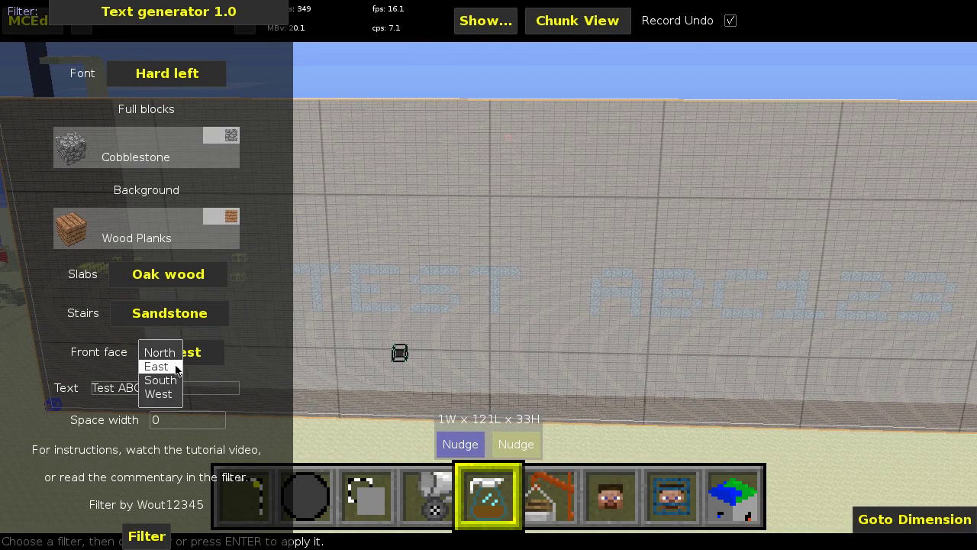
click(164, 368)
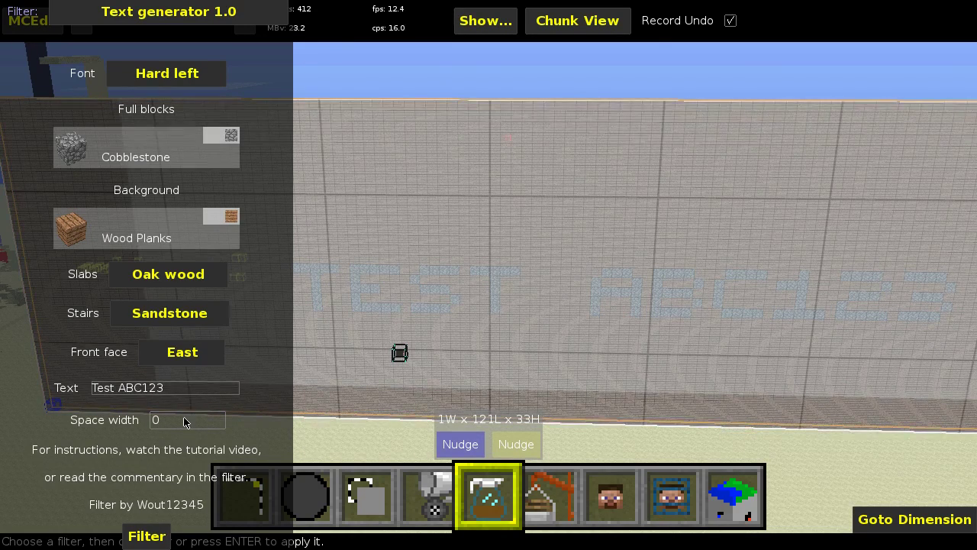
click(183, 422)
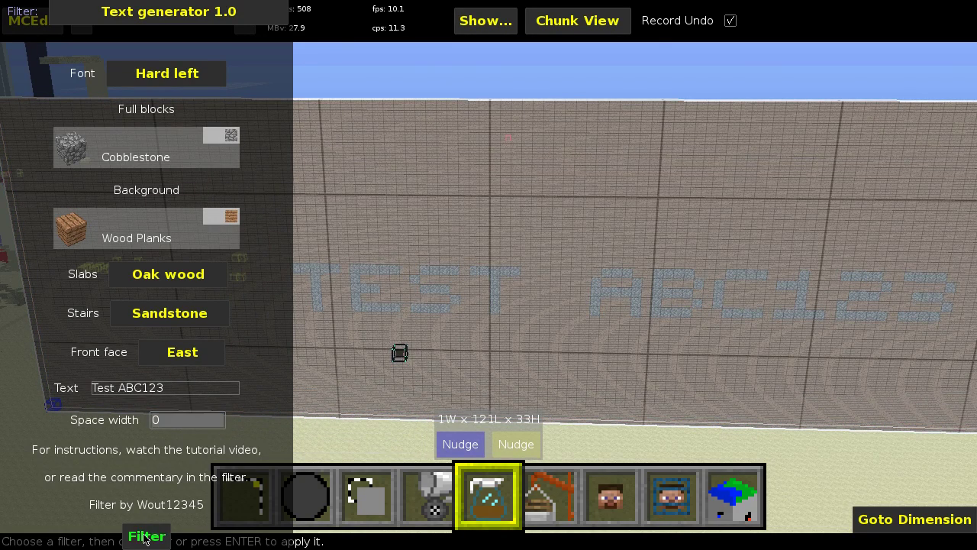
key(Return)
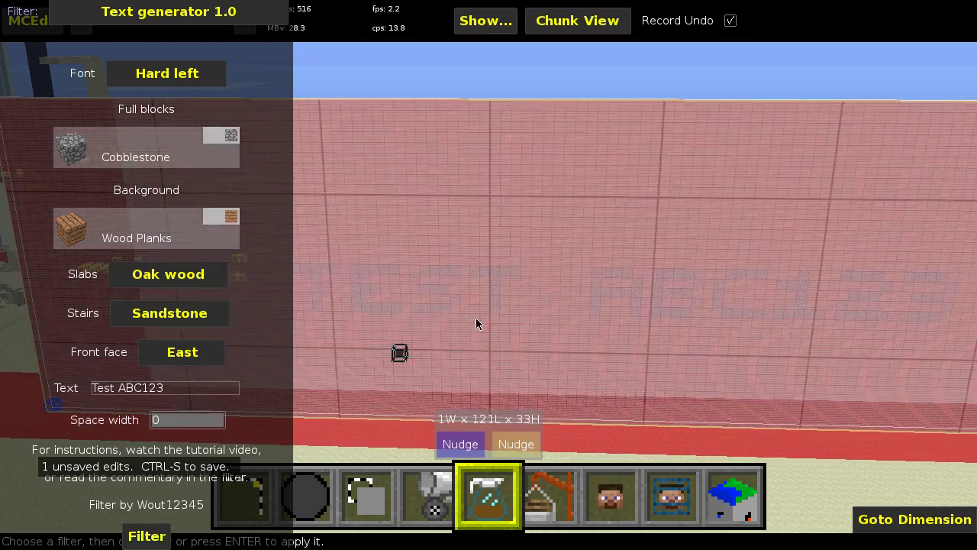
- Inspect the generated Hard left Test ABC123 lettering on the wooden wall from both sides and along its full length
key(w)
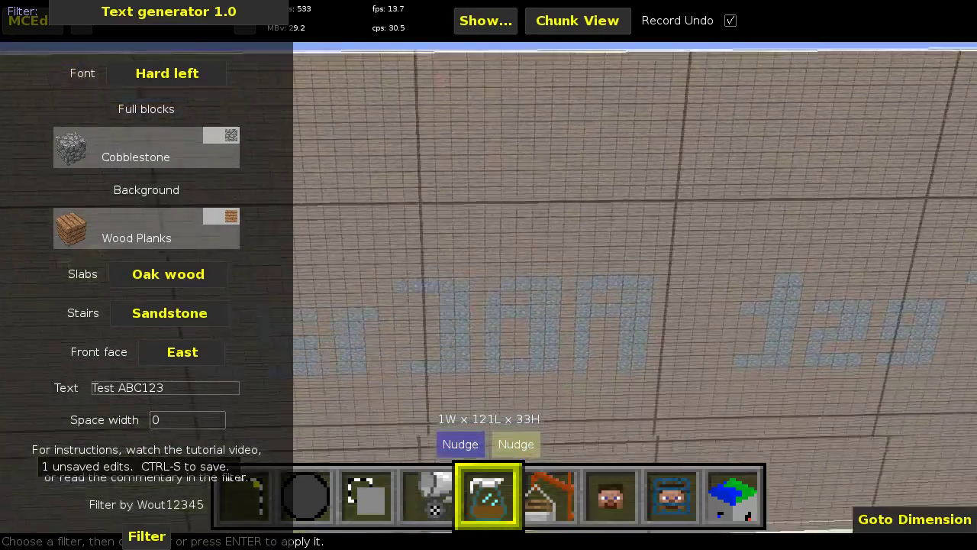
key(s)
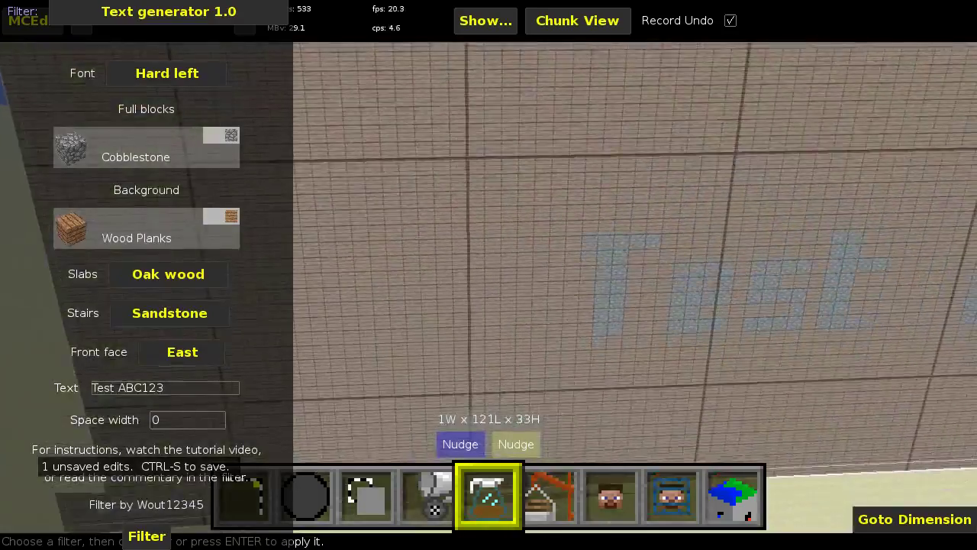
key(w)
key(d)
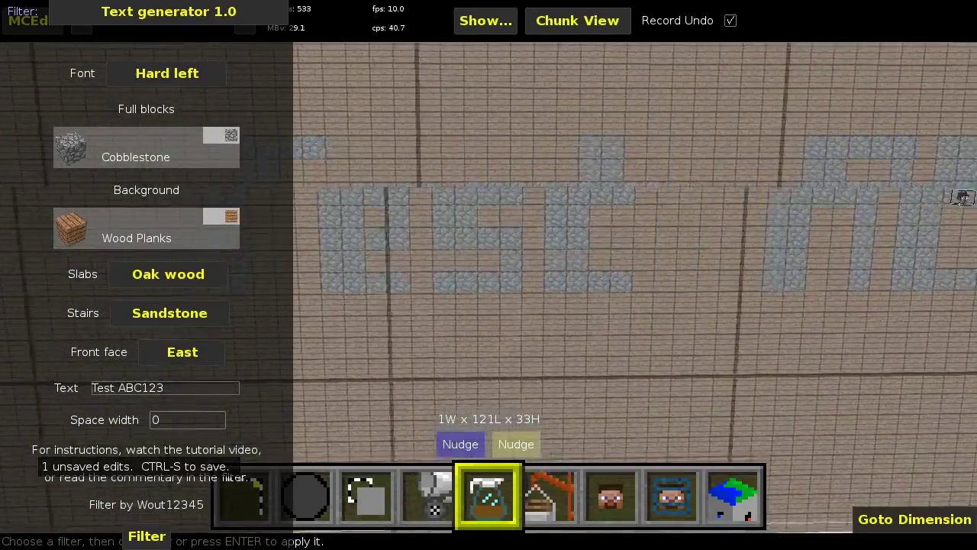
key(s)
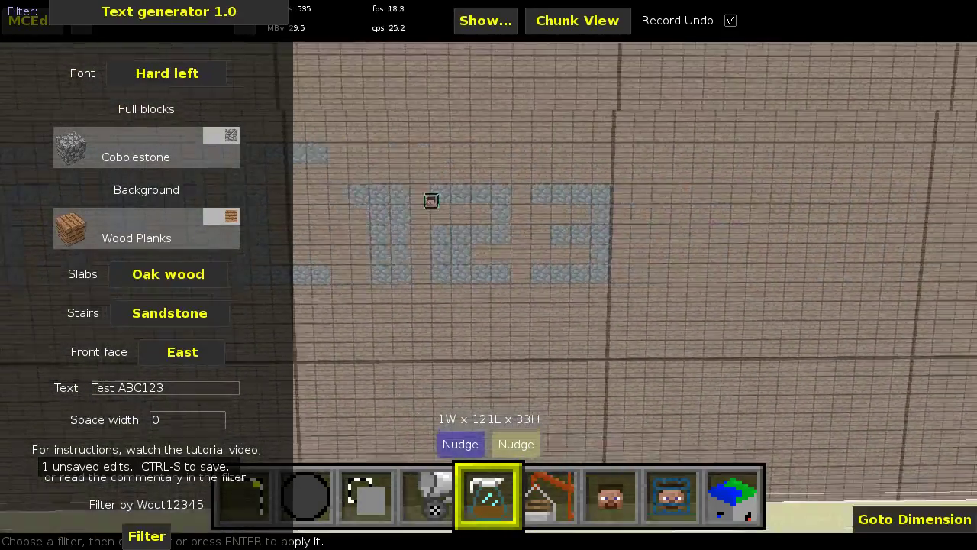
key(s)
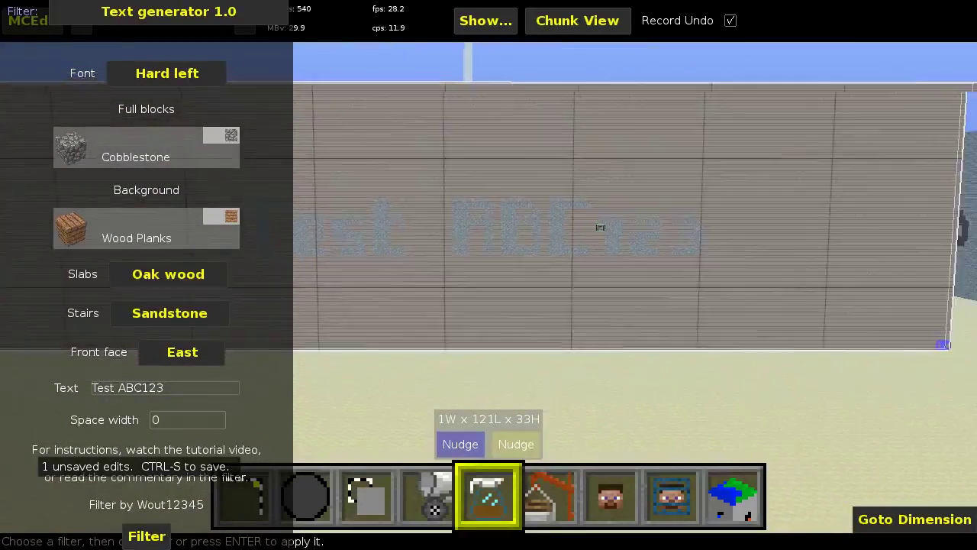
- Examine the gap between the words Test and ABC123 up close on the wooden wall
right_click(113, 364)
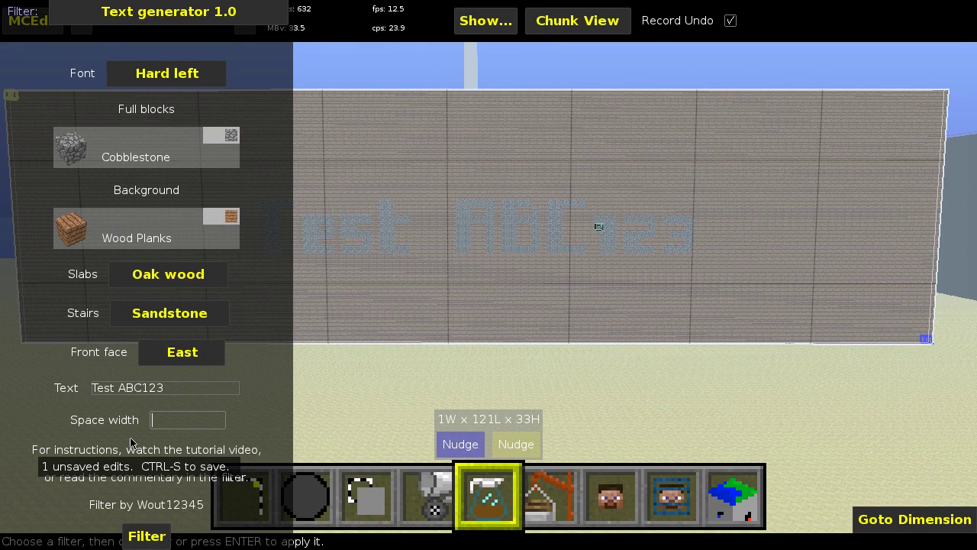
right_click(242, 374)
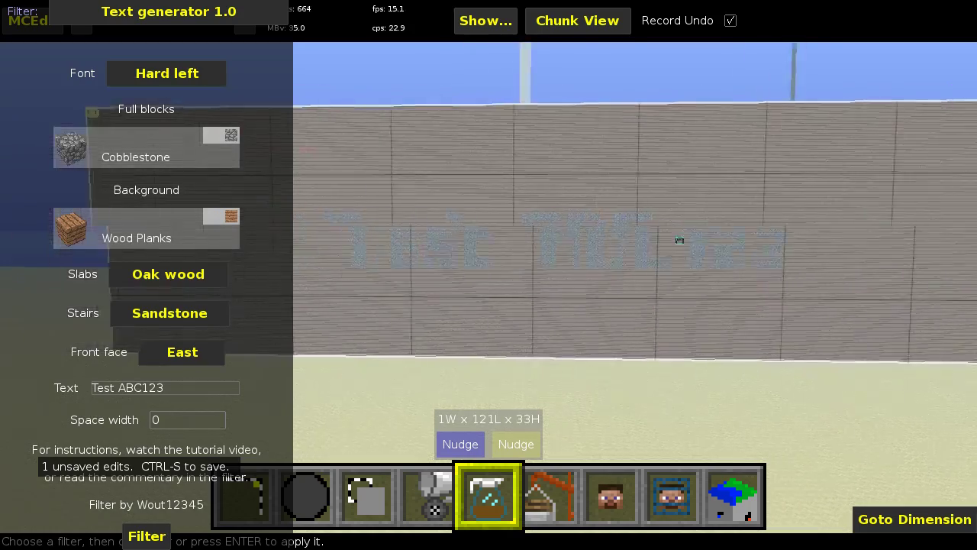
key(w)
key(w)
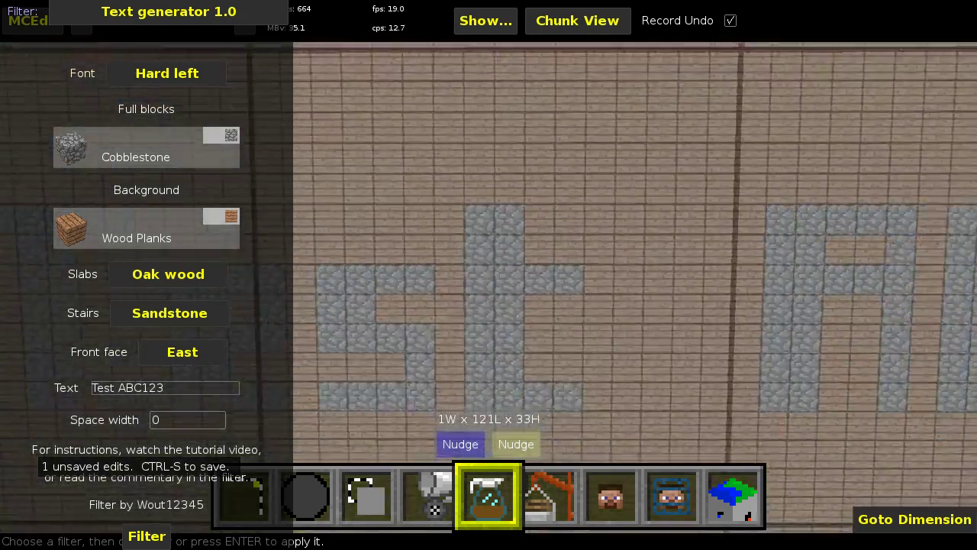
right_click(449, 292)
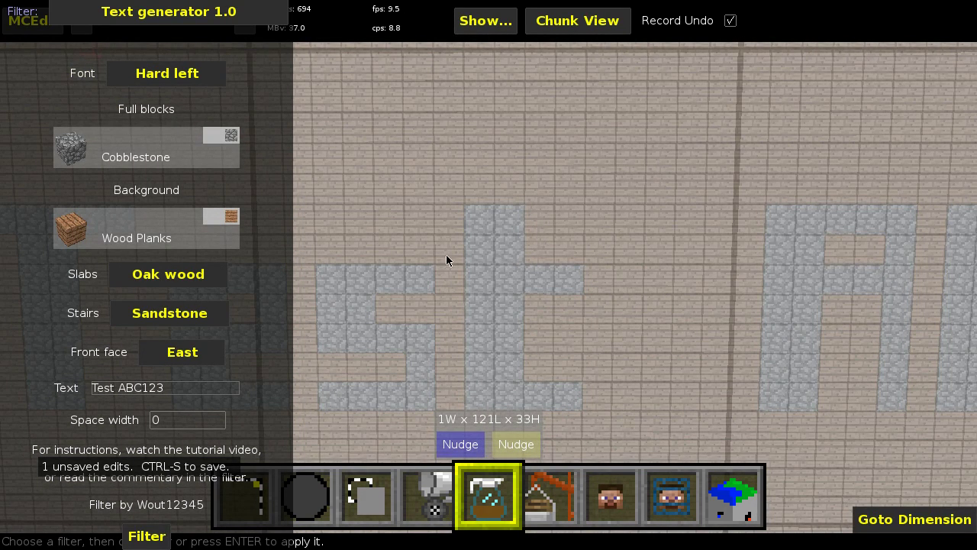
key(s)
key(d)
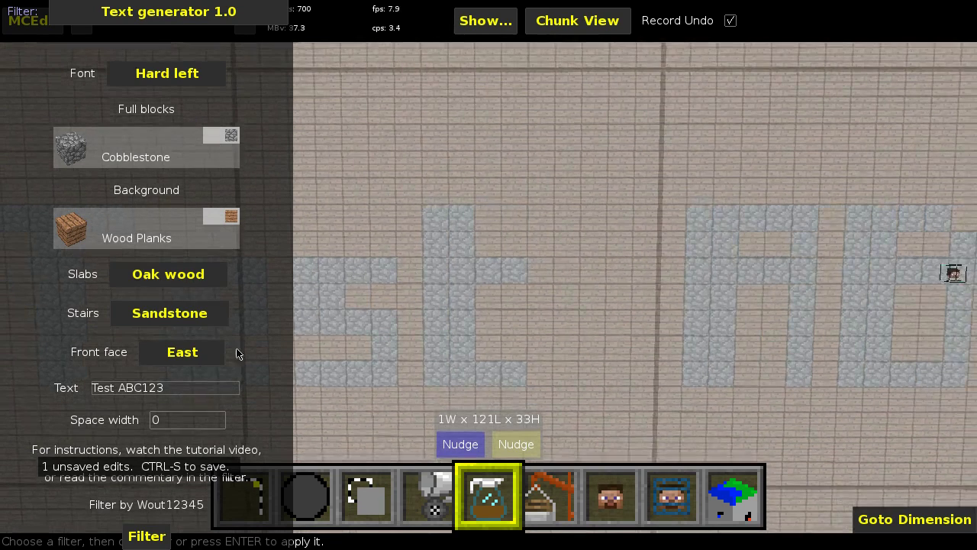
- Reapply the Text generator filter to the wall with a space width of 2, and again with a space width of 10
click(177, 425)
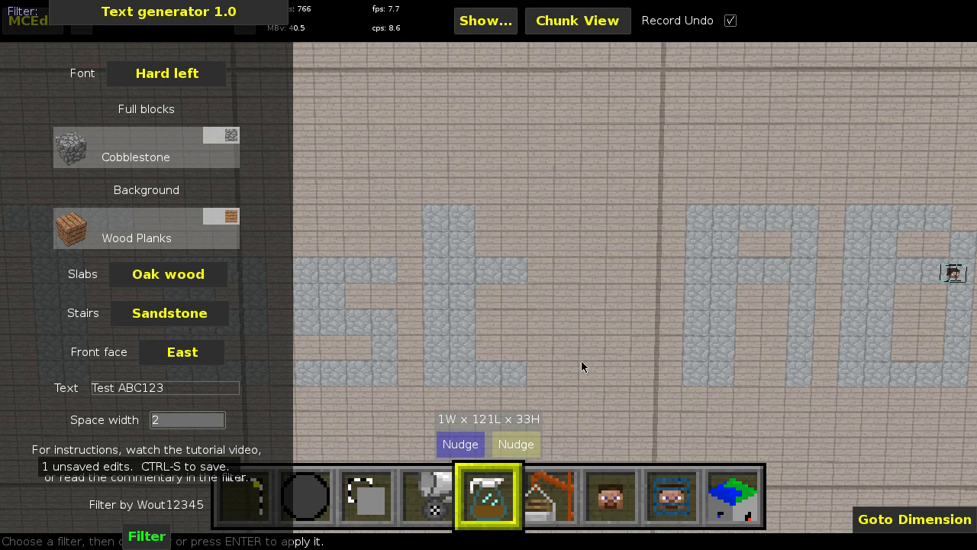
key(Return)
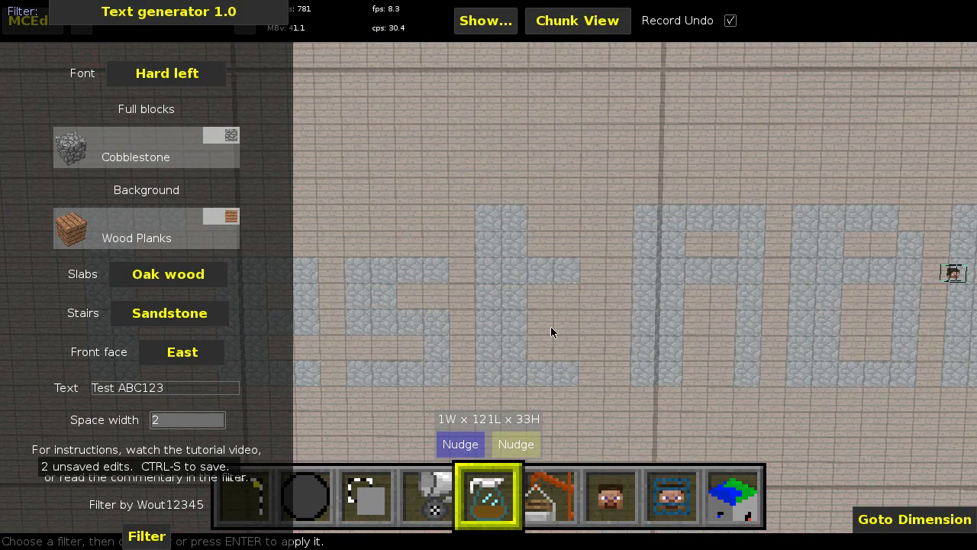
click(166, 424)
key(Return)
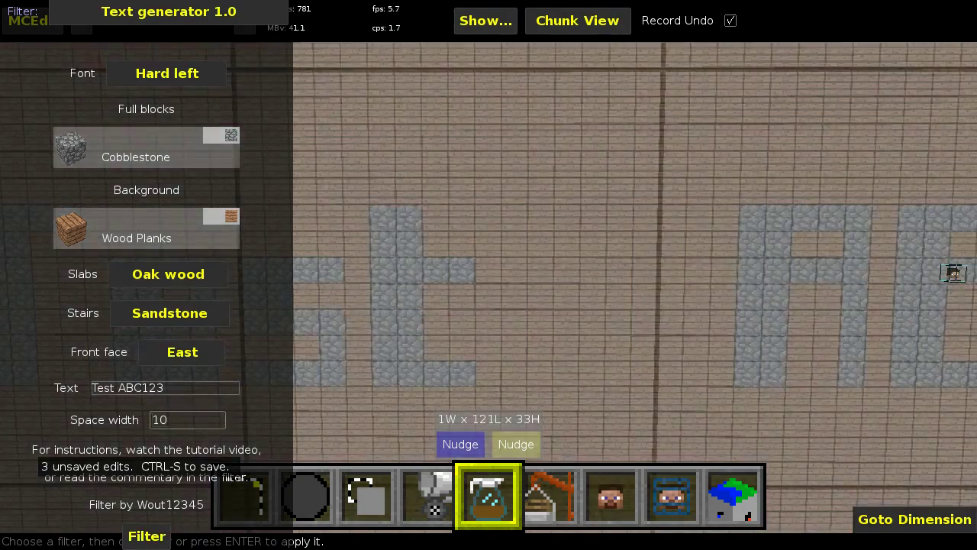
key(s)
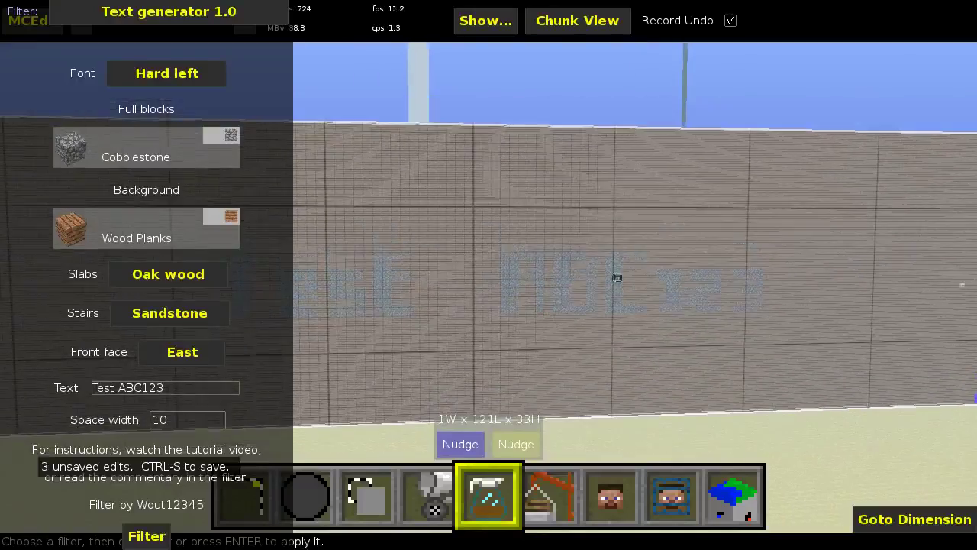
key(s)
right_click(420, 283)
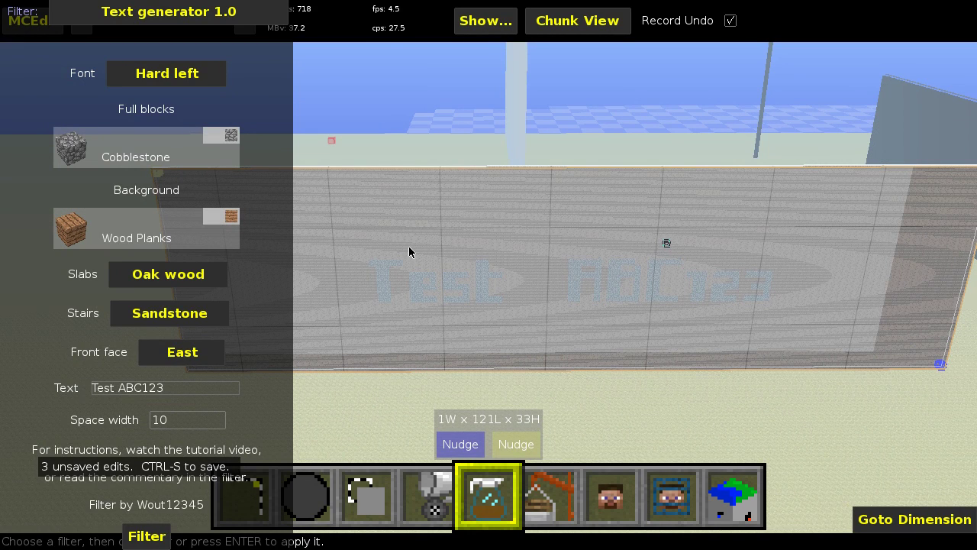
- Close the world with its unsaved edits saved, and switch to Minecraft to reopen it in singleplayer
key(Escape)
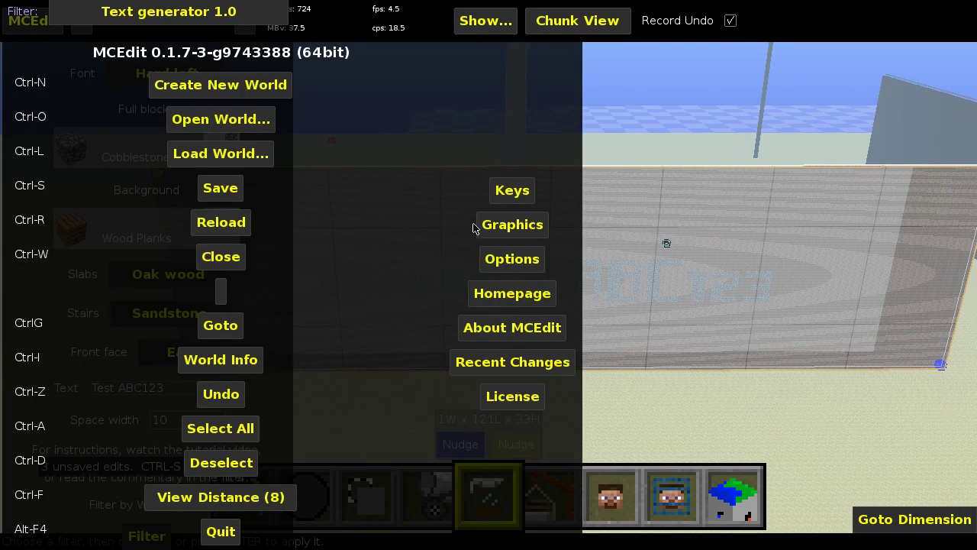
click(221, 257)
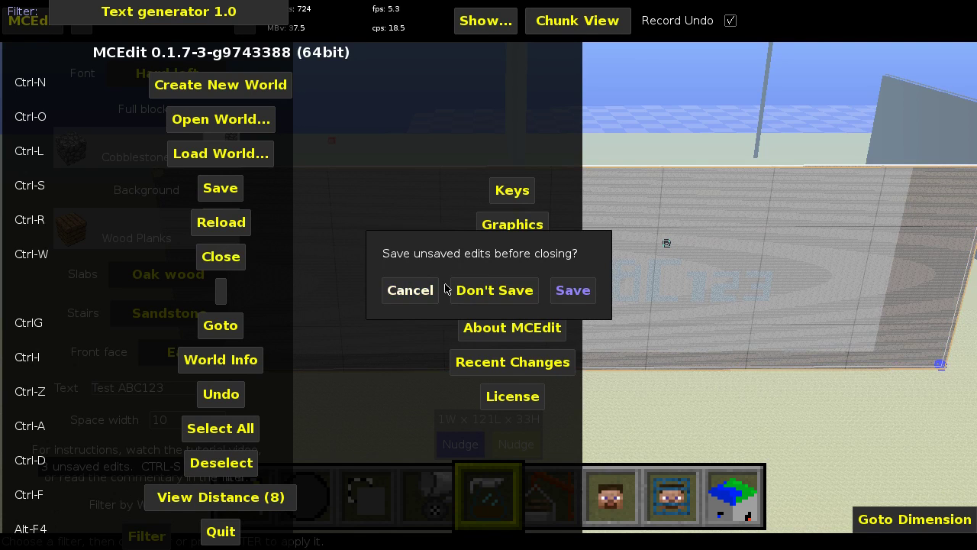
click(571, 291)
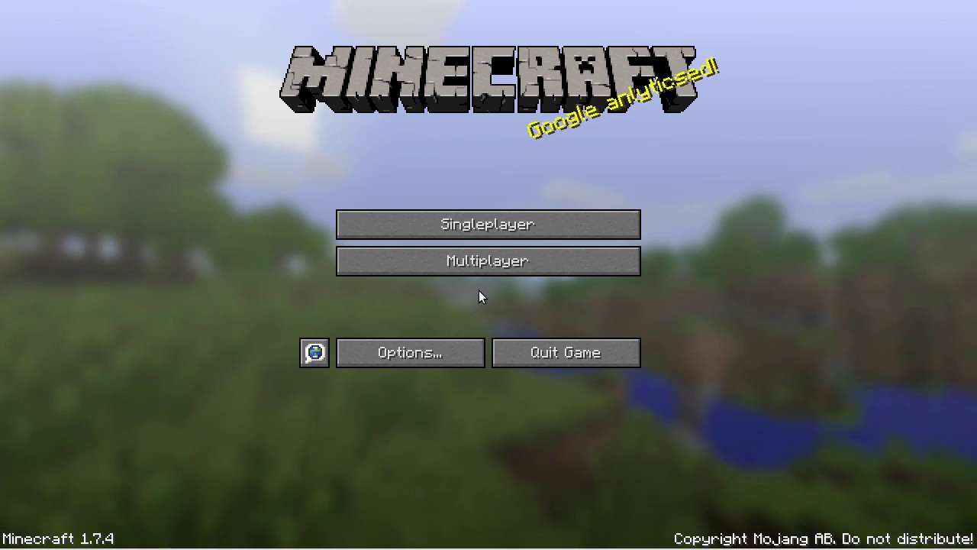
click(452, 231)
double_click(424, 174)
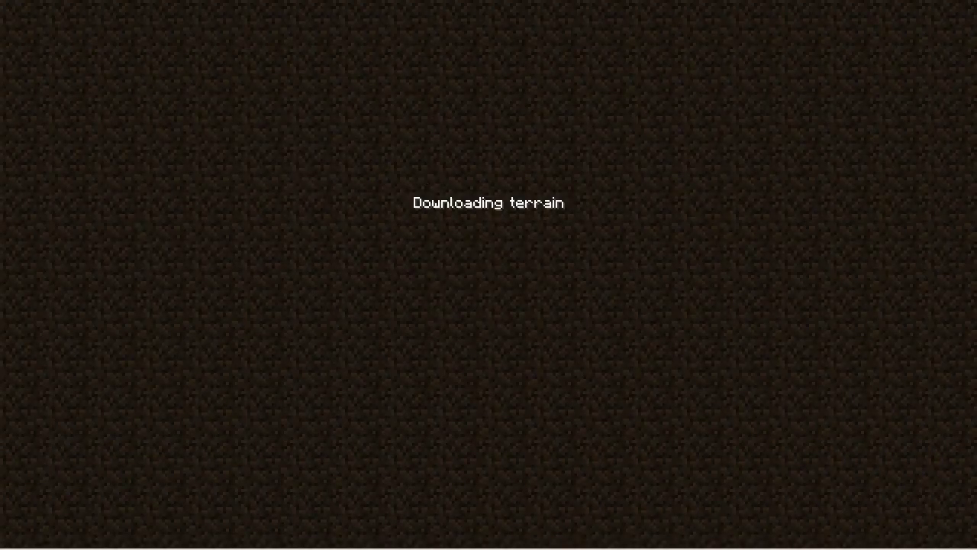
- Inspect the cobblestone Test ABC123 lettering and its wider word gap on the wooden wall in the game
key(w)
key(space)
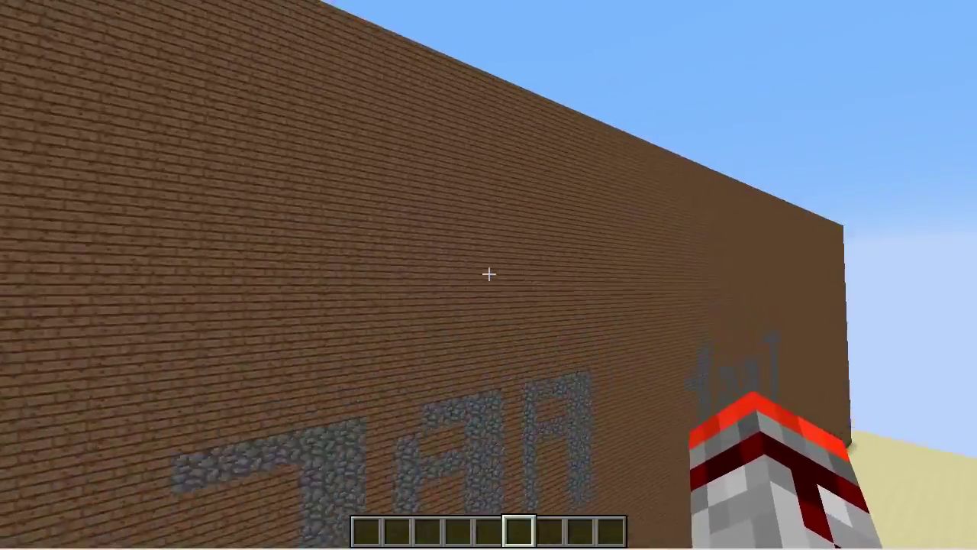
key(space)
key(w)
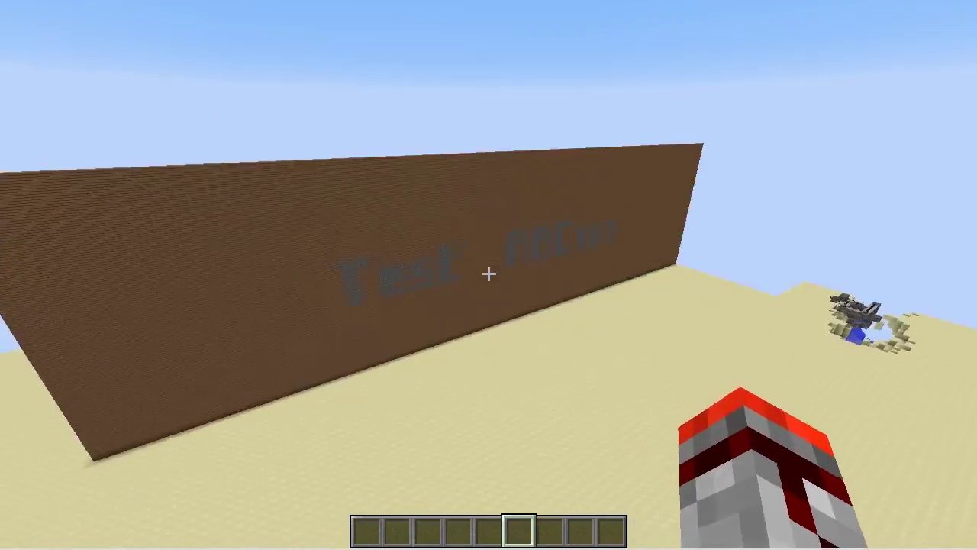
key(w)
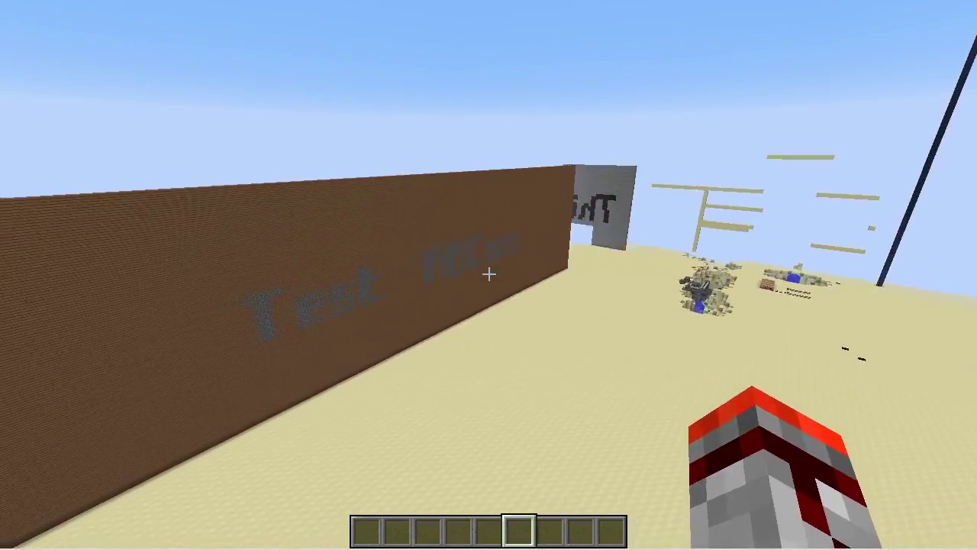
key(w)
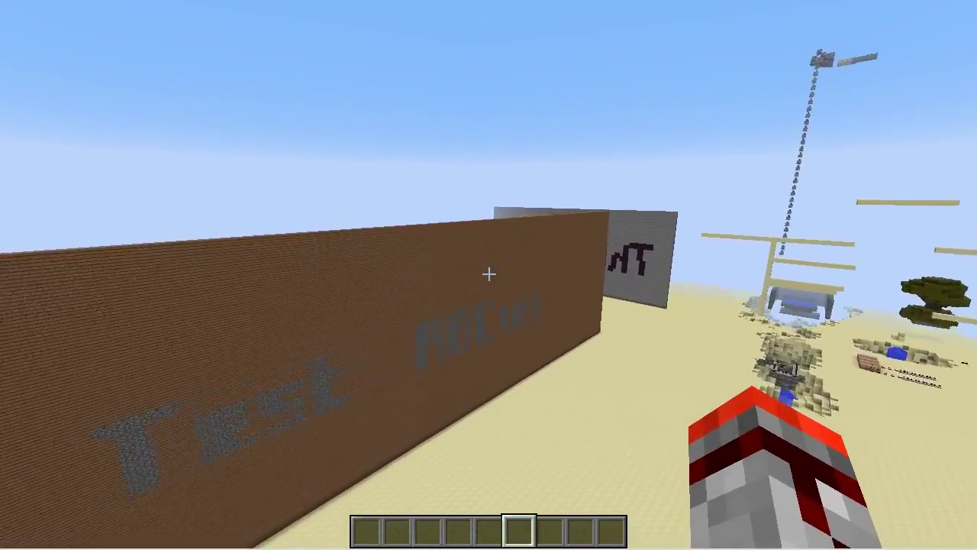
key(w)
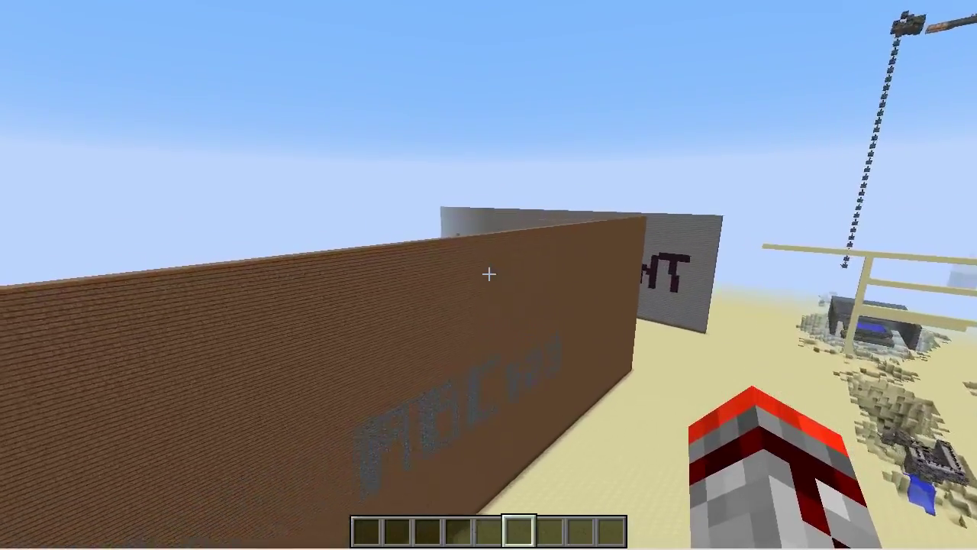
- Fly over the wooden and stone-brick walls to the white font sample boards and view the Hard Left and Slightly Slanted alphabets
key(w)
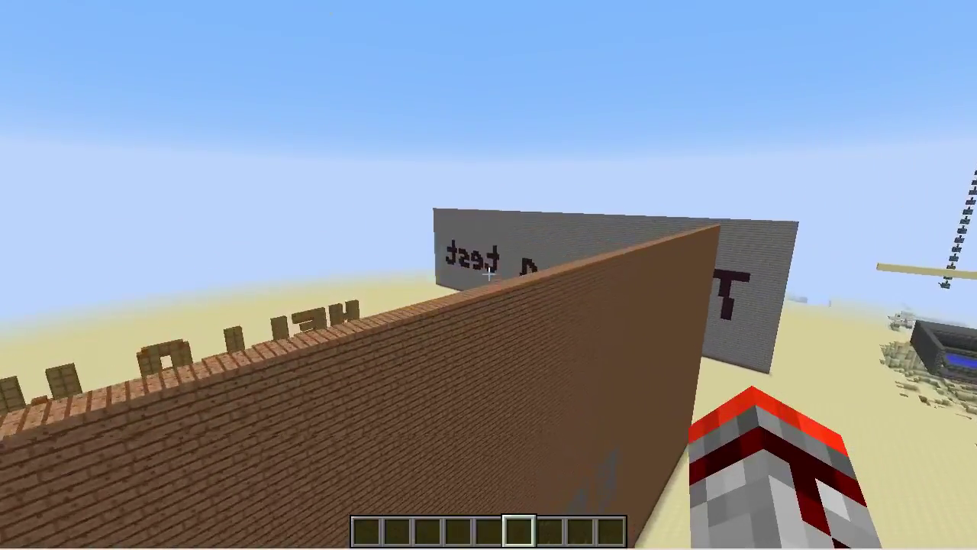
key(w)
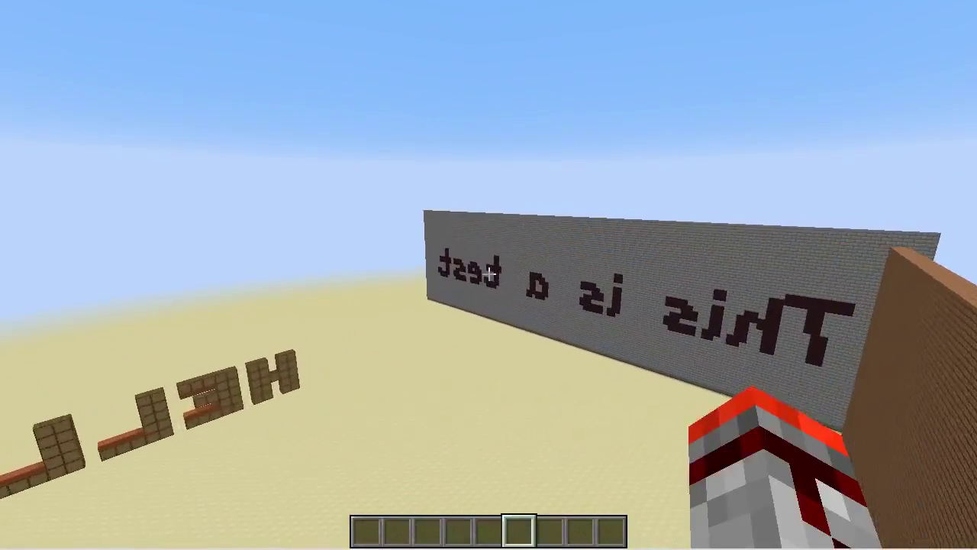
key(w)
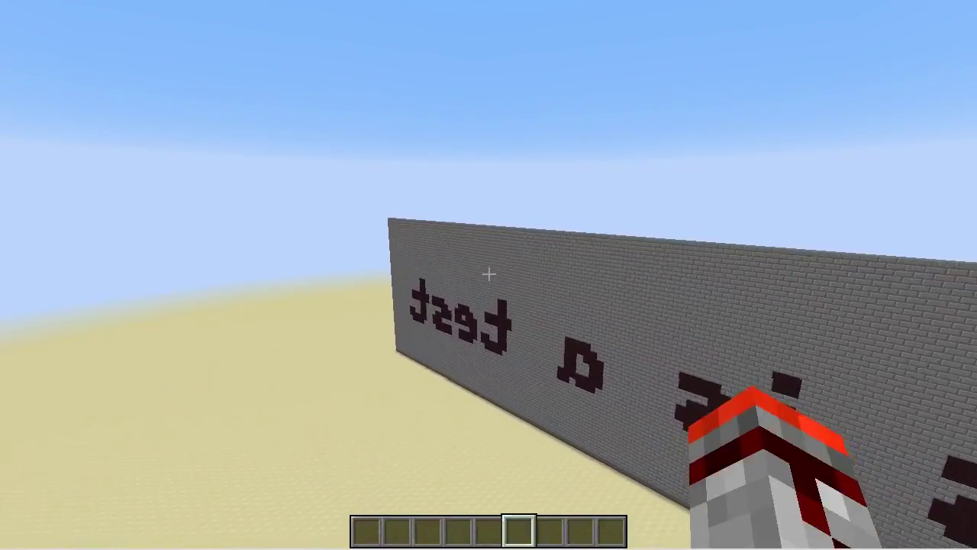
key(w)
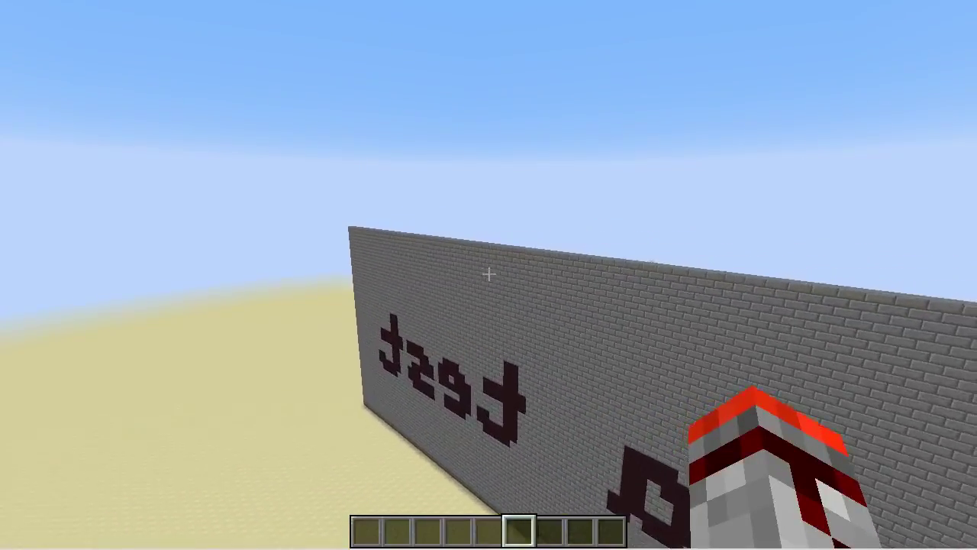
key(w)
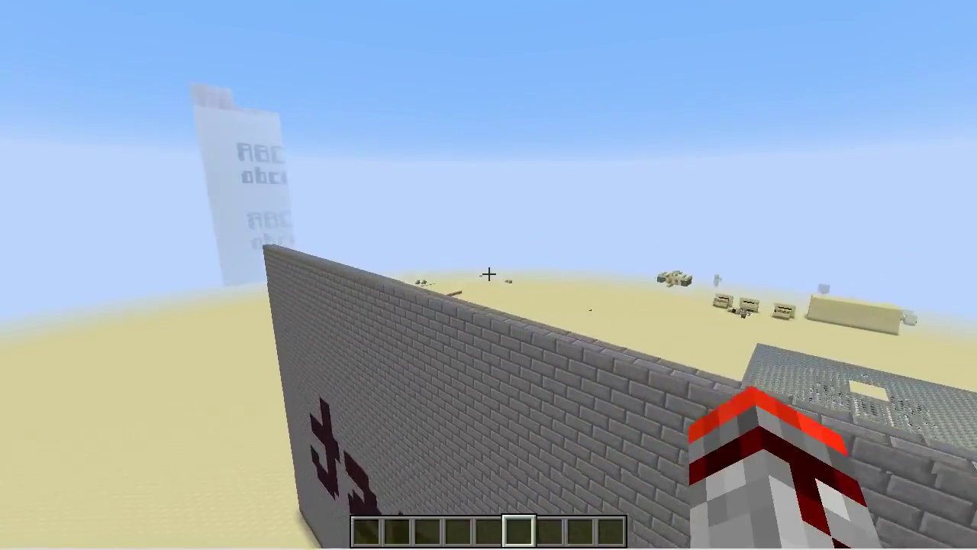
key(w)
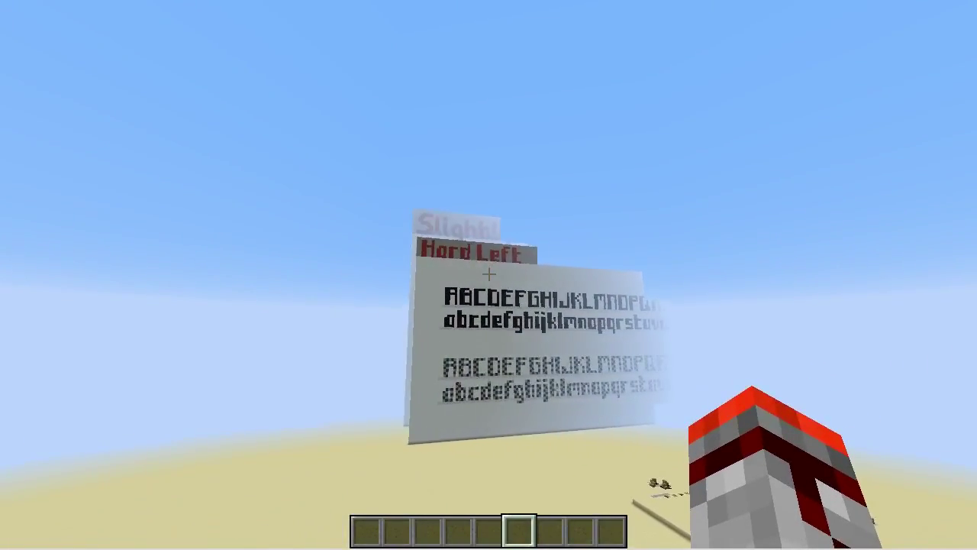
key(w)
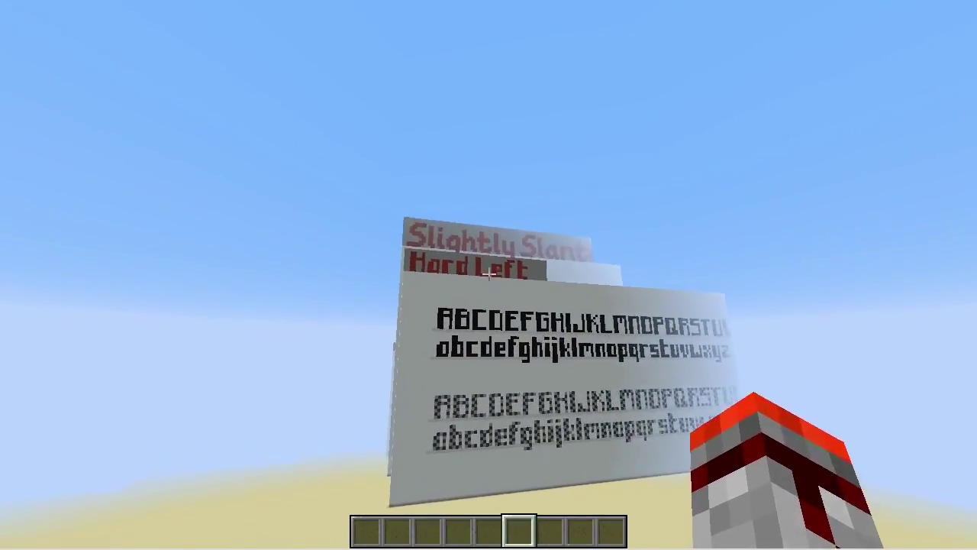
key(w)
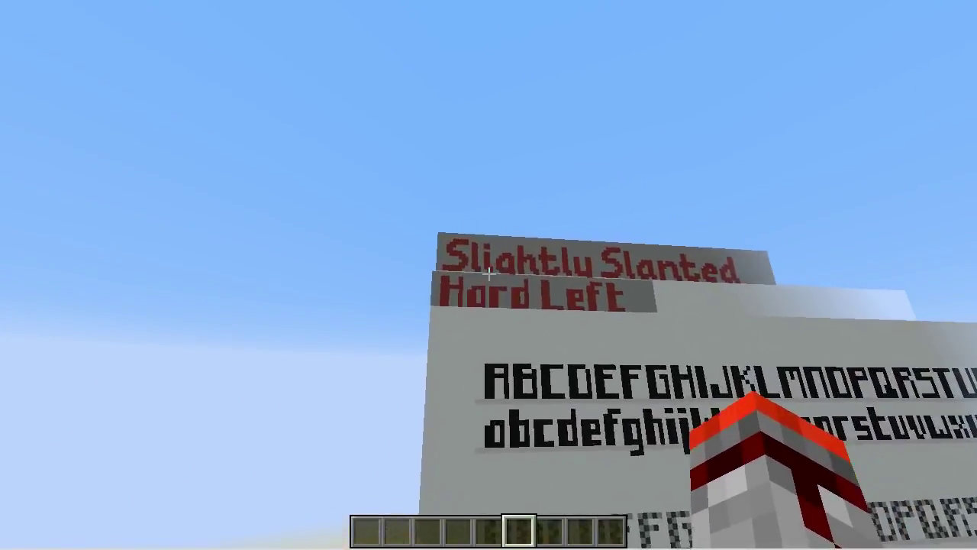
key(w)
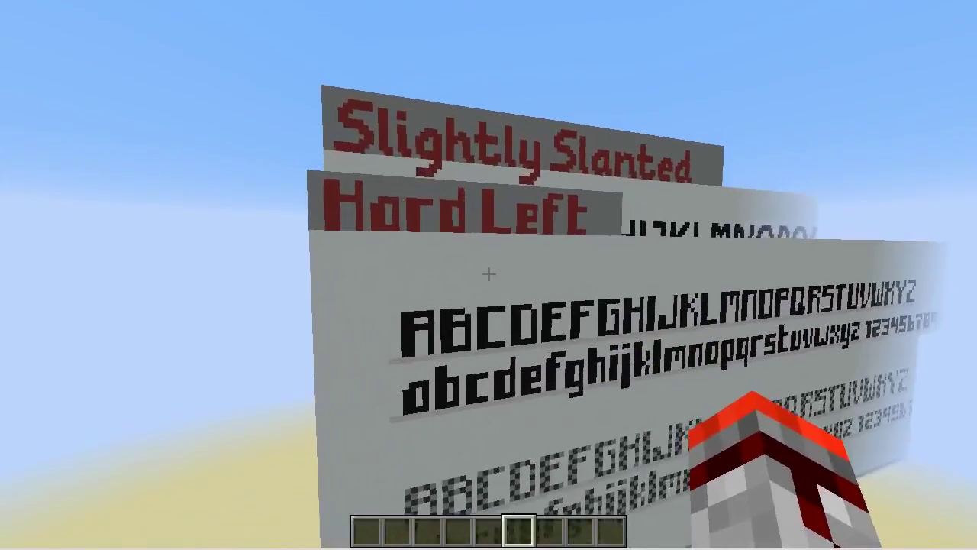
key(w)
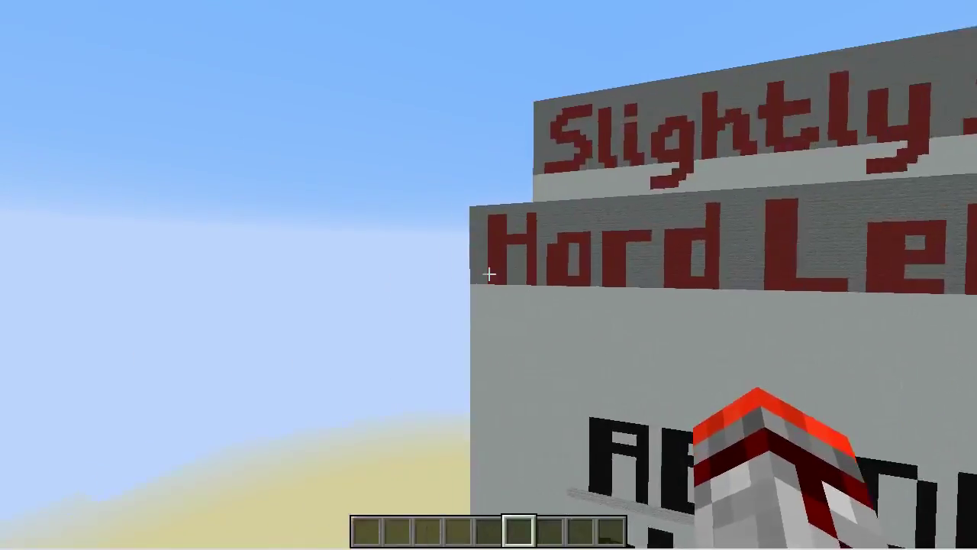
key(w)
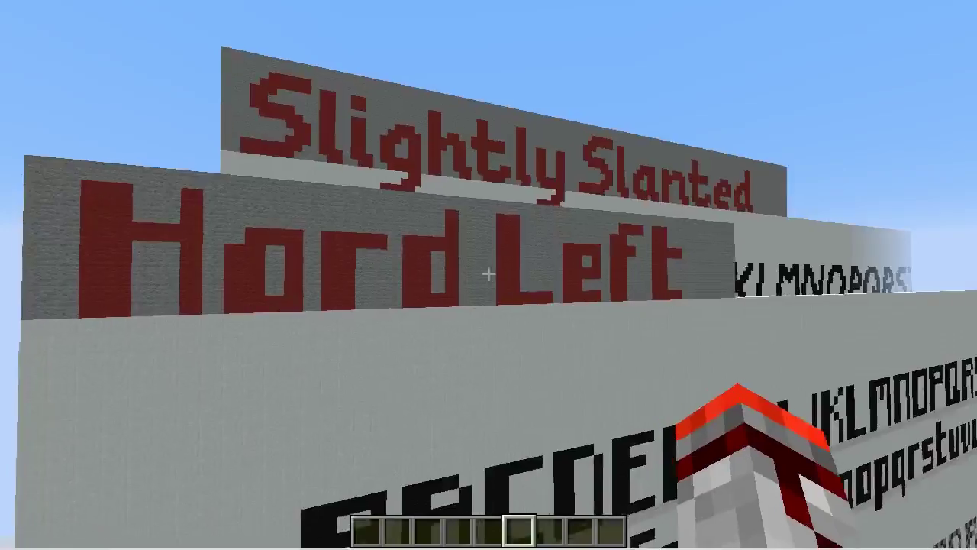
- Examine the Hard Left sample board's title and its black uppercase and lowercase alphabets from several distances in the game
key(s)
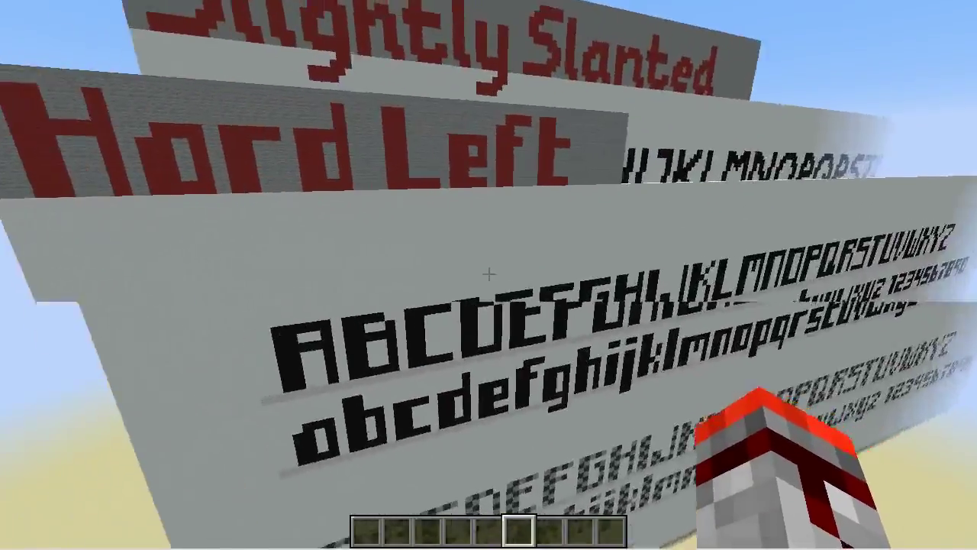
key(w)
key(w)
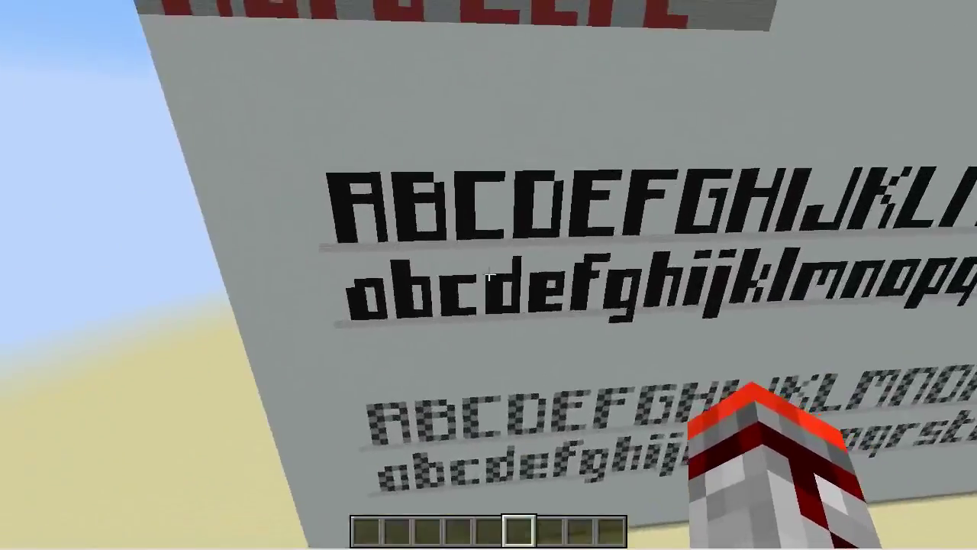
key(s)
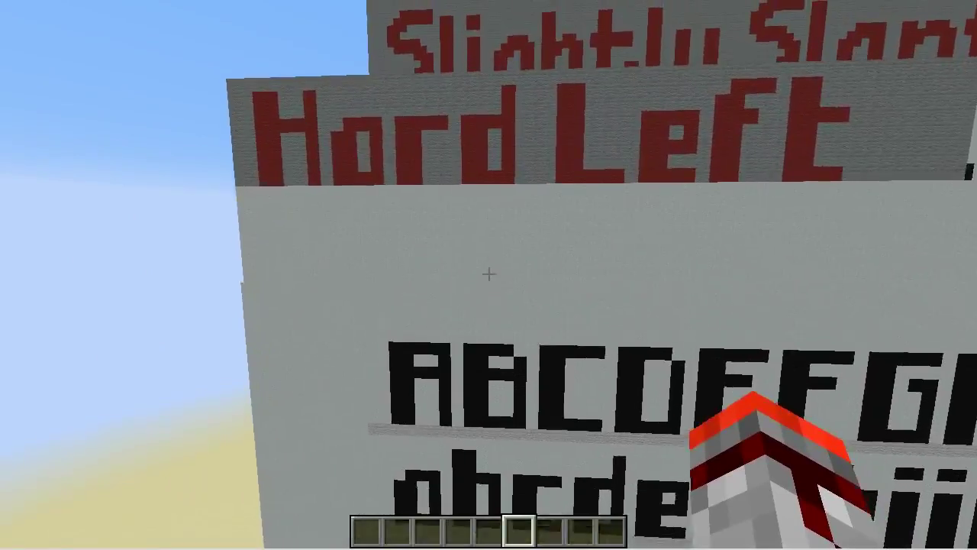
key(w)
key(space)
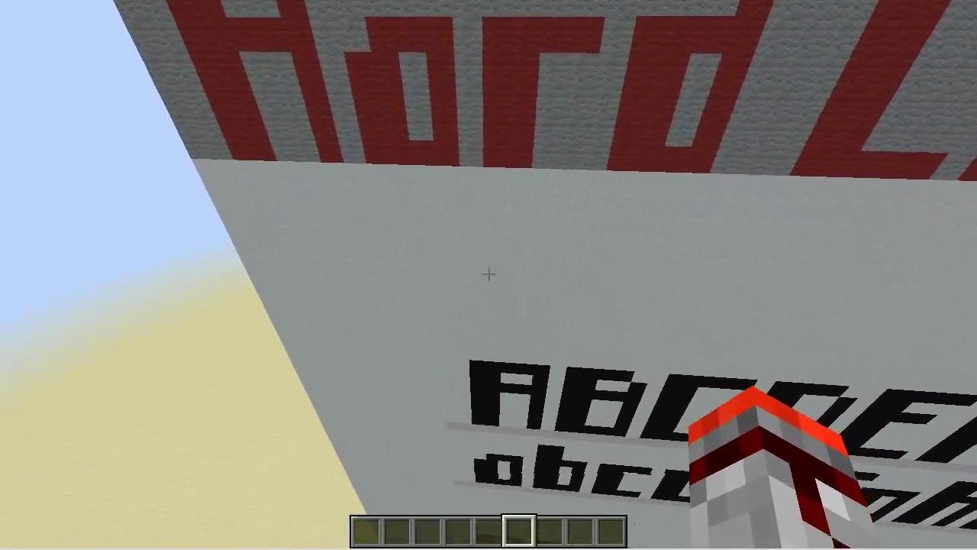
key(shift)
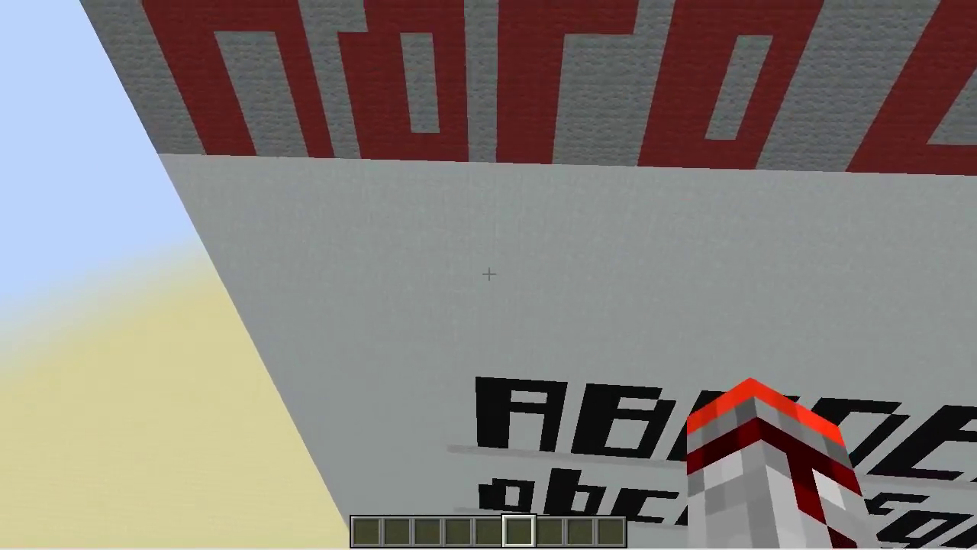
key(shift)
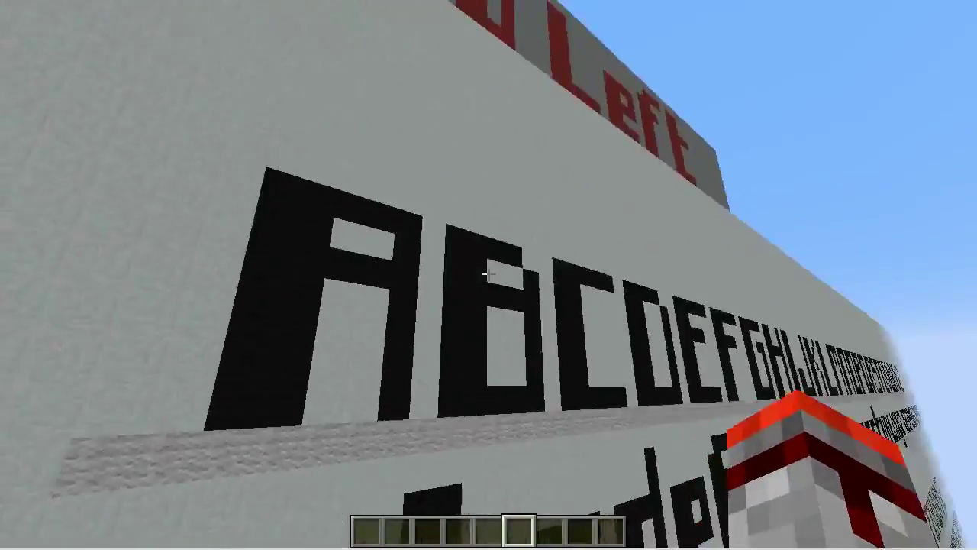
key(s)
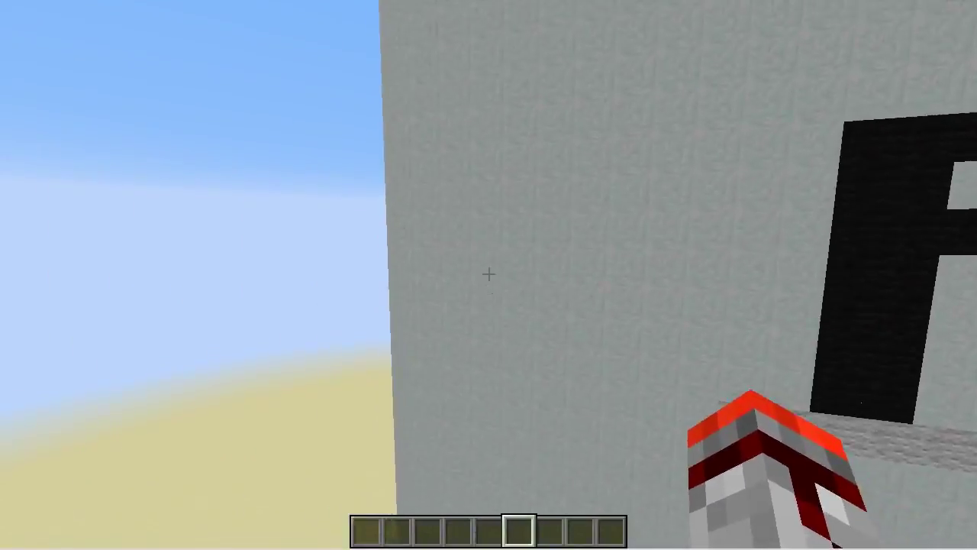
- Fly around to the Slightly Slanted board and examine the stepped shapes of its black letters up close
key(a)
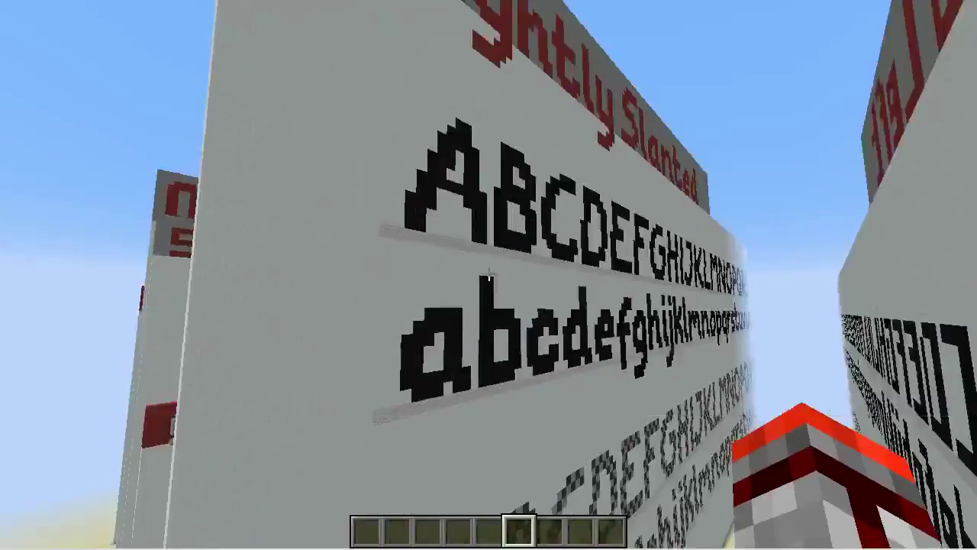
key(w)
key(space)
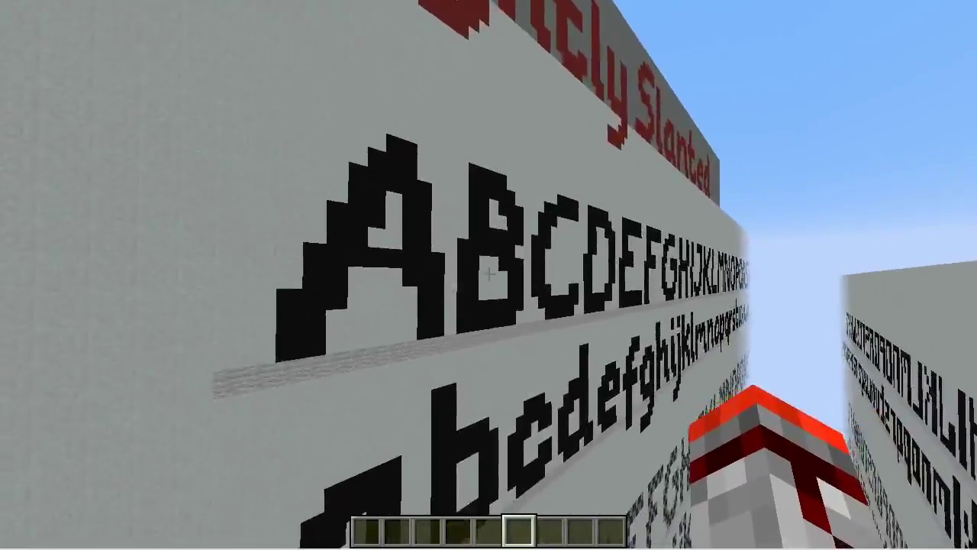
key(w)
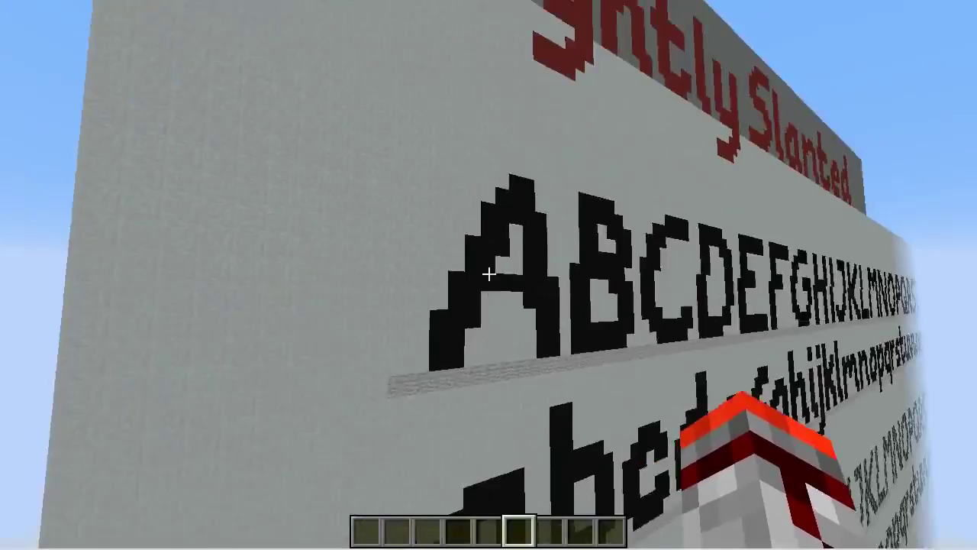
key(w)
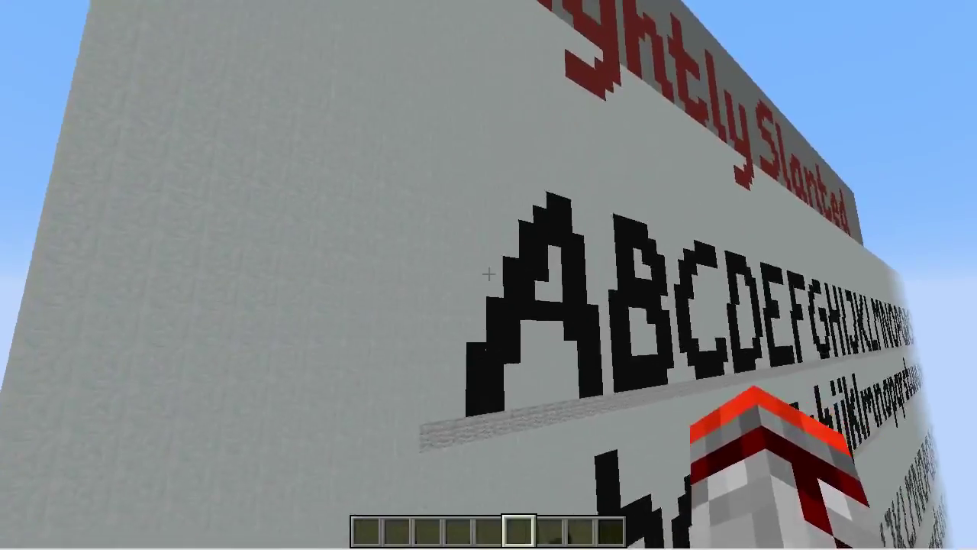
key(w)
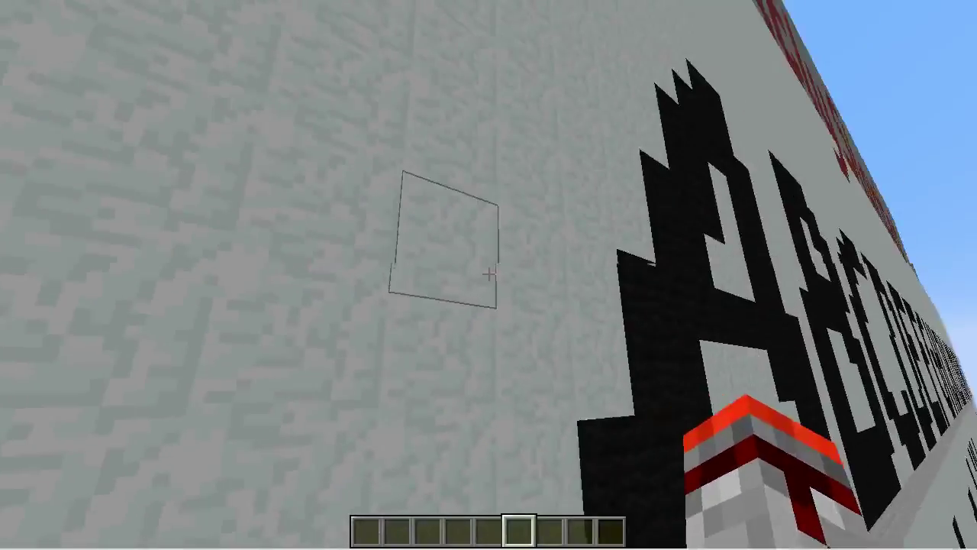
key(w)
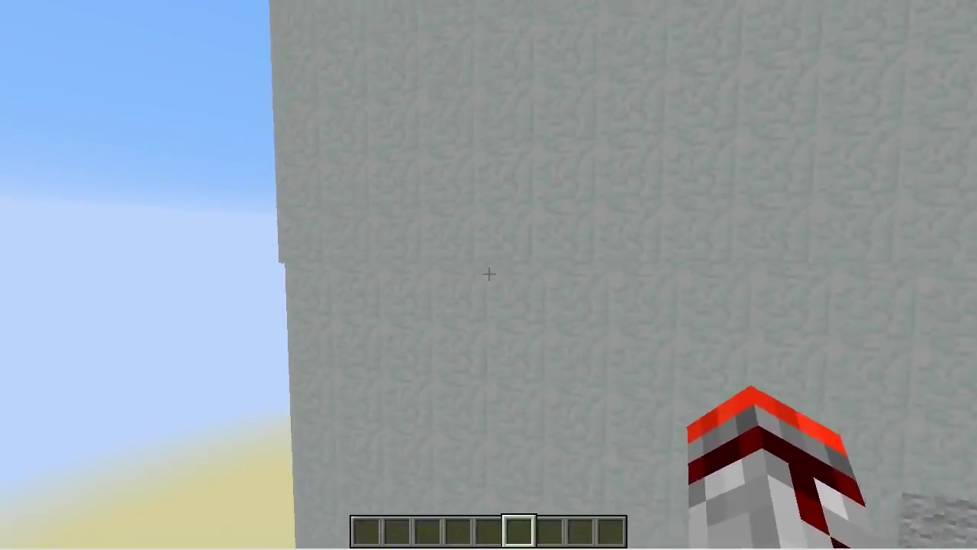
- Fly down to the board with the red title strip and examine its raised nether brick and wooden letters and numerals
key(w)
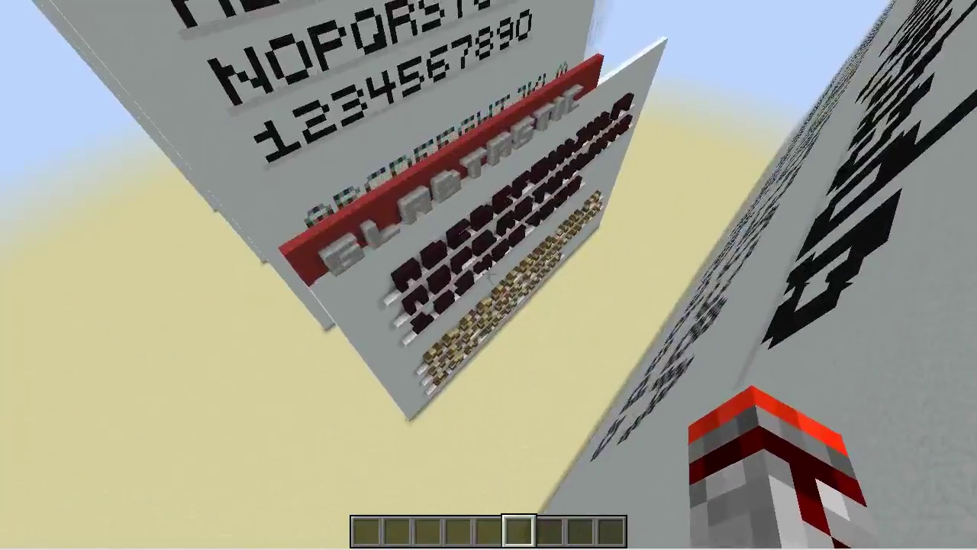
key(w)
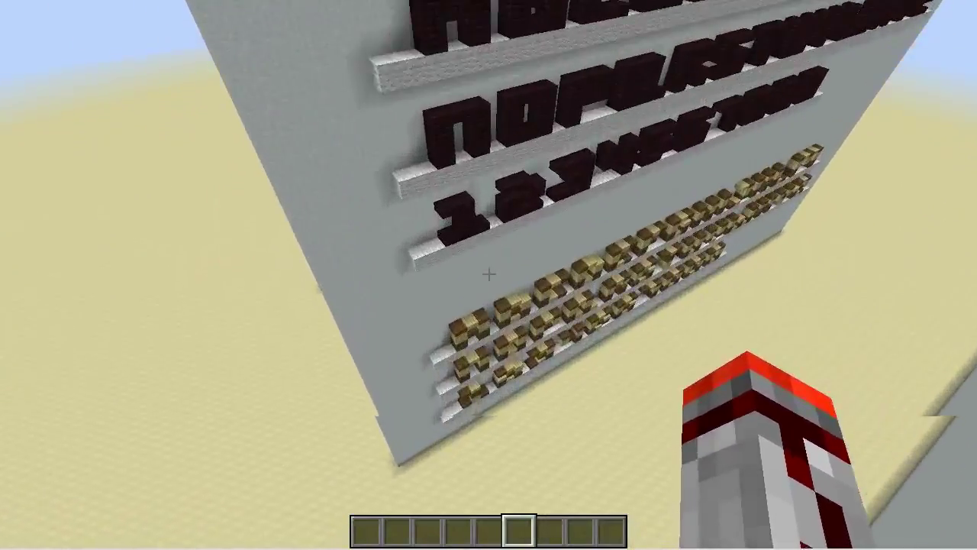
key(w)
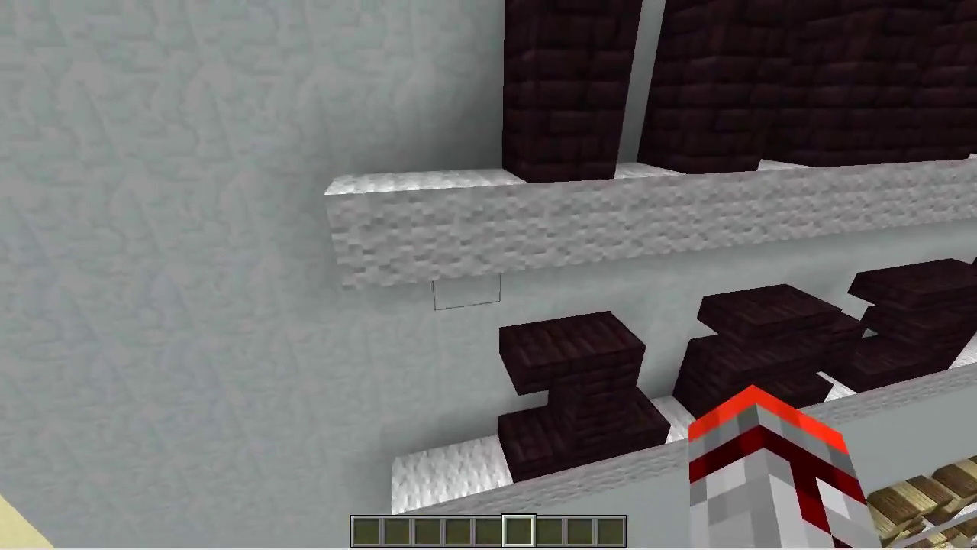
key(a)
key(shift)
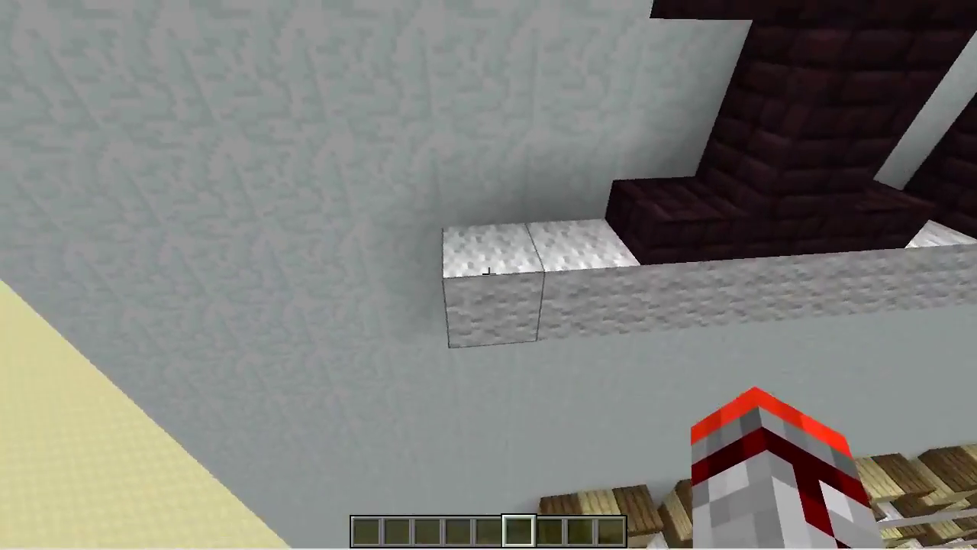
key(d)
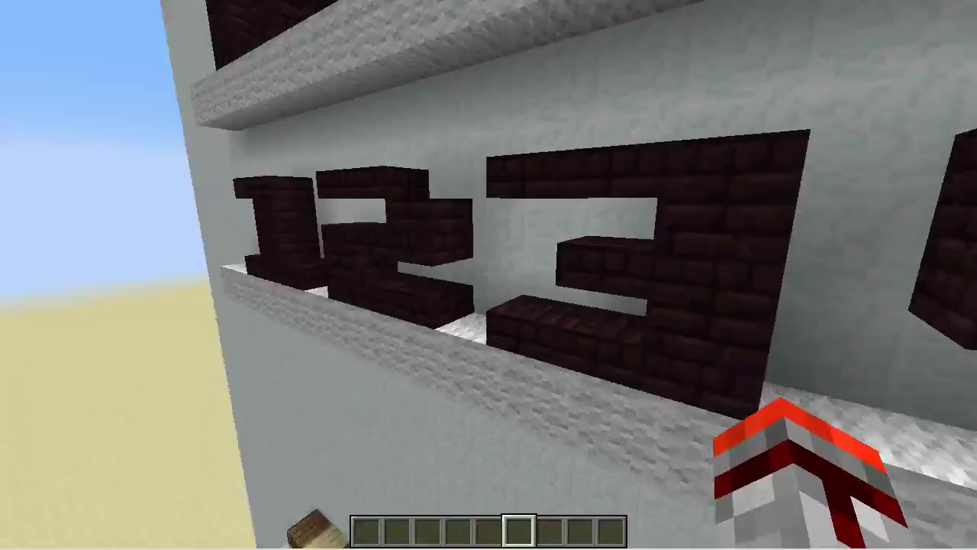
key(w)
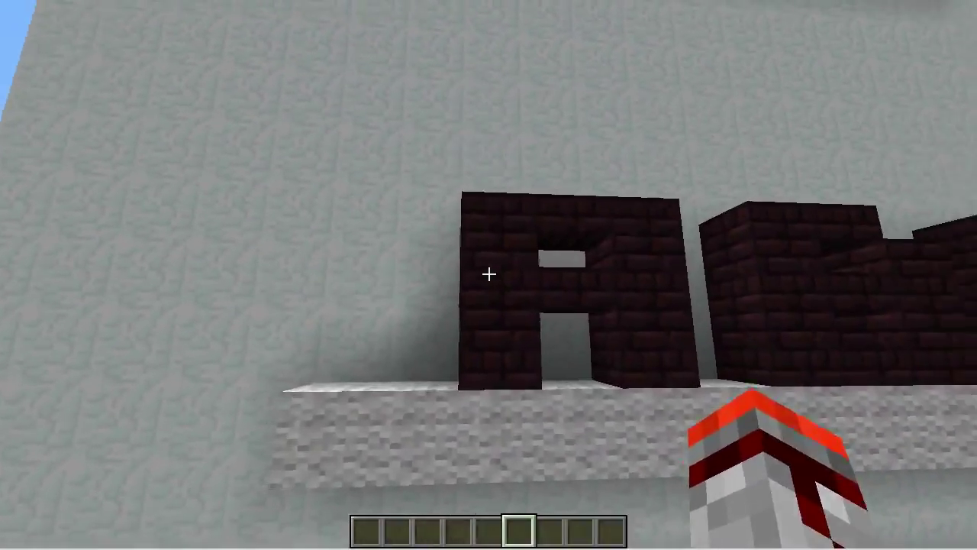
key(w)
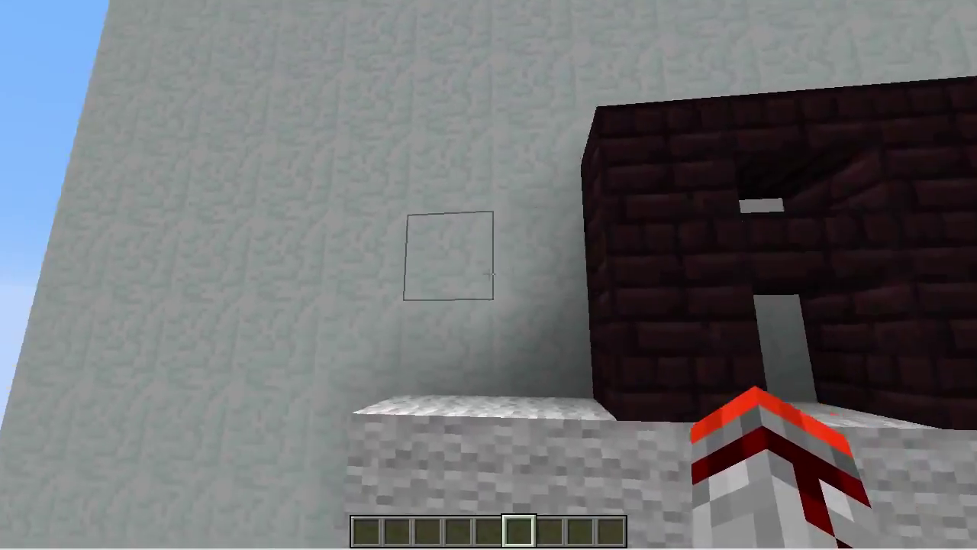
- View the 5X5 BASIC board's title, capital letters and numerals behind the raised-letter board
key(w)
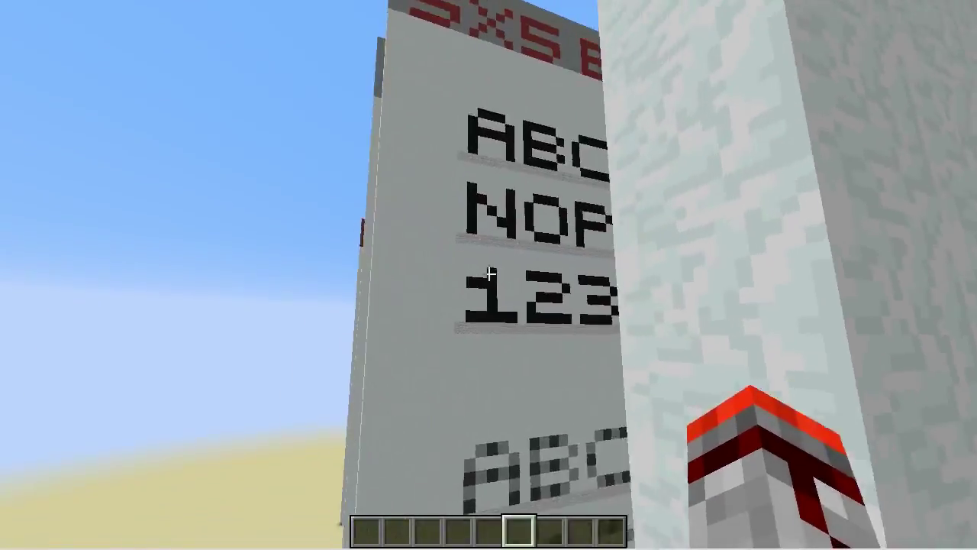
key(w)
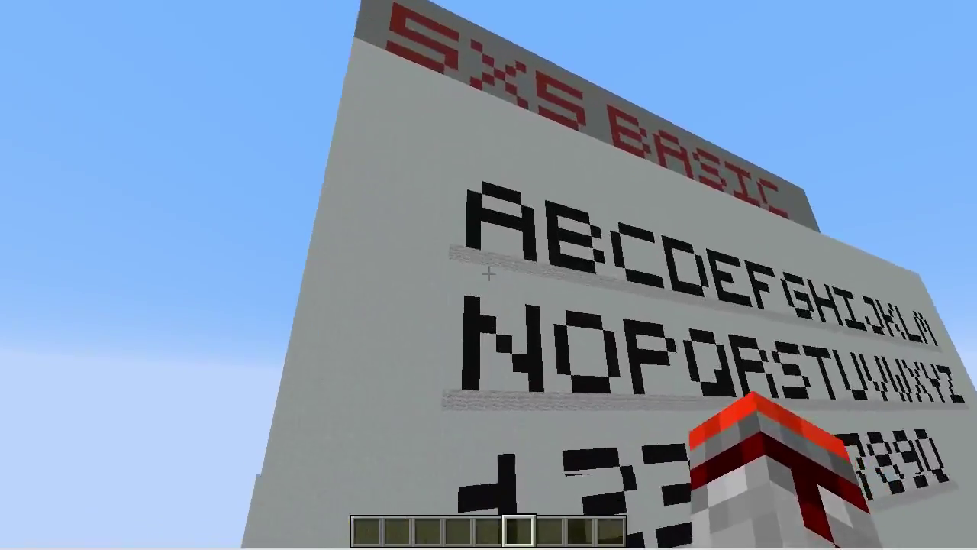
key(s)
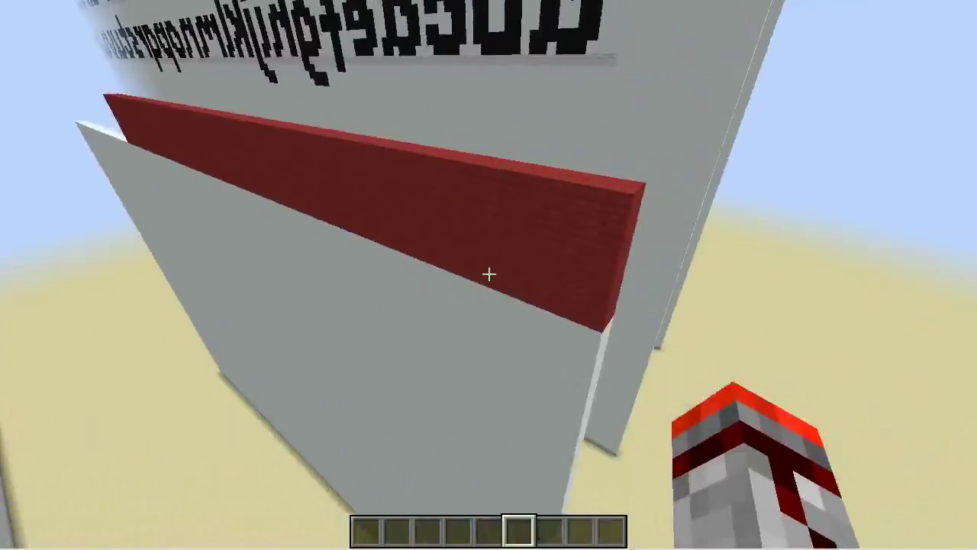
- Return to the raised nether brick letter A, check its material with a Nether Brick Slab in hand, and clear the slab from the hotbar
key(w)
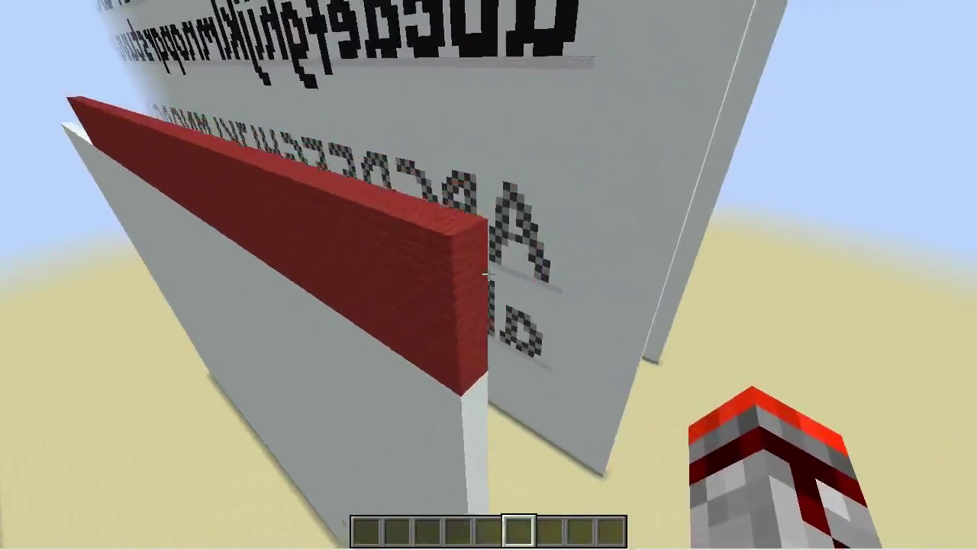
key(shift)
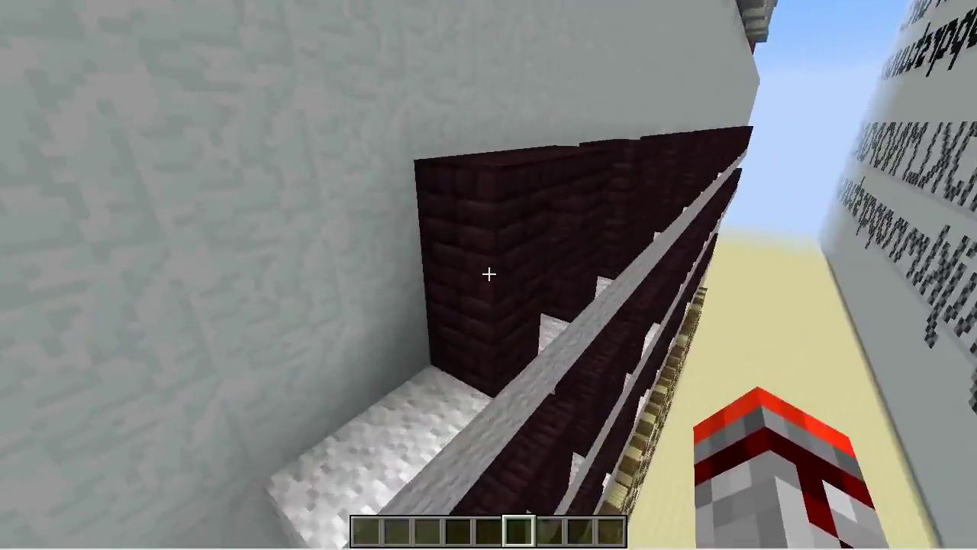
key(1)
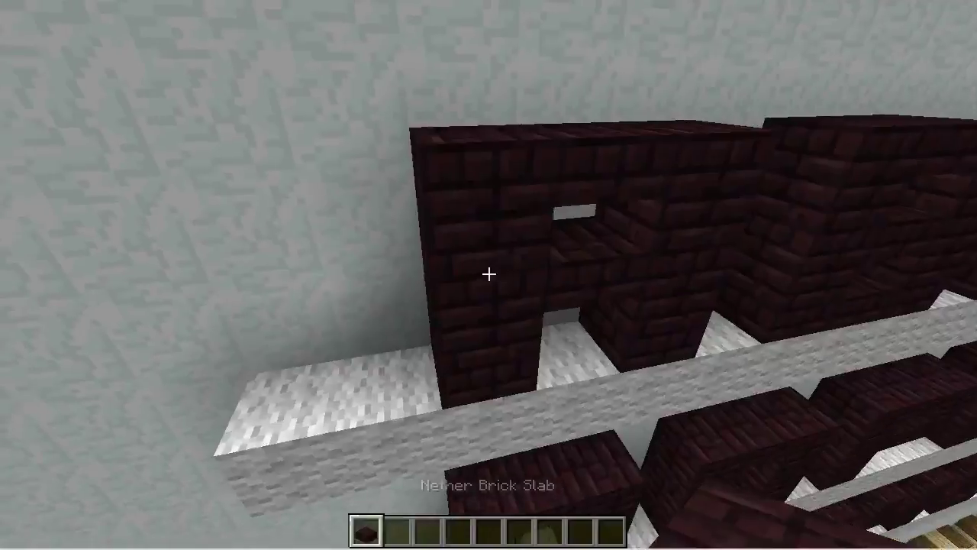
key(e)
key(e)
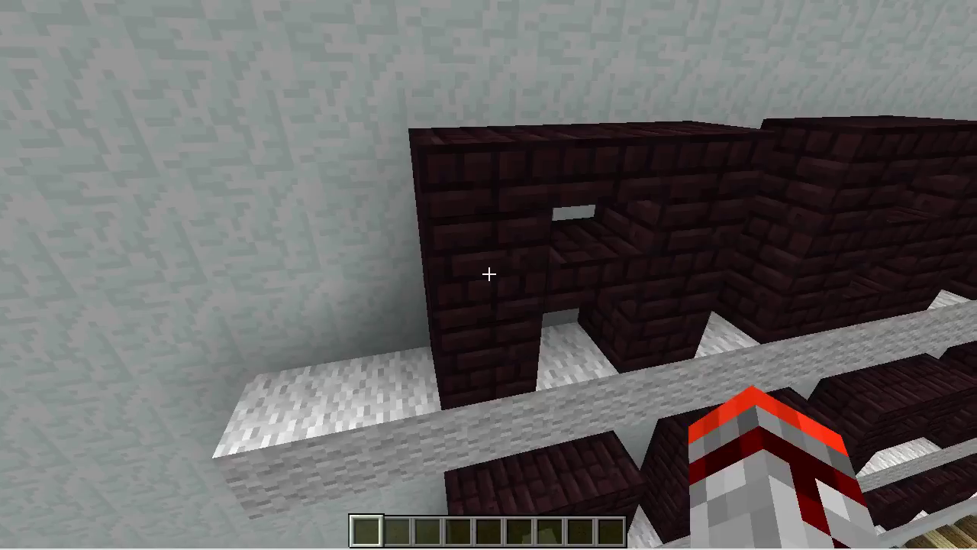
key(e)
shift+click(370, 361)
key(e)
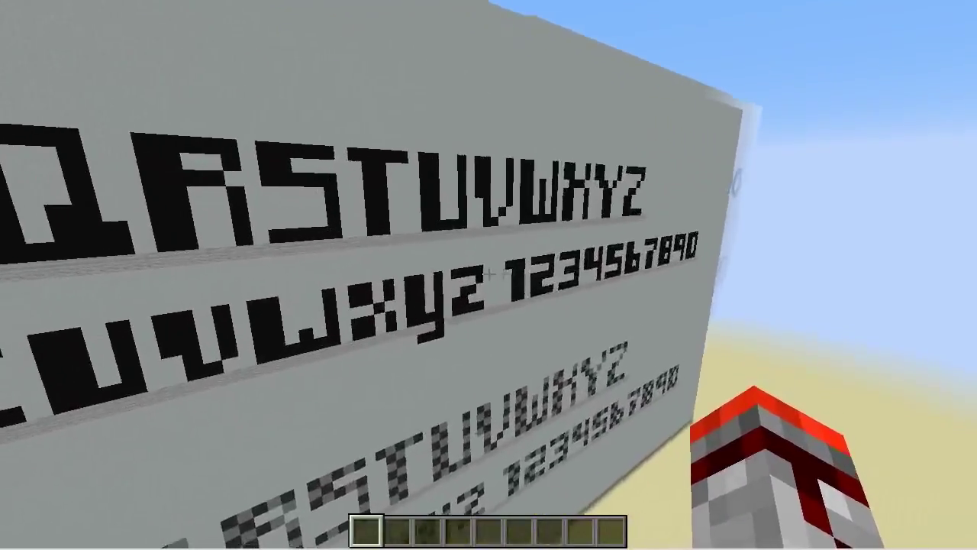
- Fly along the final letters and numerals of the Hard Left board and rise above its upper edge
key(w)
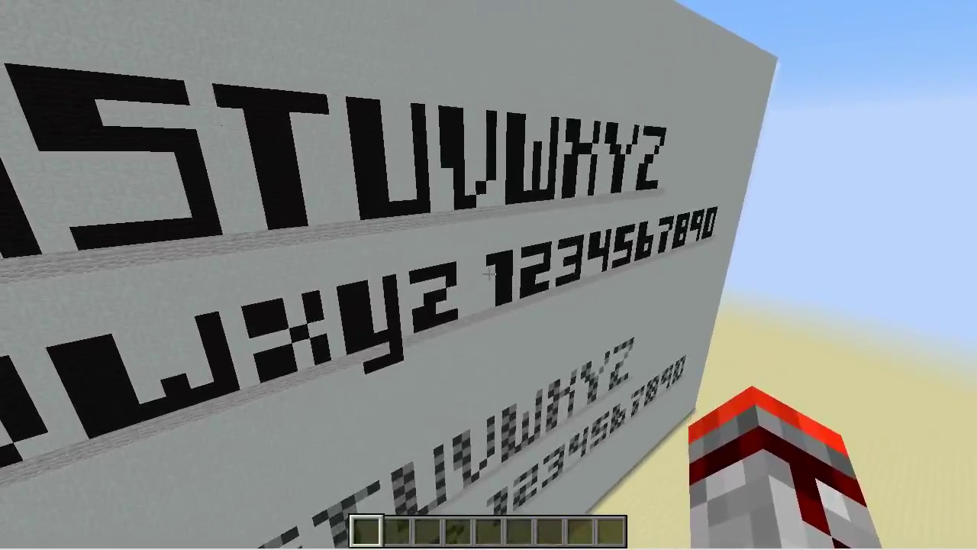
key(w)
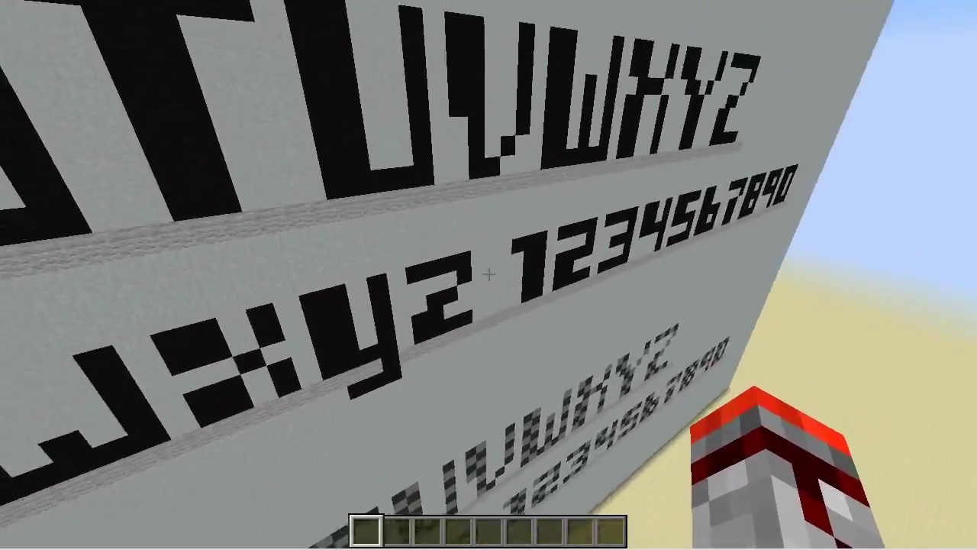
key(space)
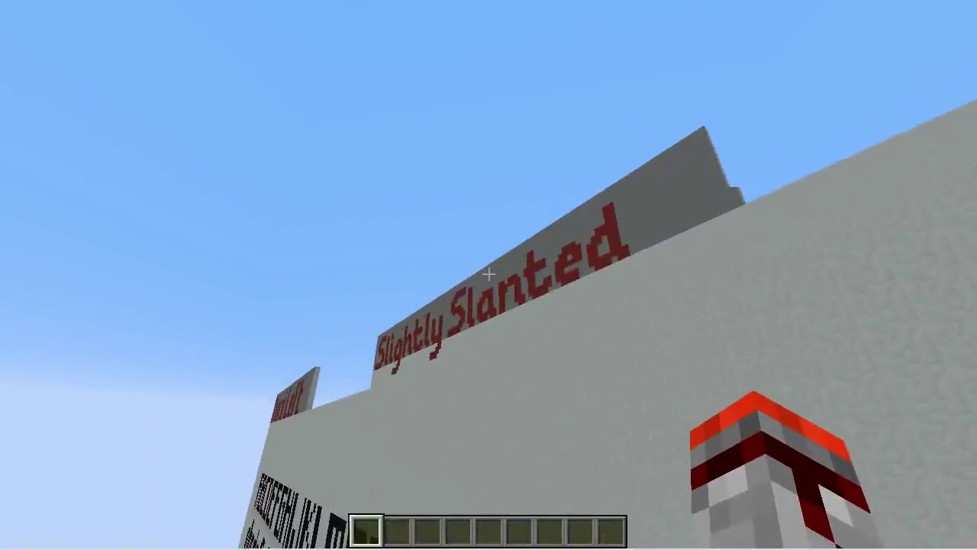
key(space)
- Fly past the Slightly Slanted alphabet and title to view the raised-letter, 5X5 BASIC and Oblong MC boards together
key(w)
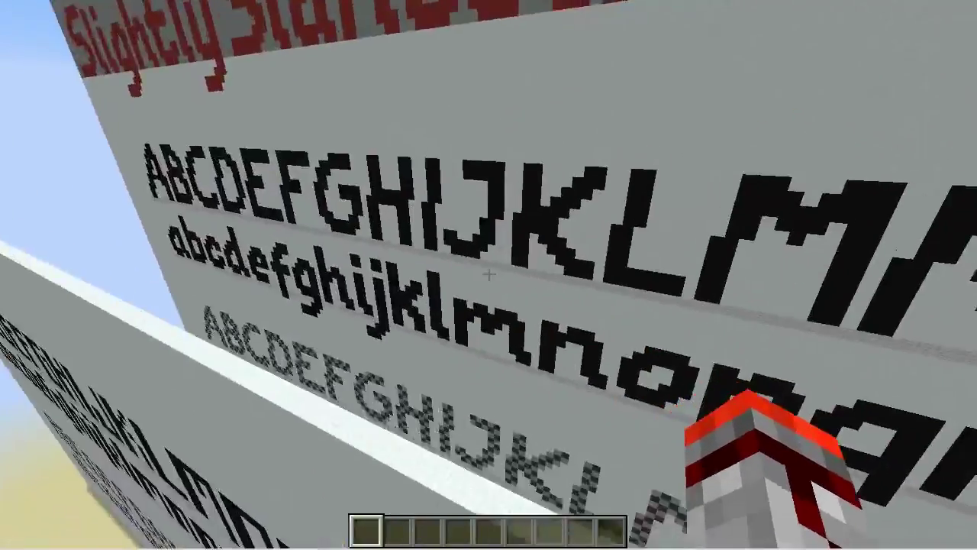
key(w)
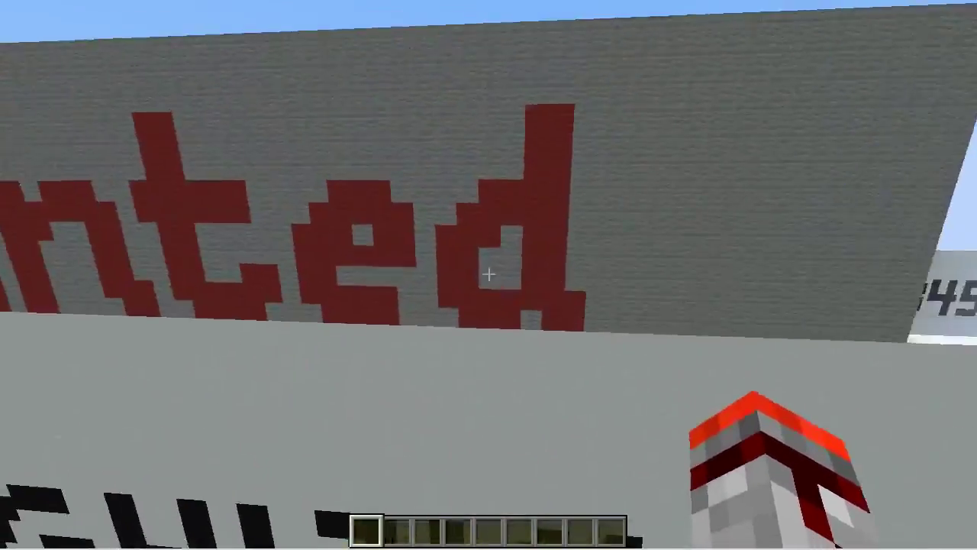
key(w)
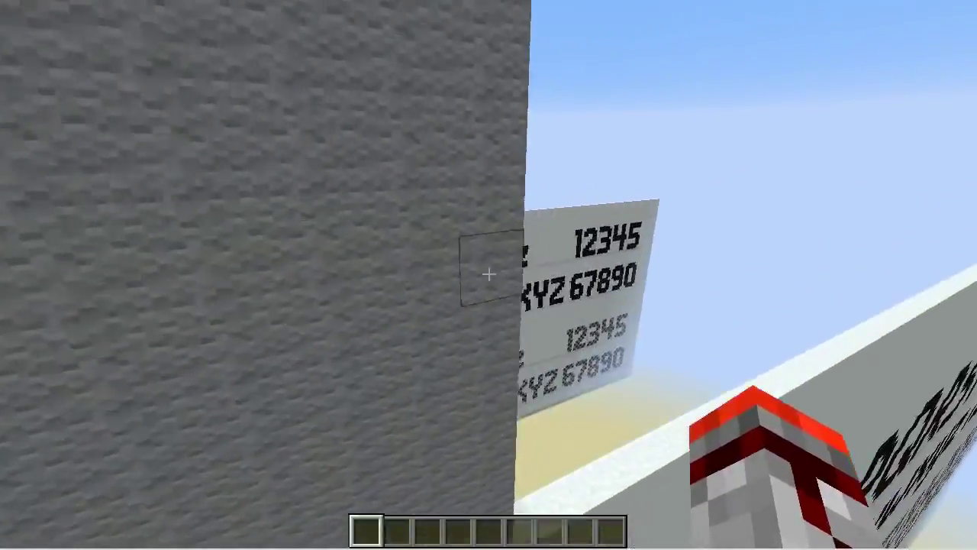
key(w)
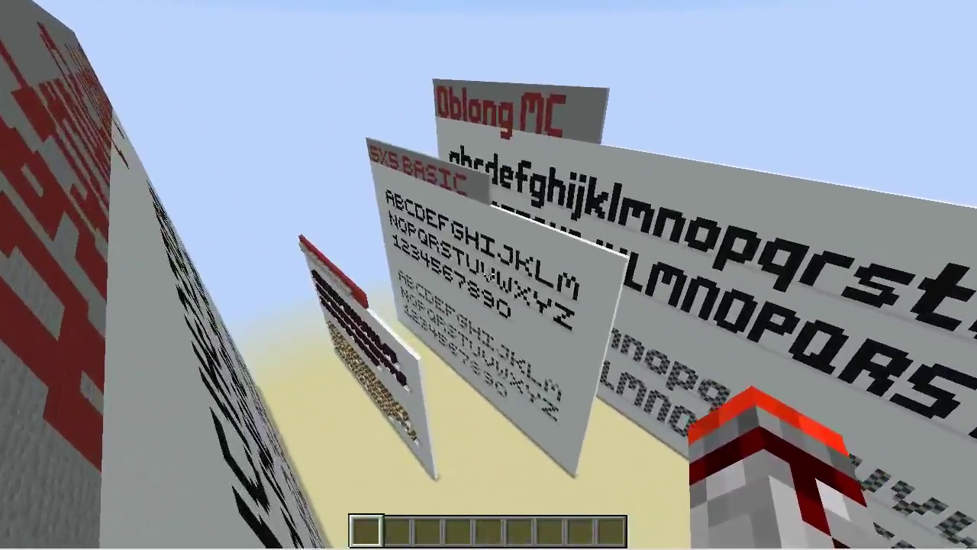
- Fly down to the 5X5 BASIC board and view the ends of its letter and numeral rows up close
key(w)
key(w)
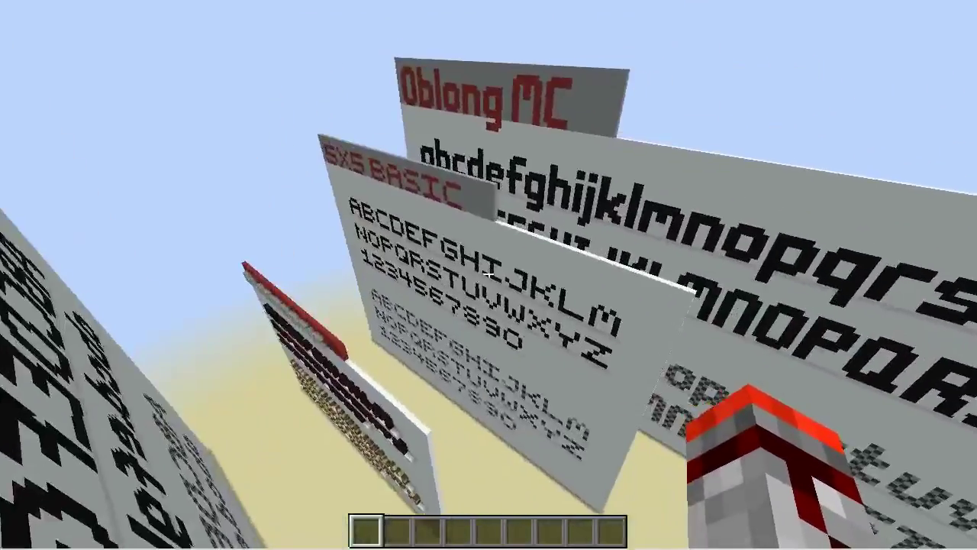
key(w)
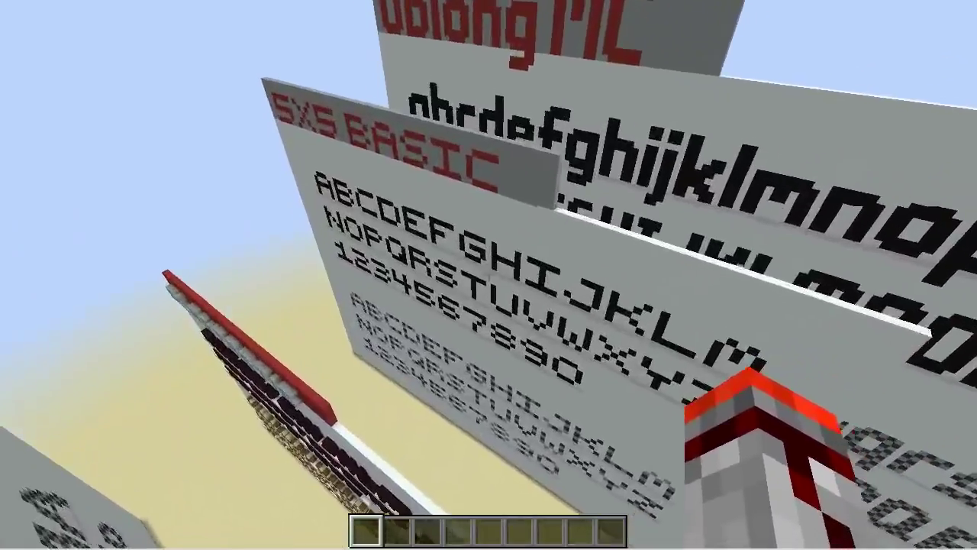
key(w)
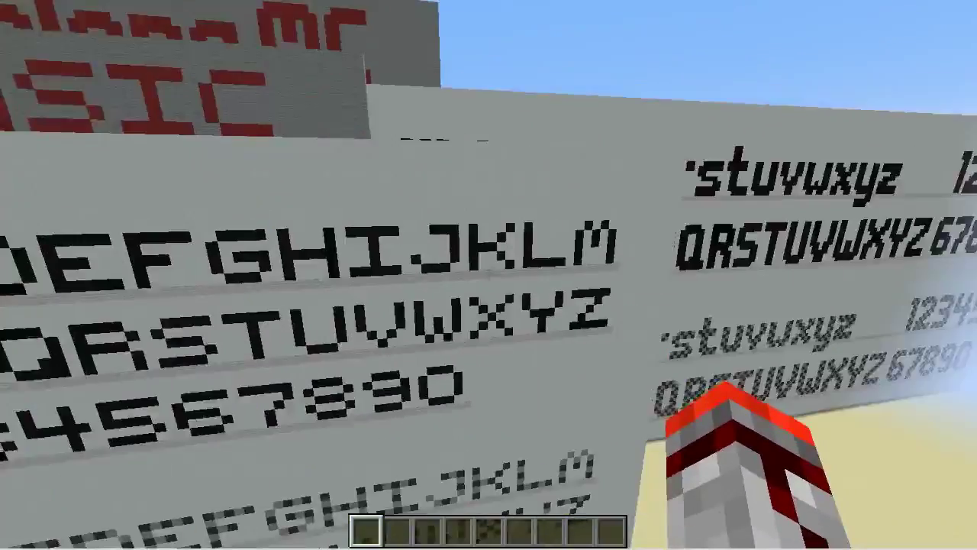
key(w)
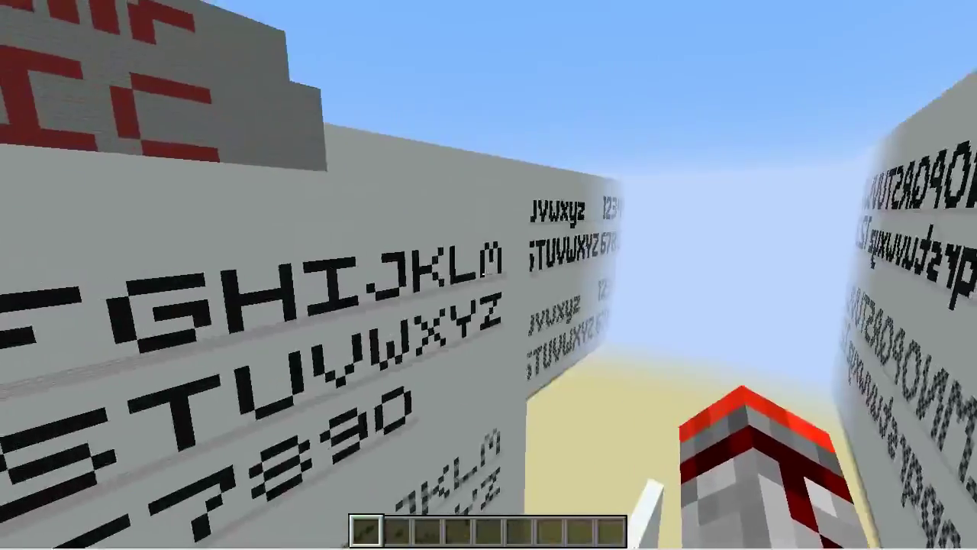
- Fly past the start of the Slightly Slanted alphabet and along the upper edge of the Hard Left board
key(s)
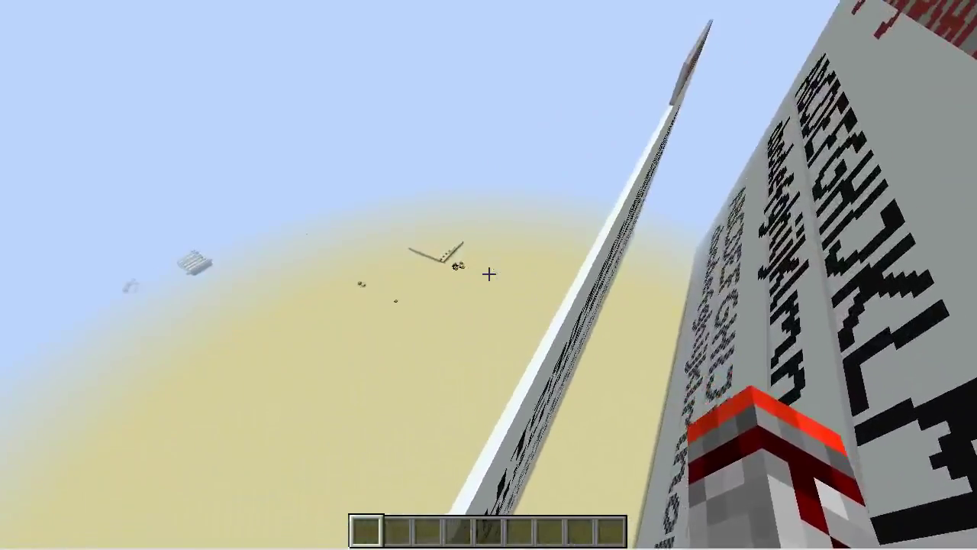
key(w)
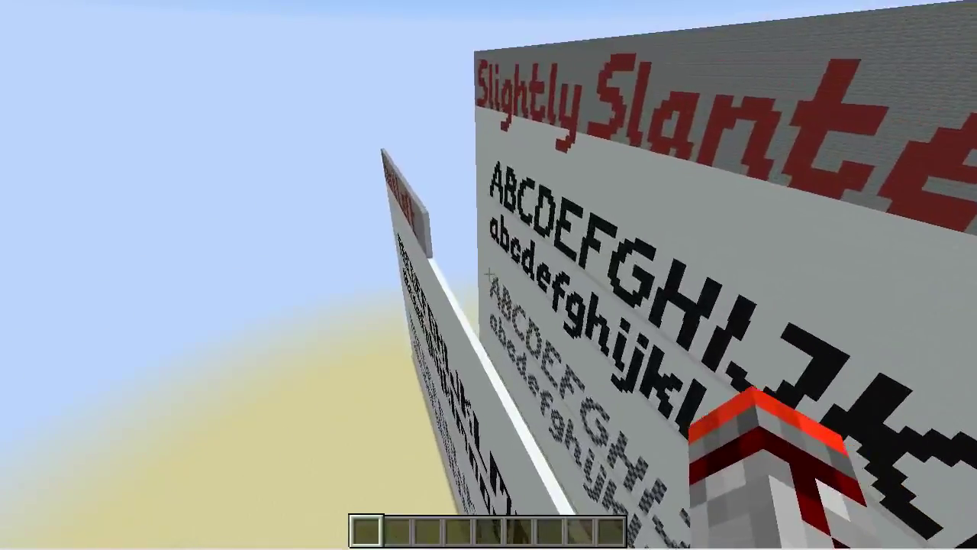
key(w)
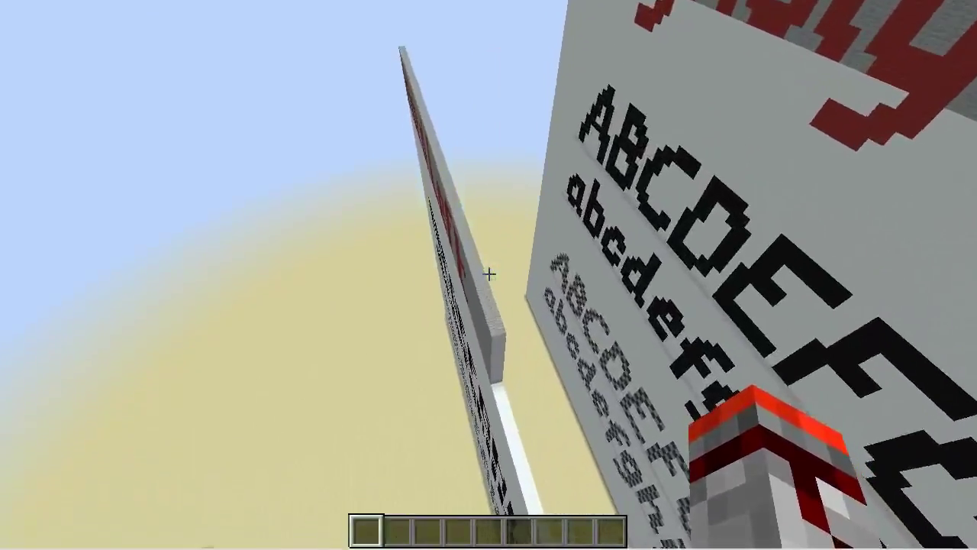
key(w)
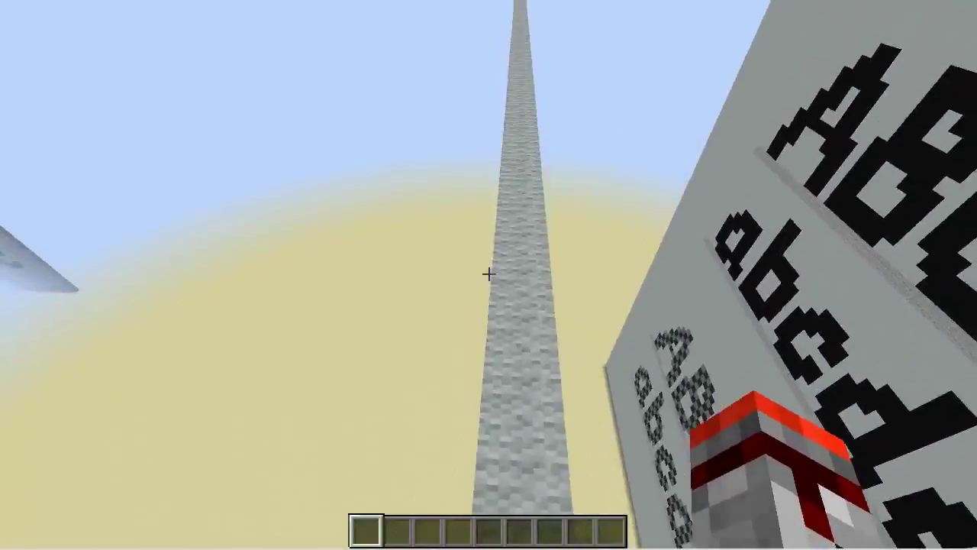
key(w)
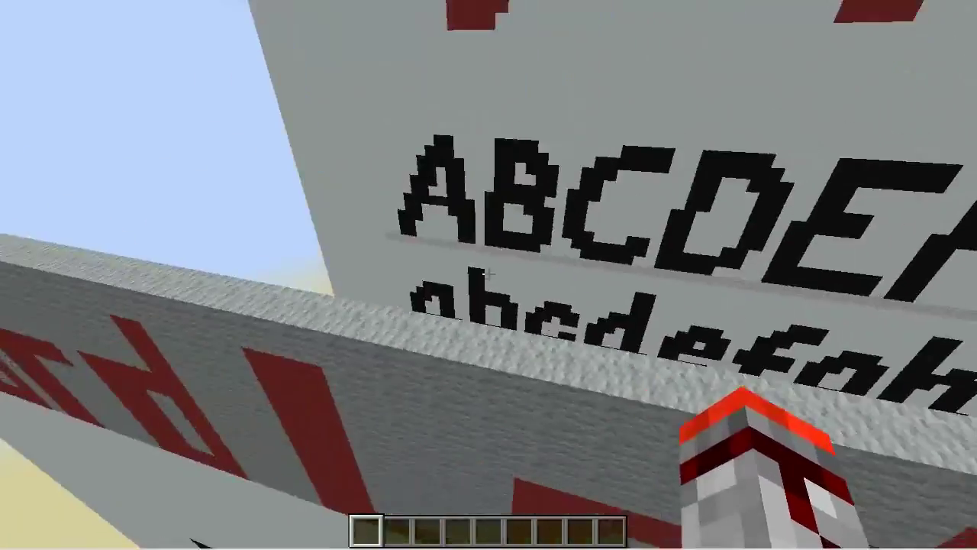
- Fly around the starting edges of the Hard Left and Slightly Slanted boards to view the Oblong MC, 5X5 BASIC and raised-letter boards
key(a)
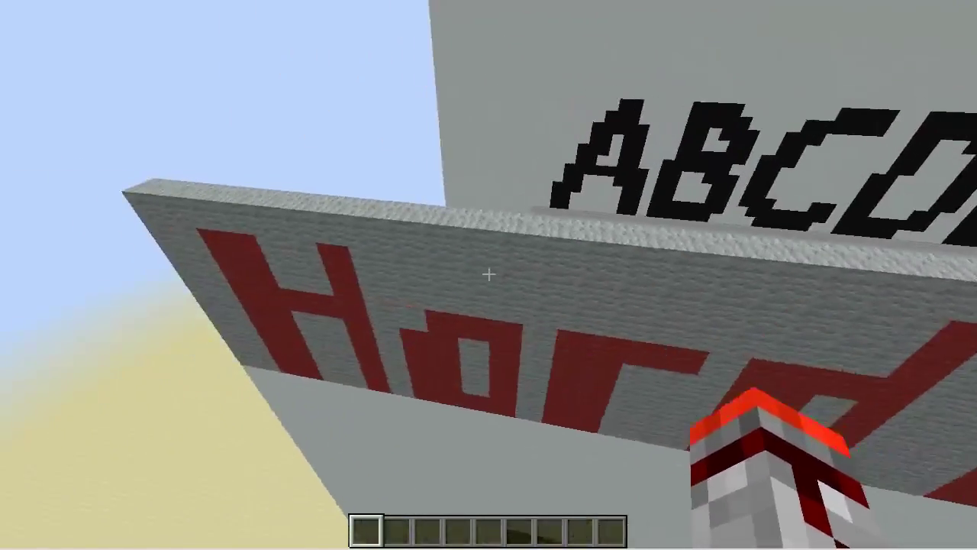
key(a)
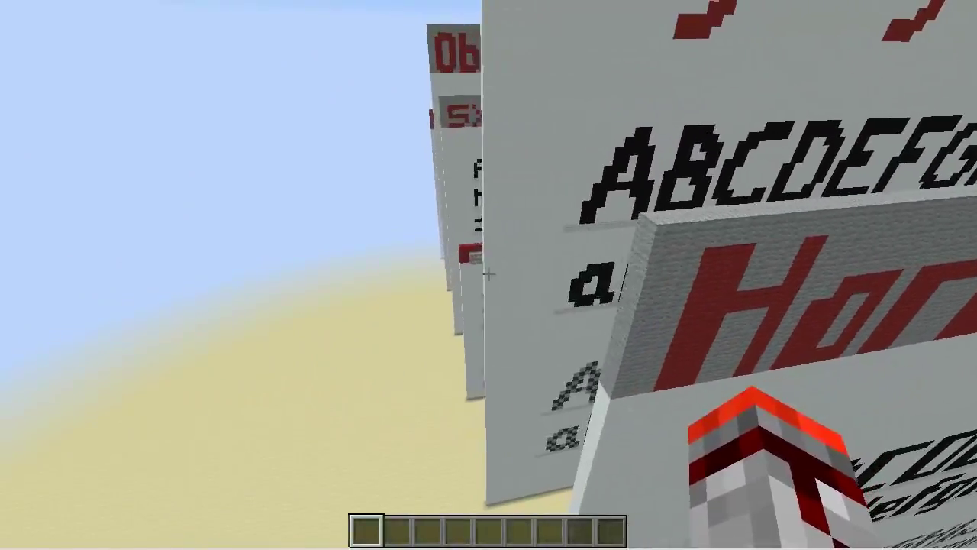
key(a)
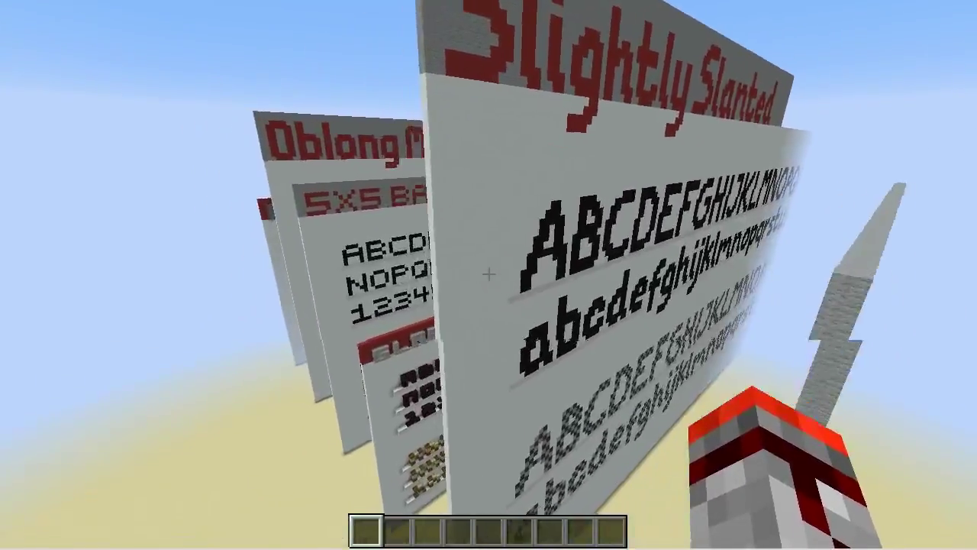
key(a)
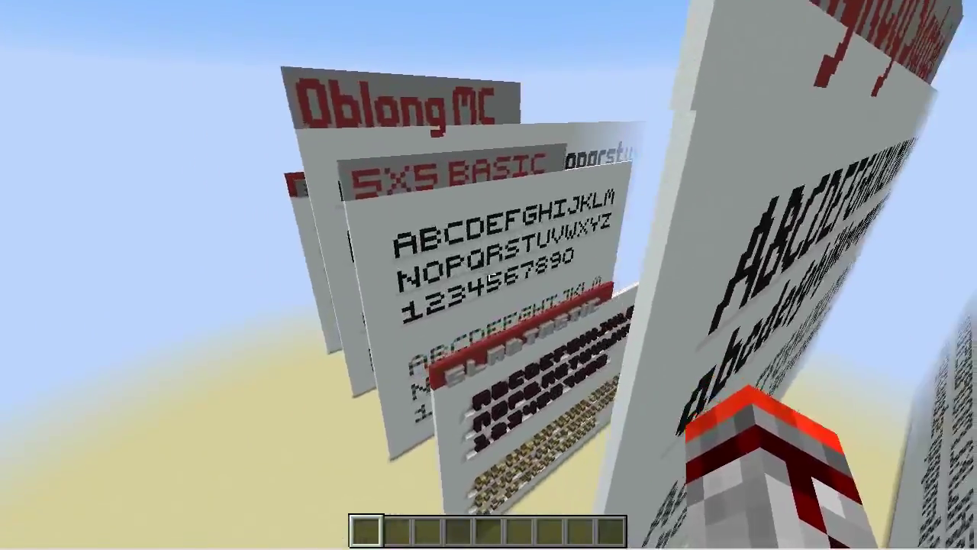
key(a)
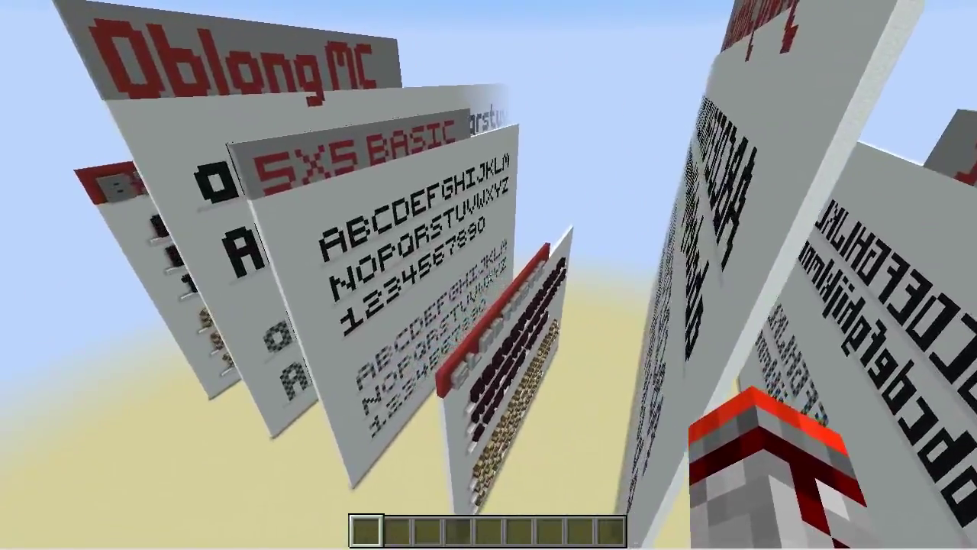
- Back away and view the Slightly Slanted board edge-on between the 5X5 BASIC and Hard Left boards
key(s)
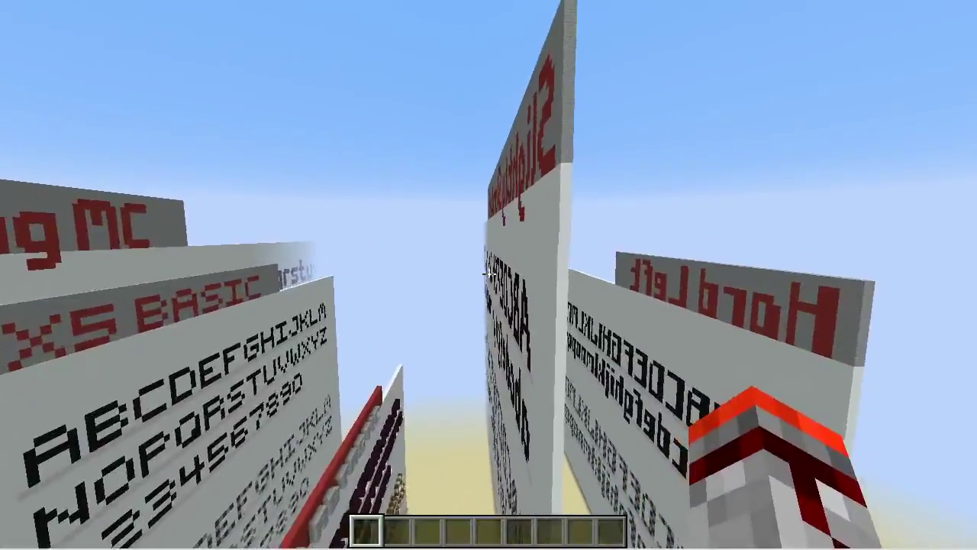
key(d)
key(w)
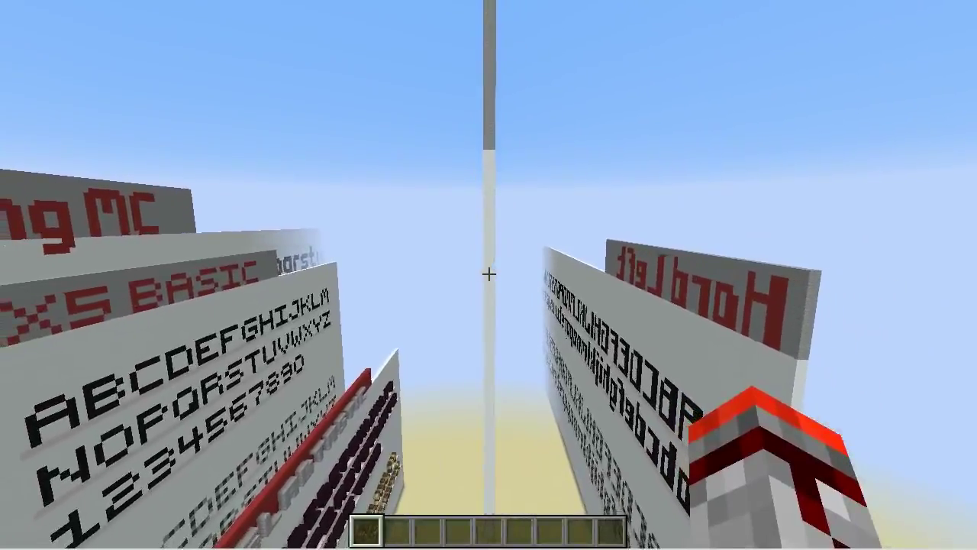
key(s)
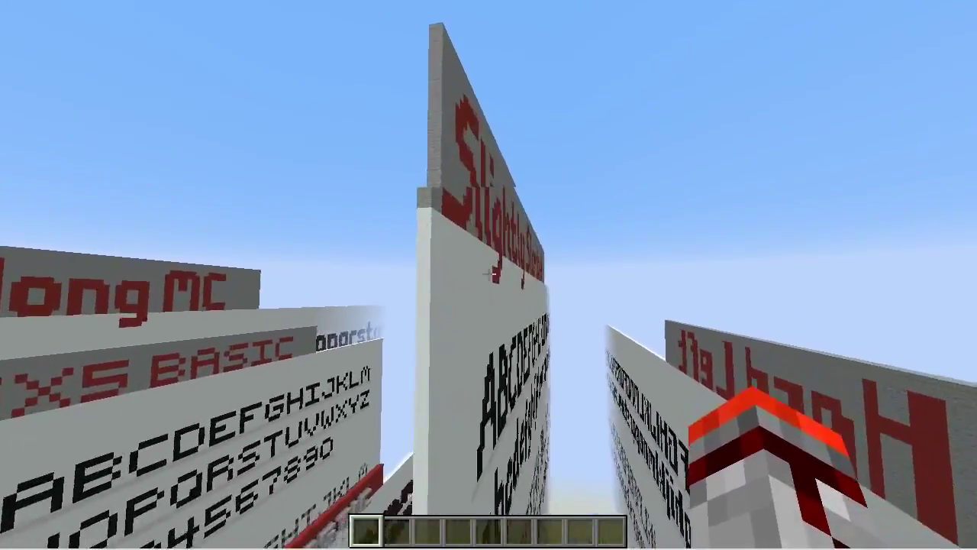
- Fly across the front of the Slightly Slanted board and around to view the Hard Left board's title and full alphabet
key(d)
key(d)
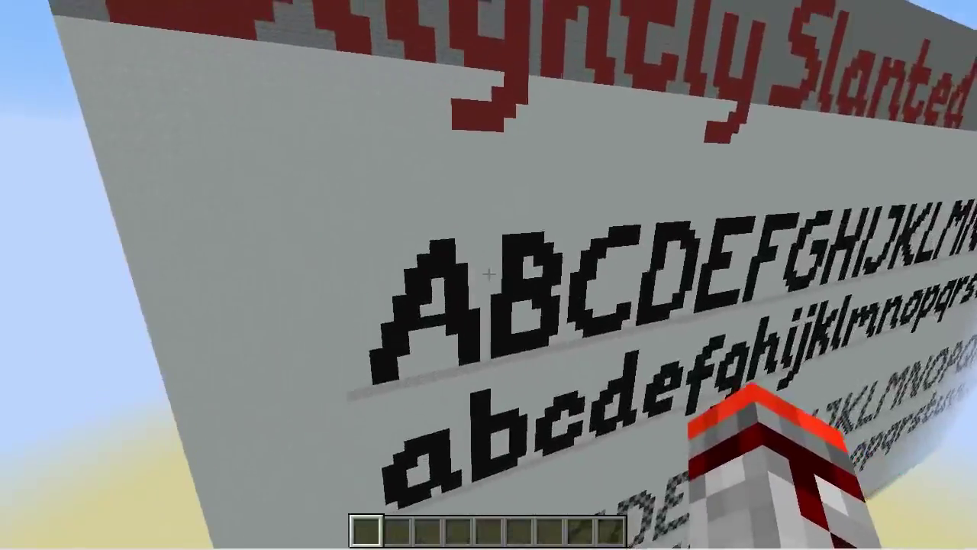
key(s)
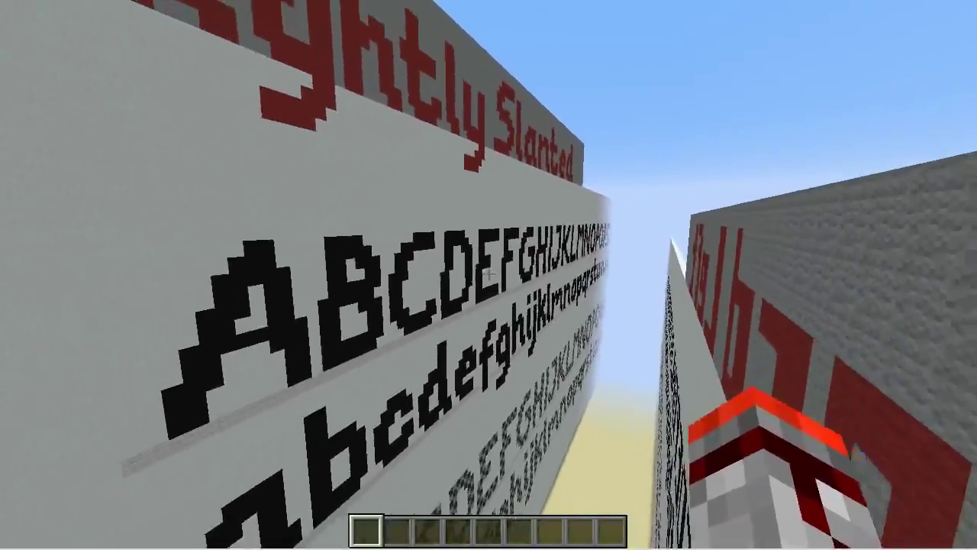
key(d)
key(d)
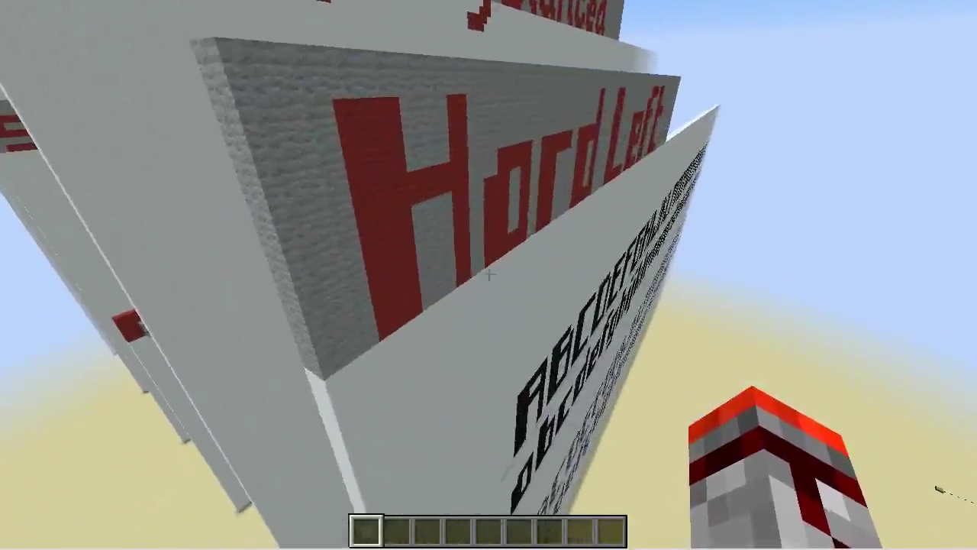
key(d)
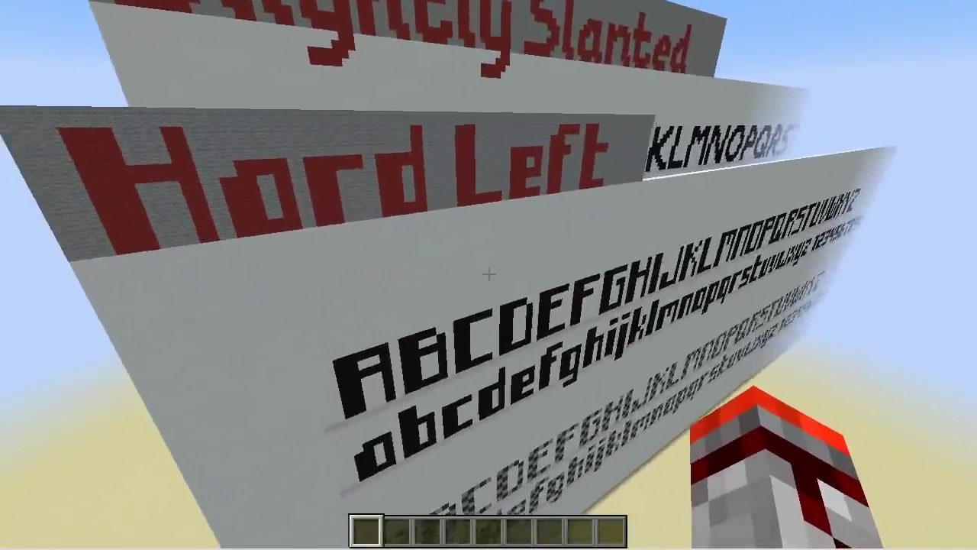
key(d)
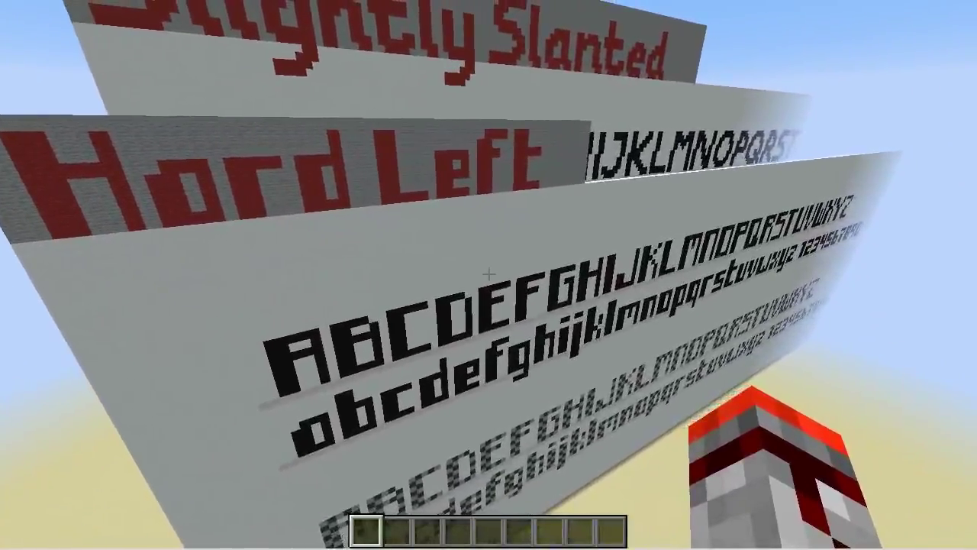